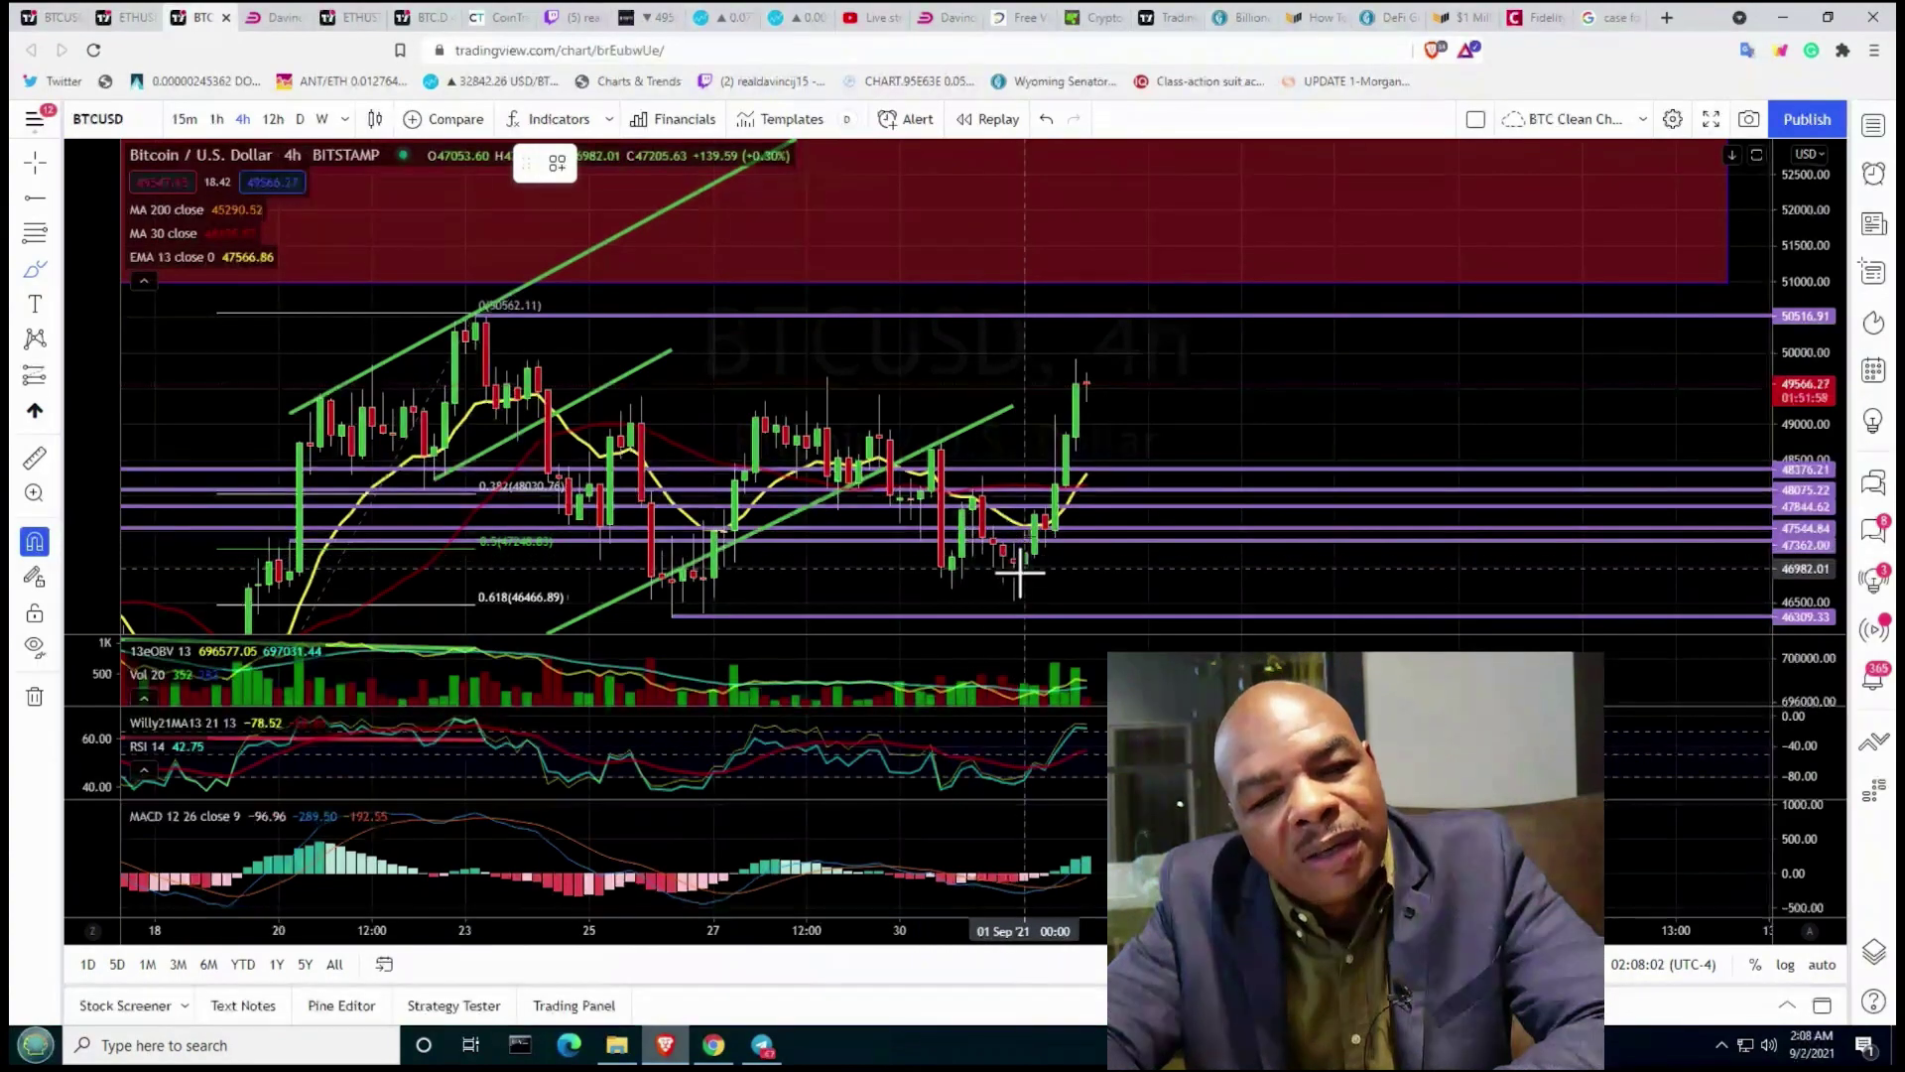
# Step: Draw a white freehand brush curve up along the latest BTCUSD 4h rally candles
pyautogui.moveTo(1021, 568); pyautogui.dragTo(1035, 501)
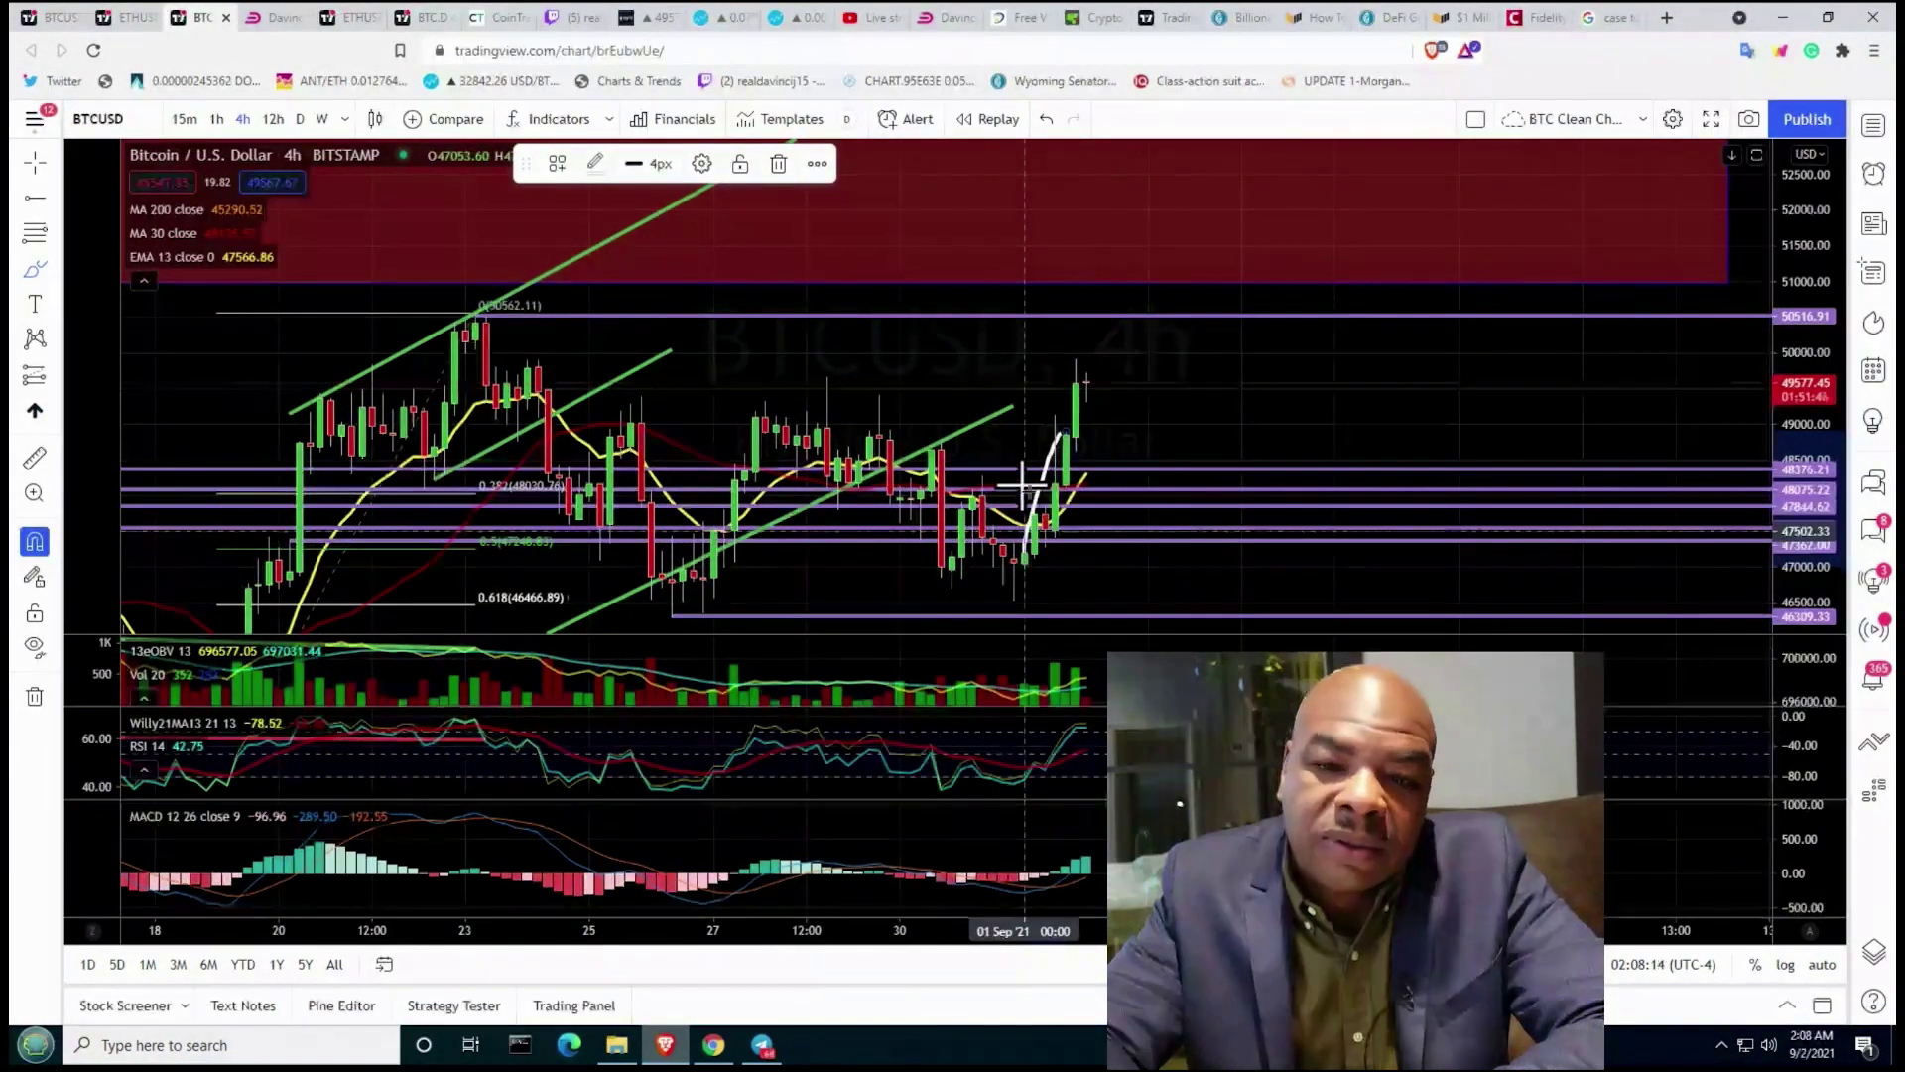
pyautogui.moveTo(1043, 462); pyautogui.dragTo(1060, 367)
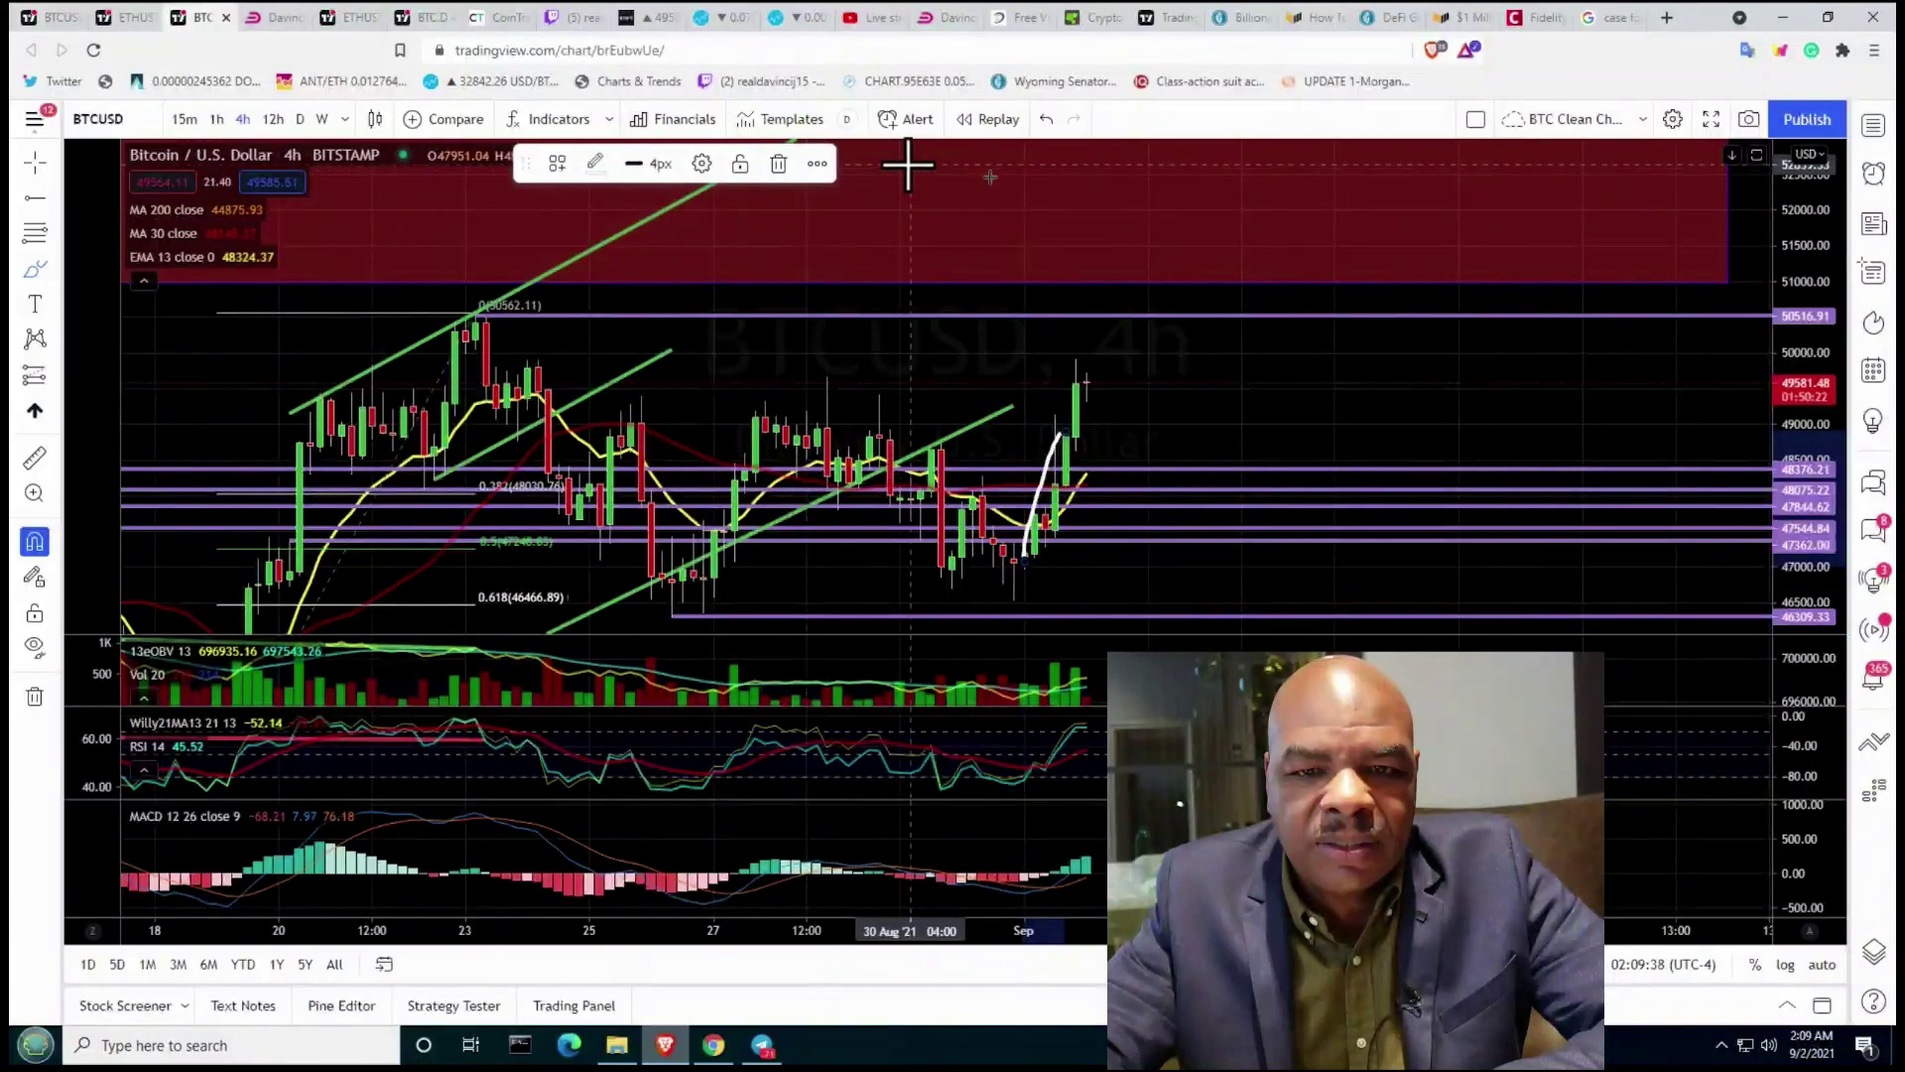
# Step: Undo the brush stroke and extend the green upper trendline to the latest candle
pyautogui.click(1050, 120)
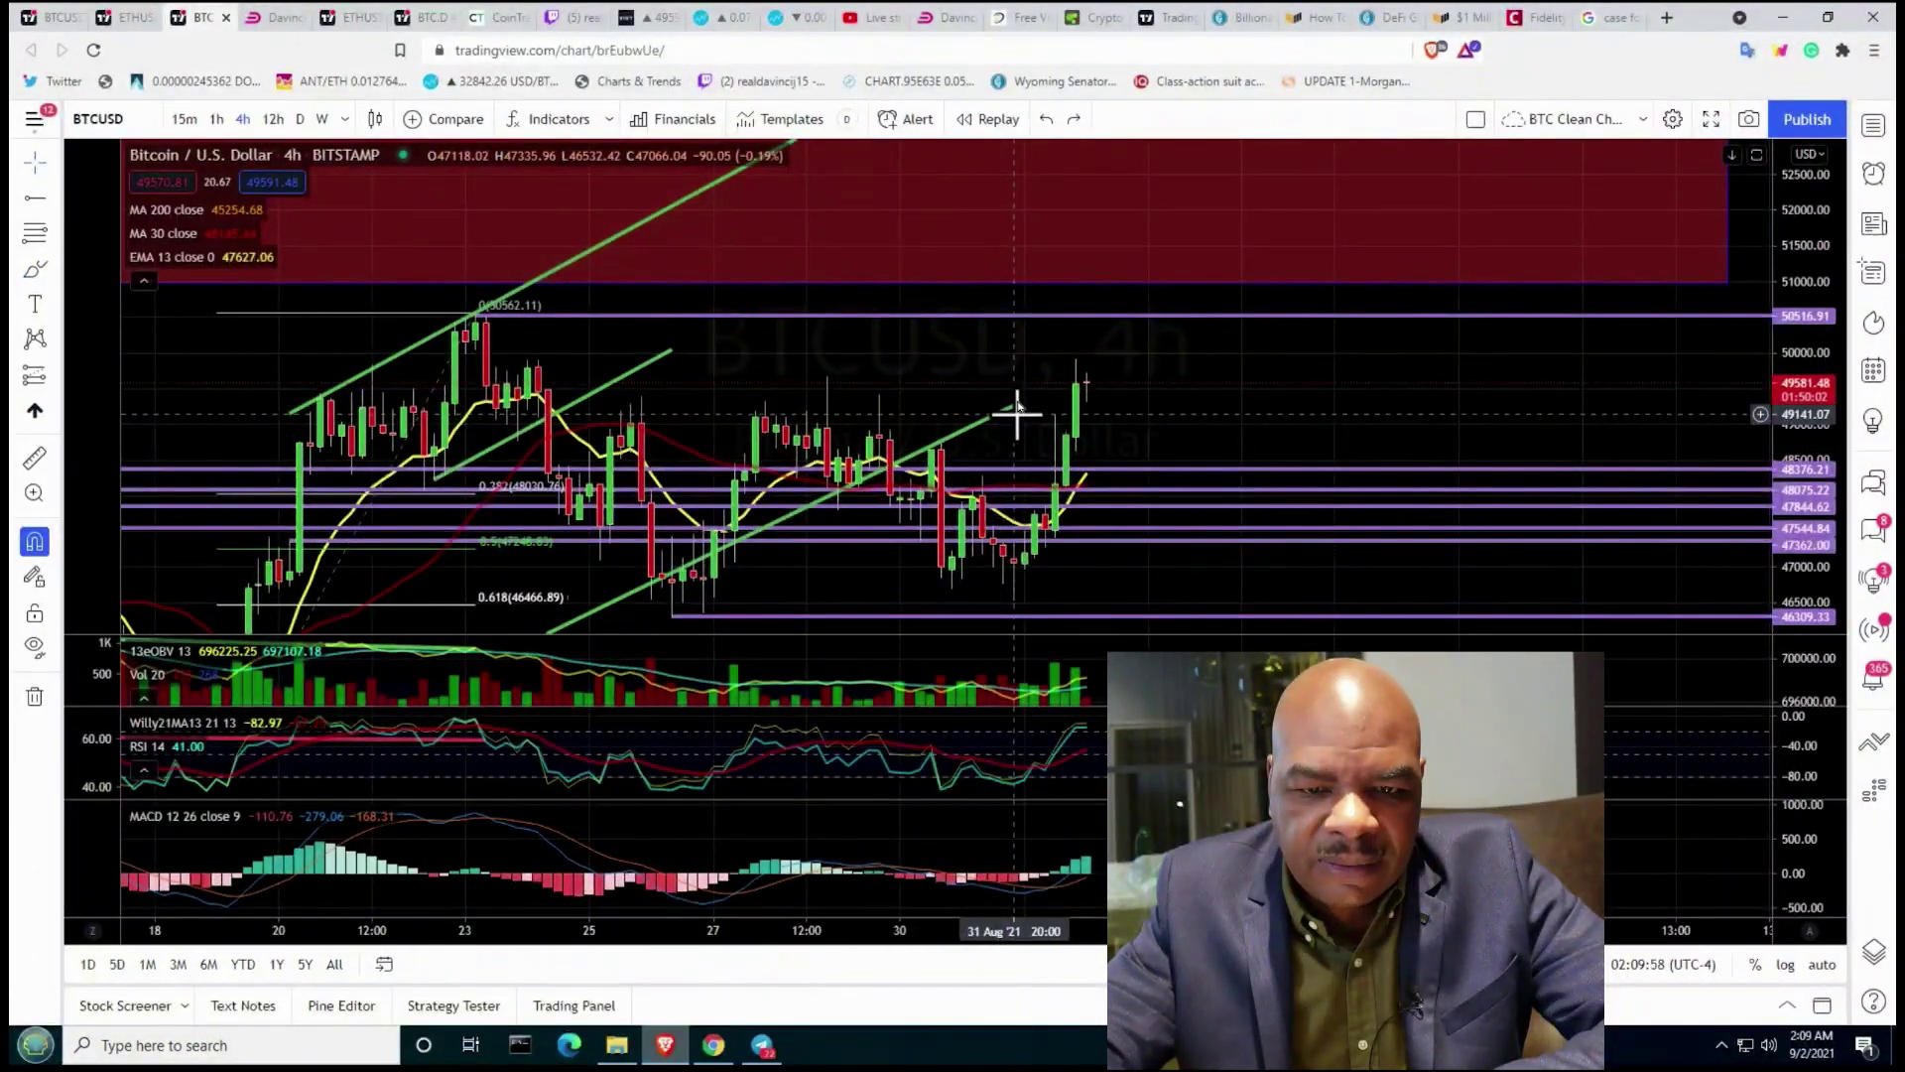
pyautogui.moveTo(1012, 413); pyautogui.dragTo(1107, 363)
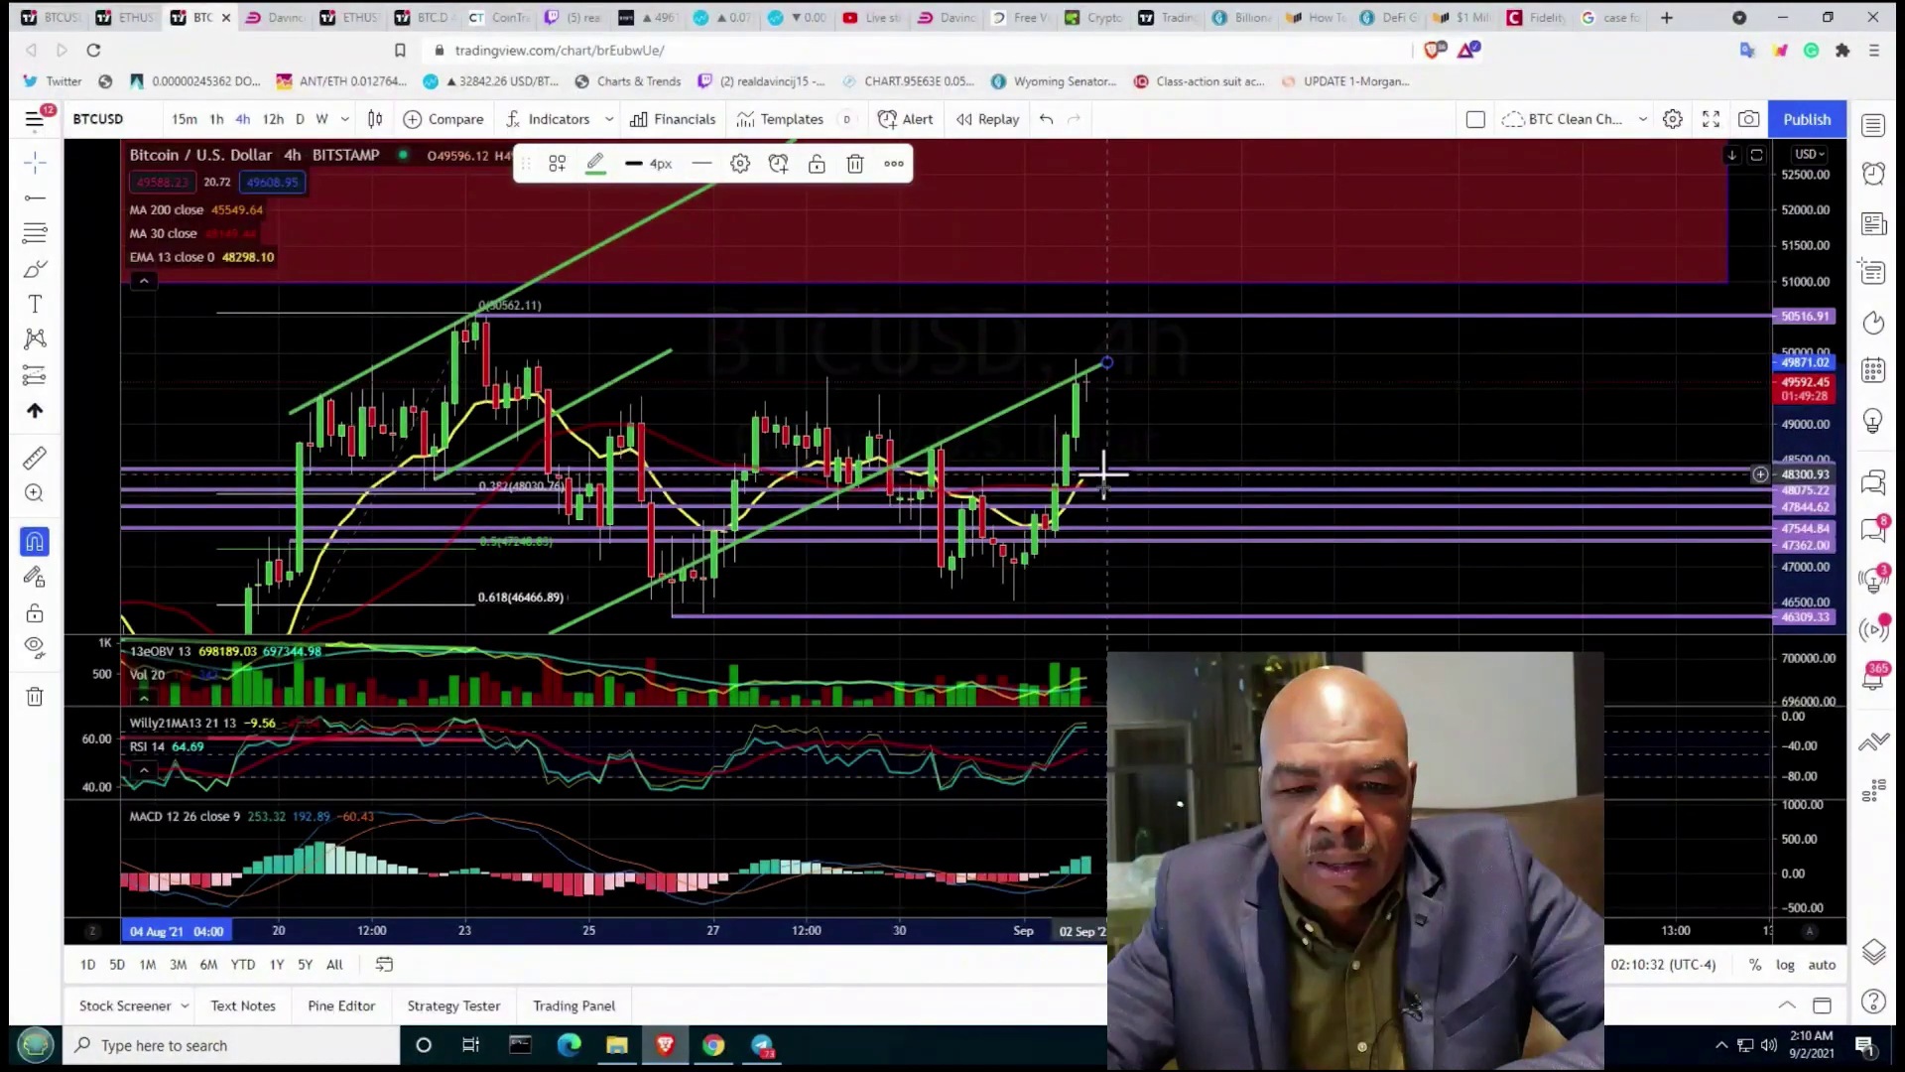
# Step: Trace a W-shaped double-bottom curve under the late-August lows up to the latest candles
pyautogui.scroll(2, 1098, 456)
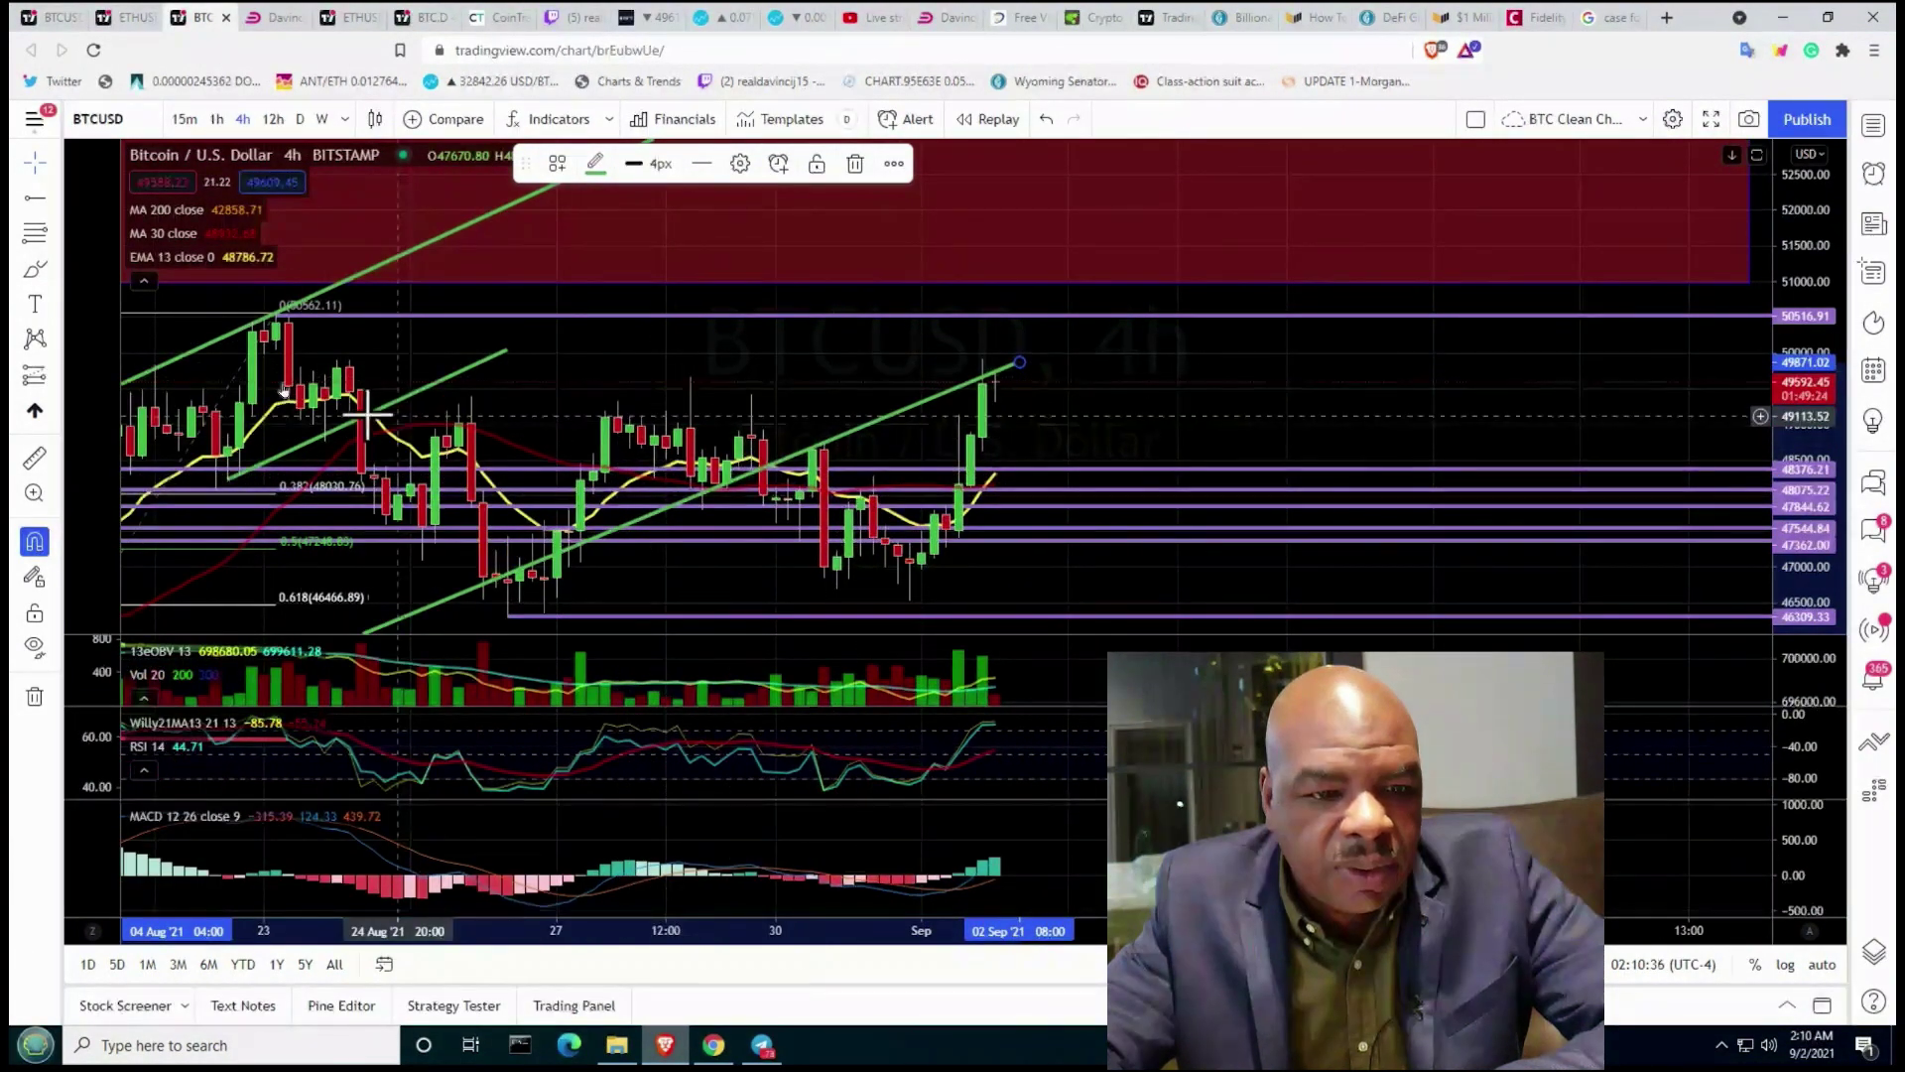
pyautogui.click(38, 284)
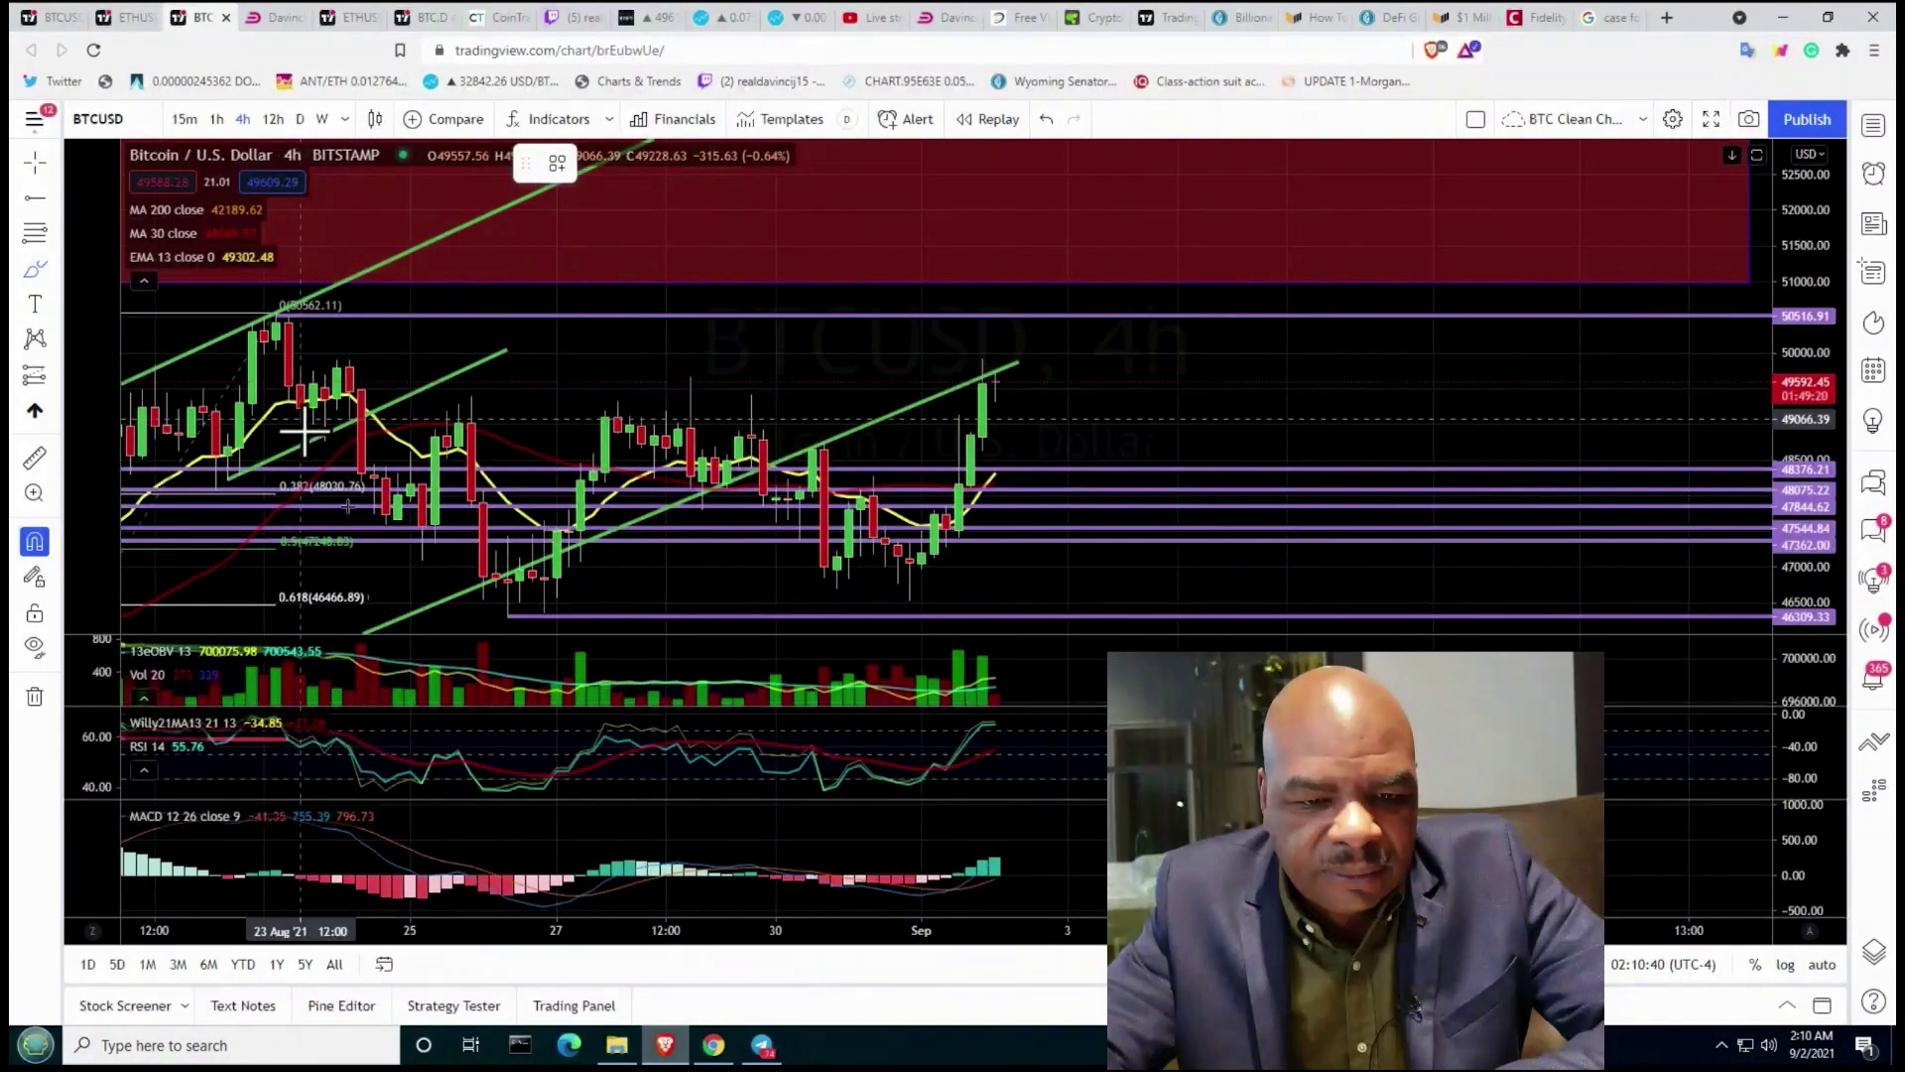
pyautogui.moveTo(303, 433); pyautogui.dragTo(460, 583)
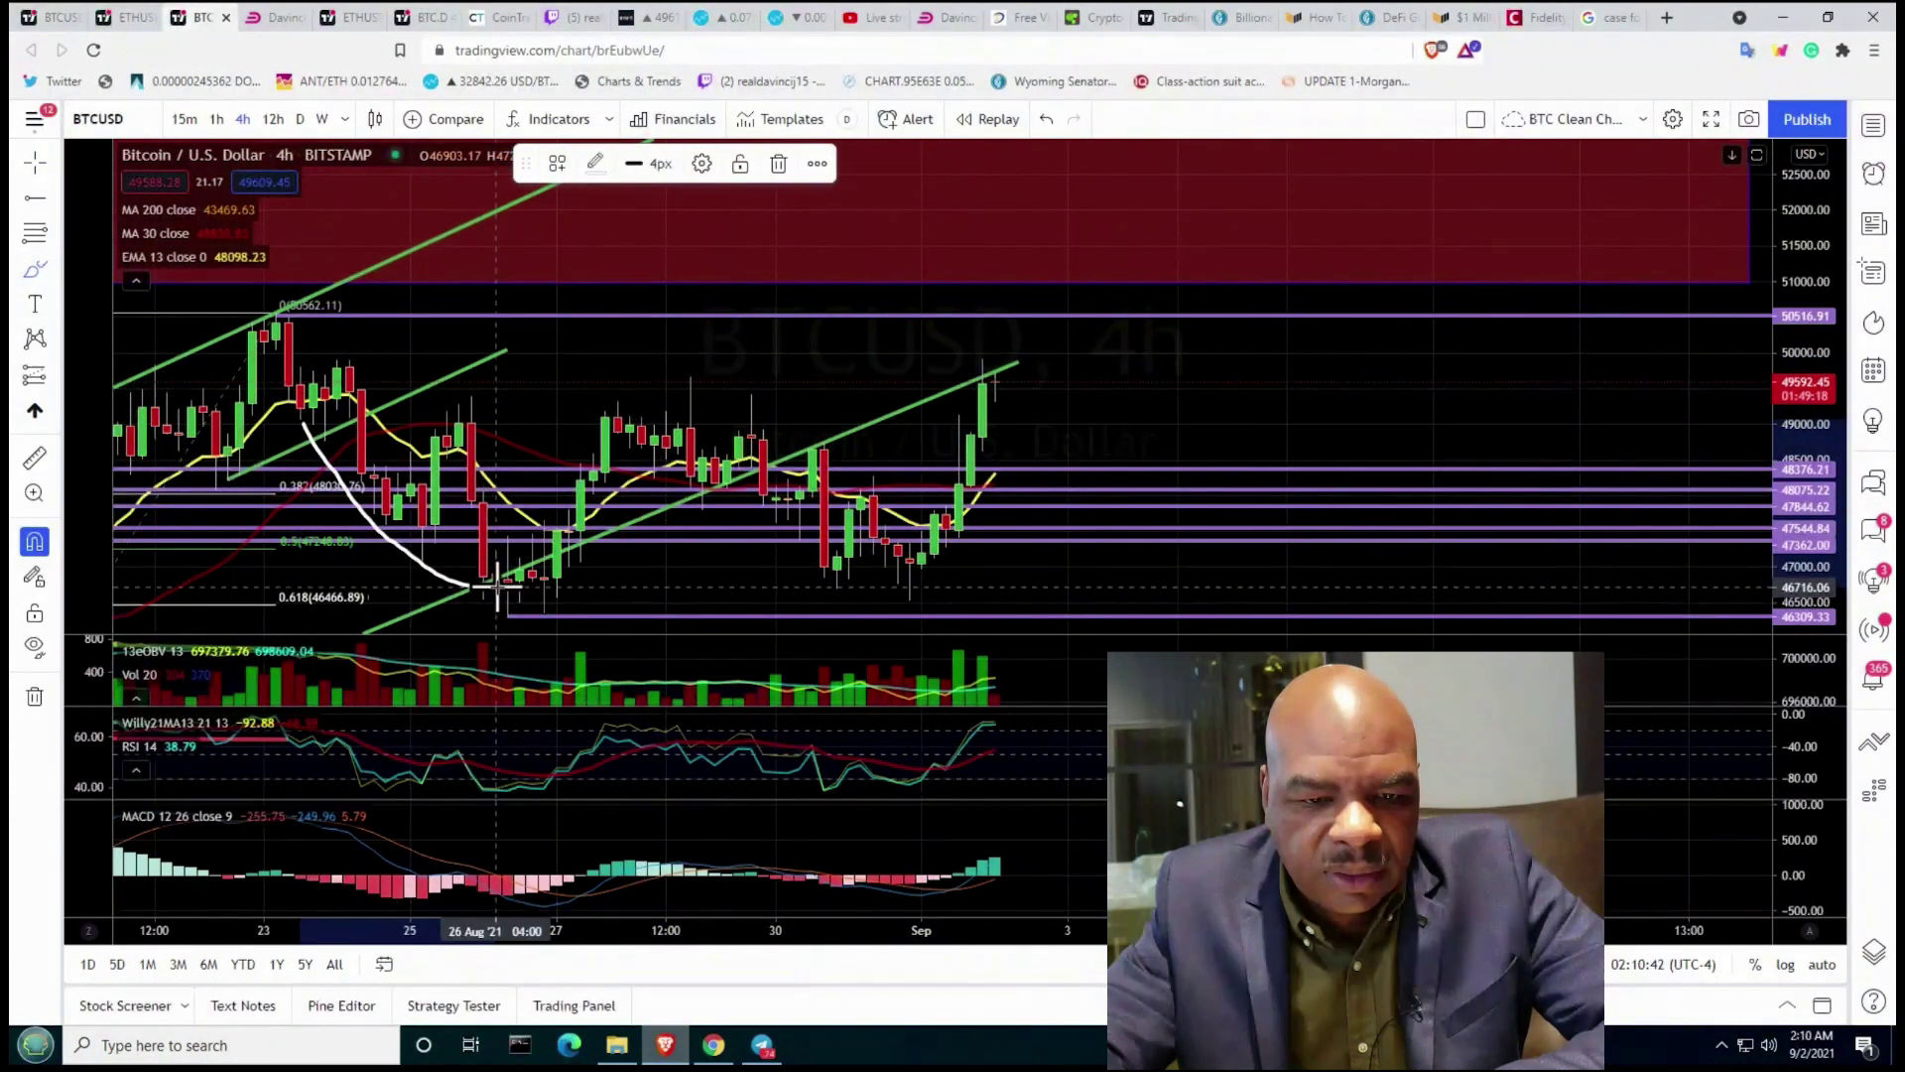
pyautogui.moveTo(496, 579)
pyautogui.mouseDown()
pyautogui.moveTo(650, 486)
pyautogui.moveTo(800, 595)
pyautogui.moveTo(986, 569)
pyautogui.moveTo(1038, 502)
pyautogui.moveTo(1045, 407)
pyautogui.mouseUp()
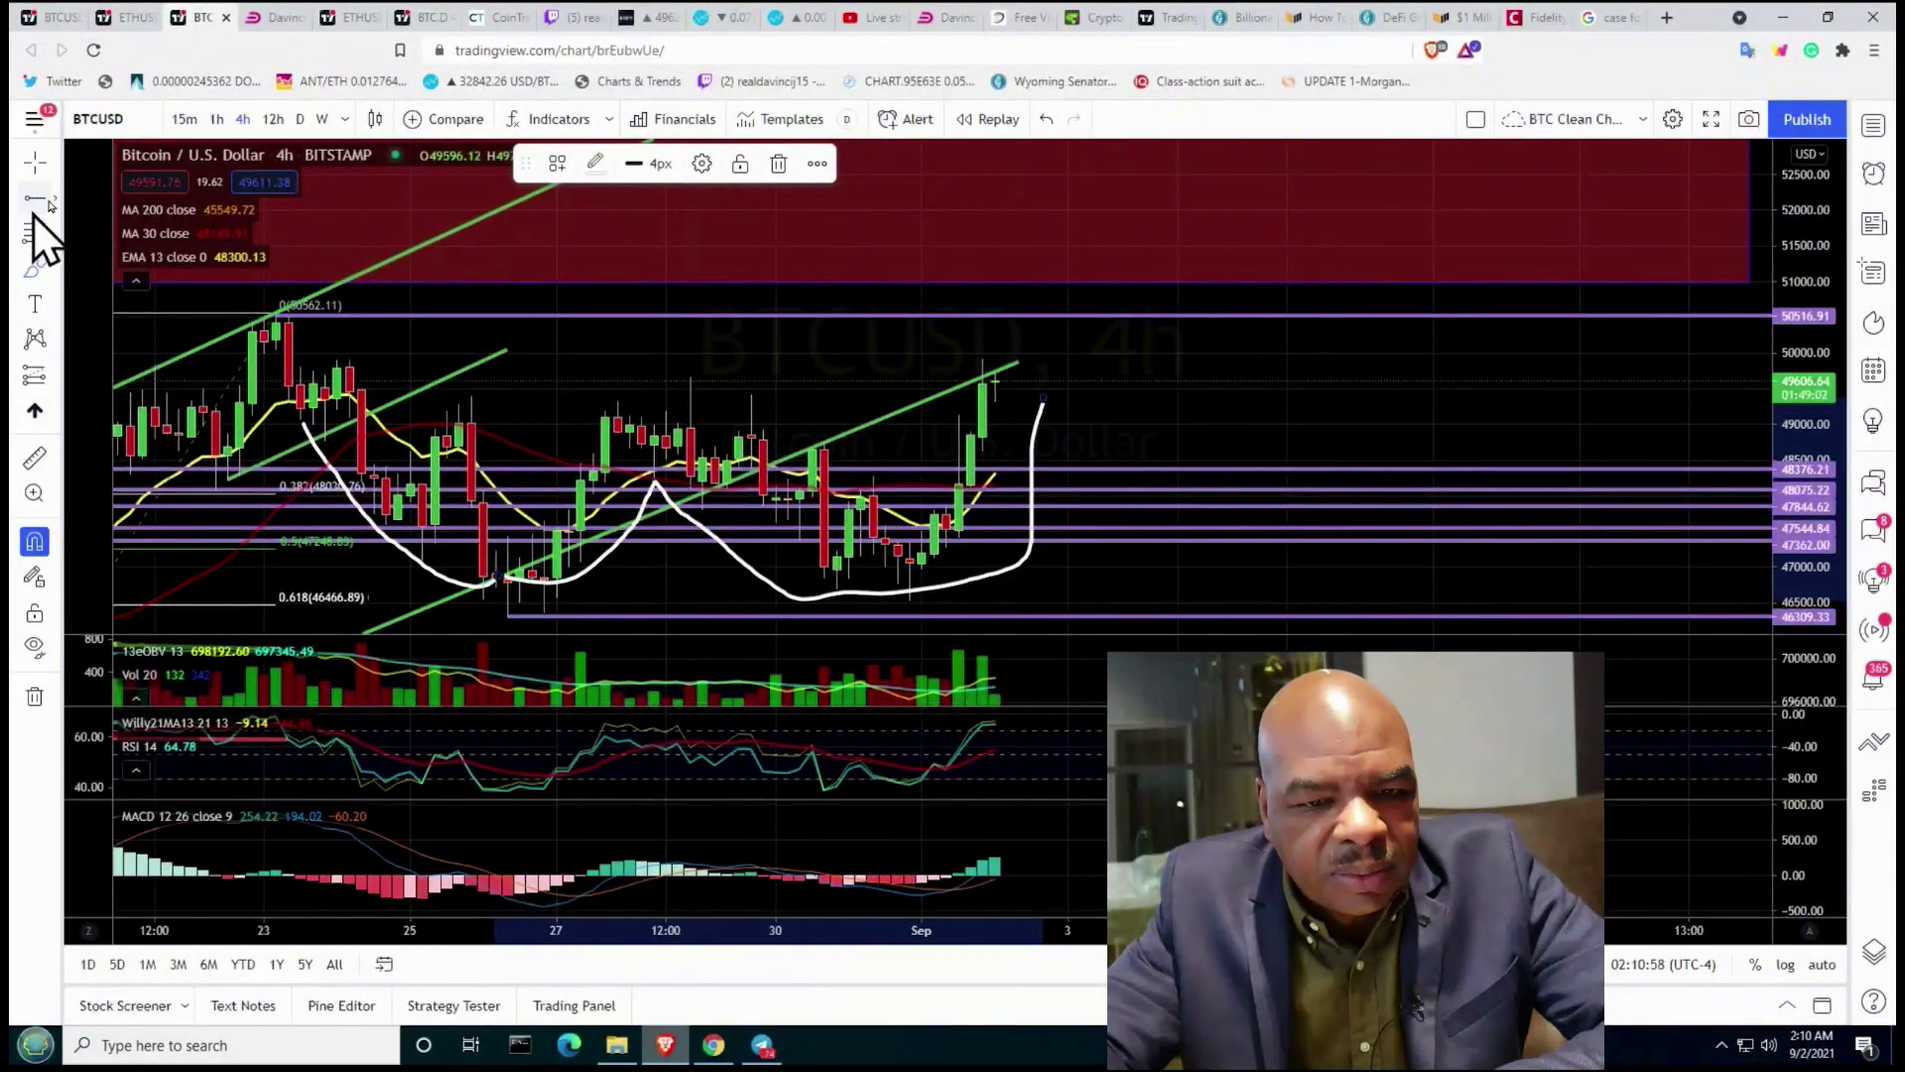
pyautogui.click(402, 386)
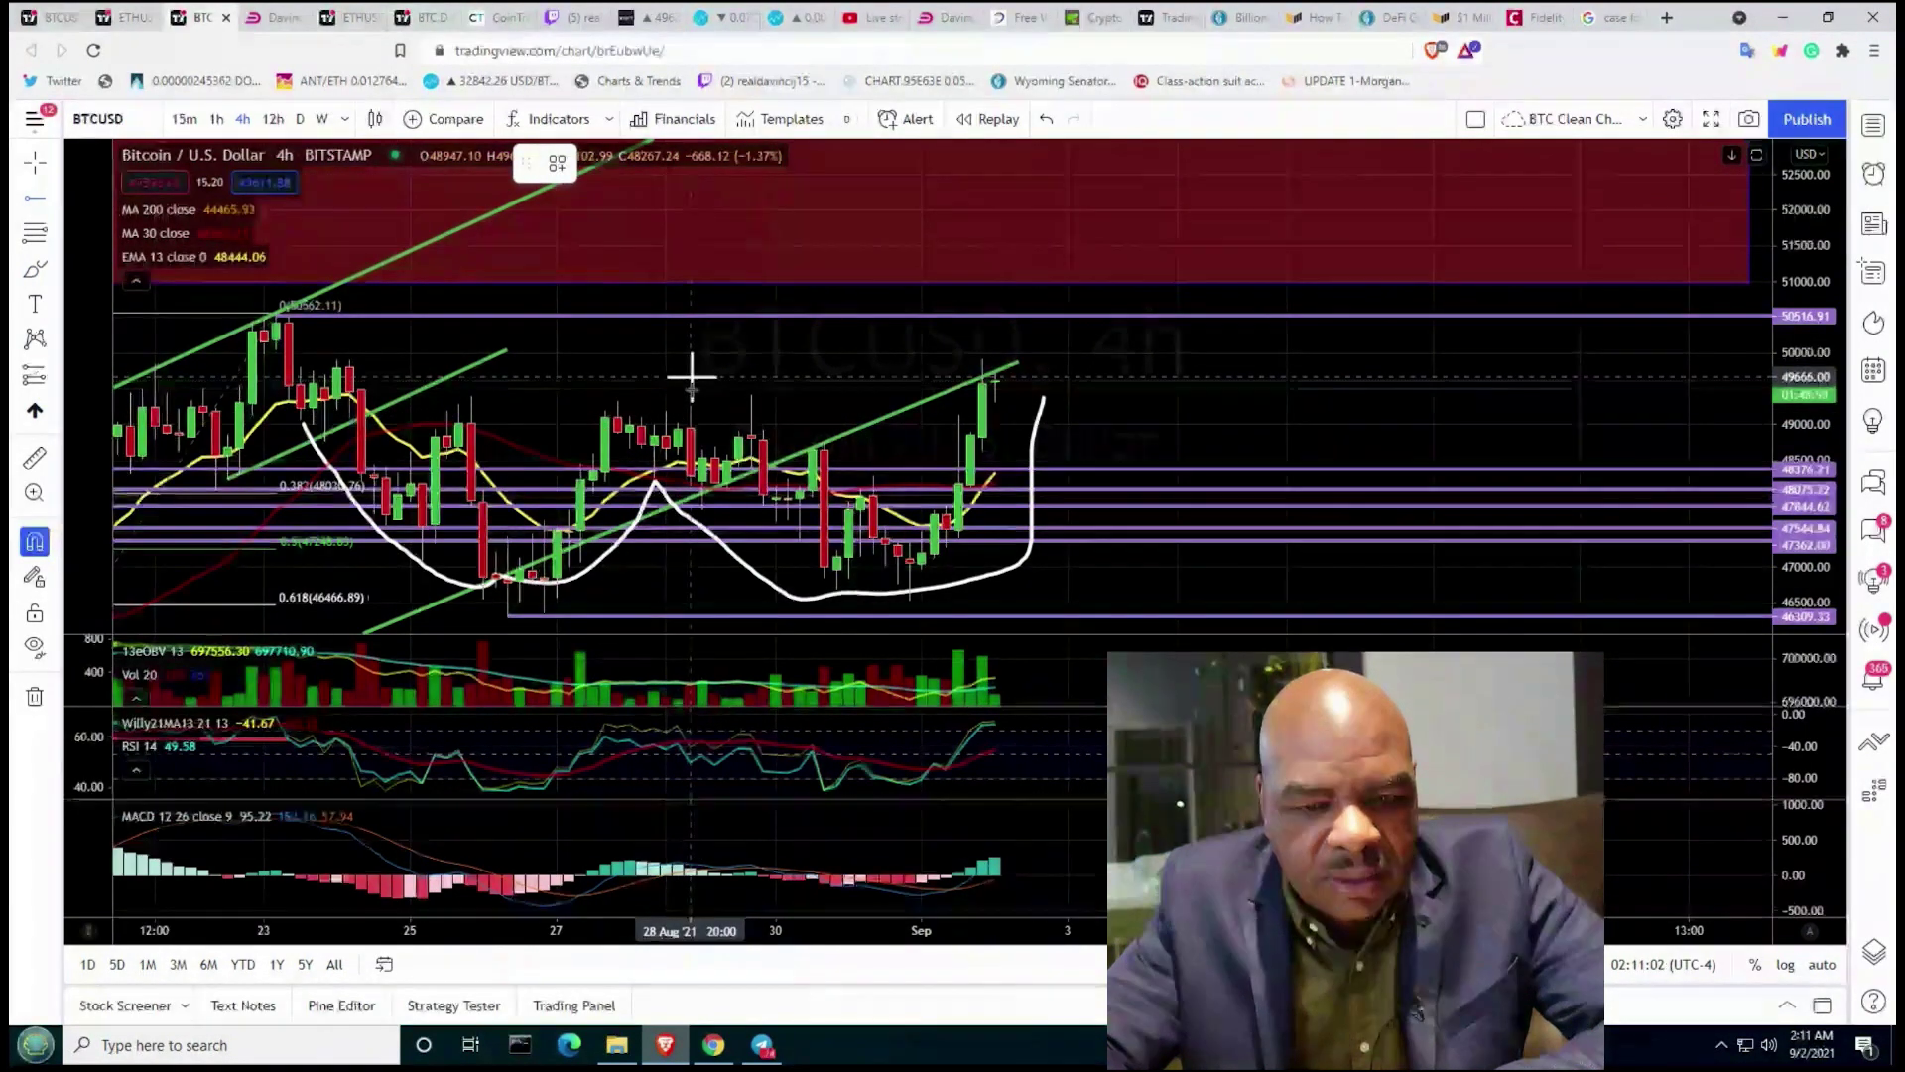
# Step: Place a horizontal ray at the 49666 recent high, then zoom in on the chart
pyautogui.click(692, 376)
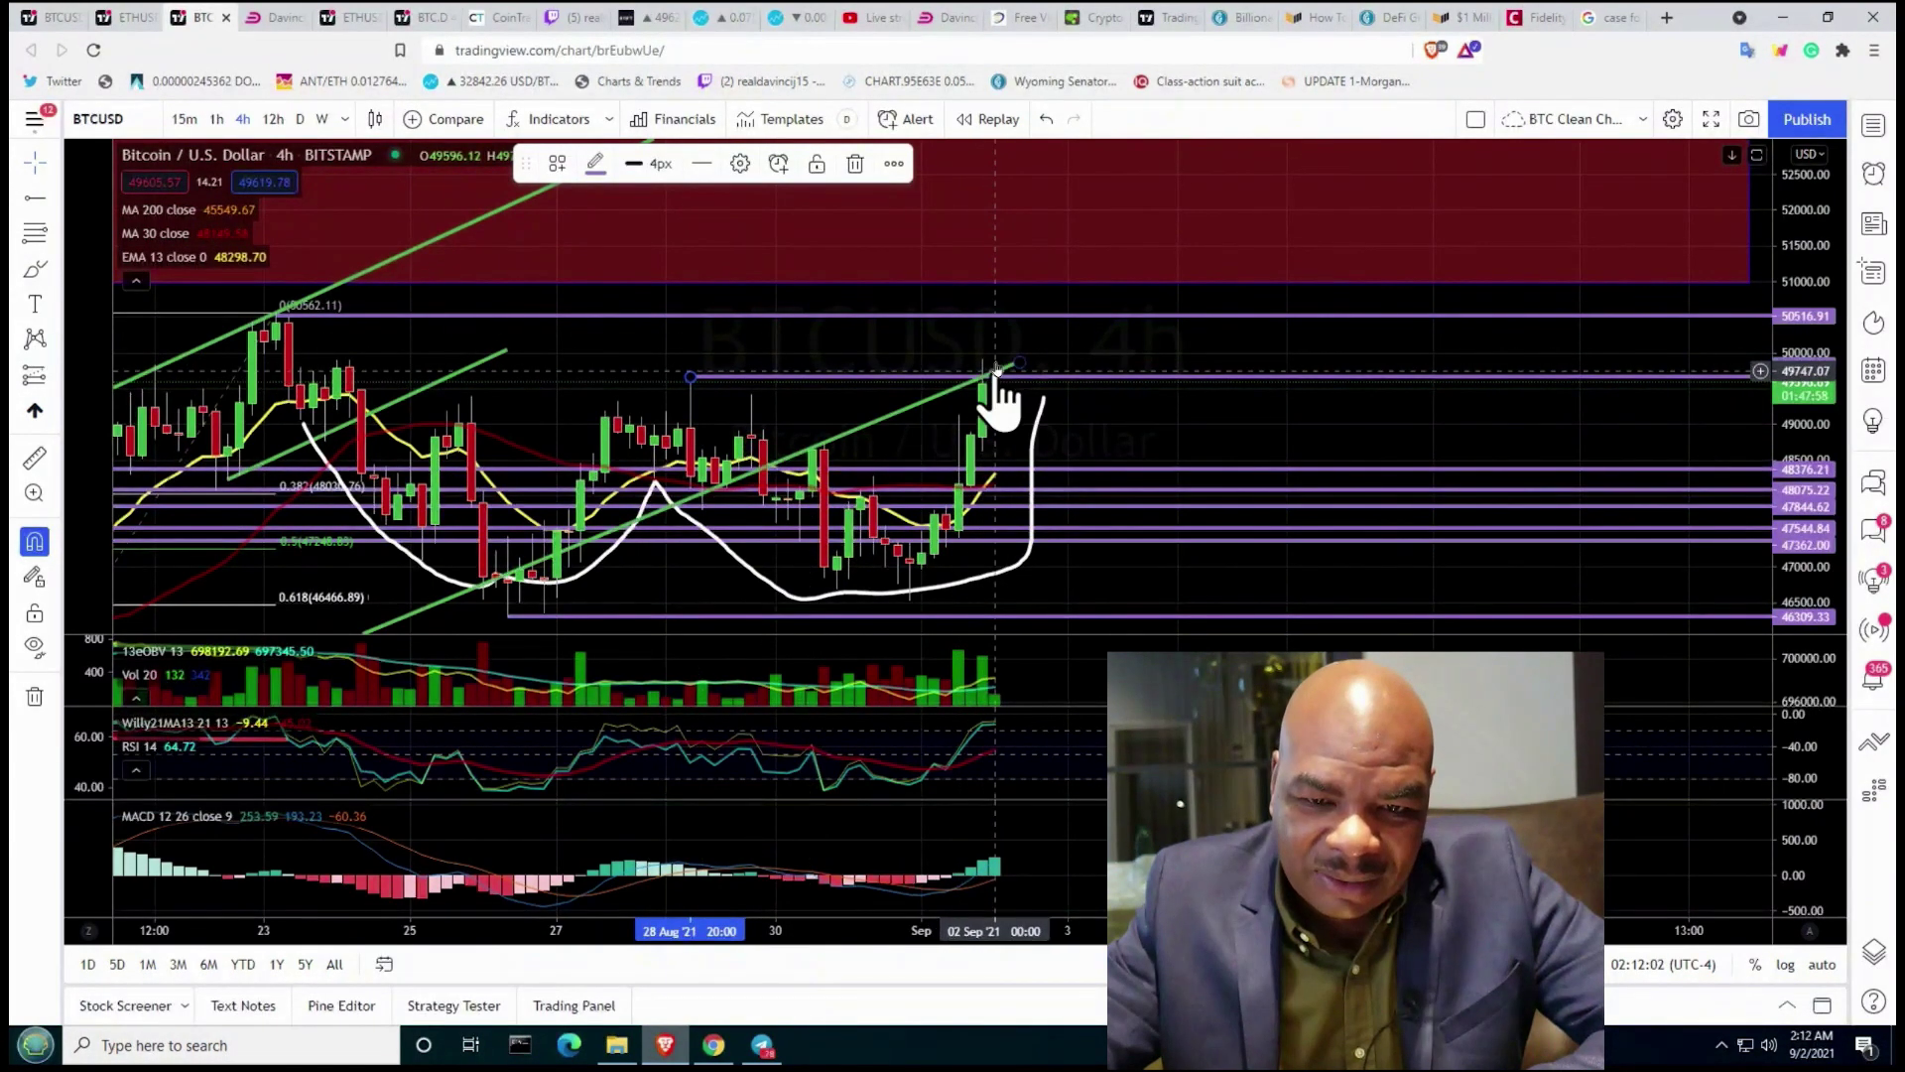
pyautogui.scroll(1, 994, 417)
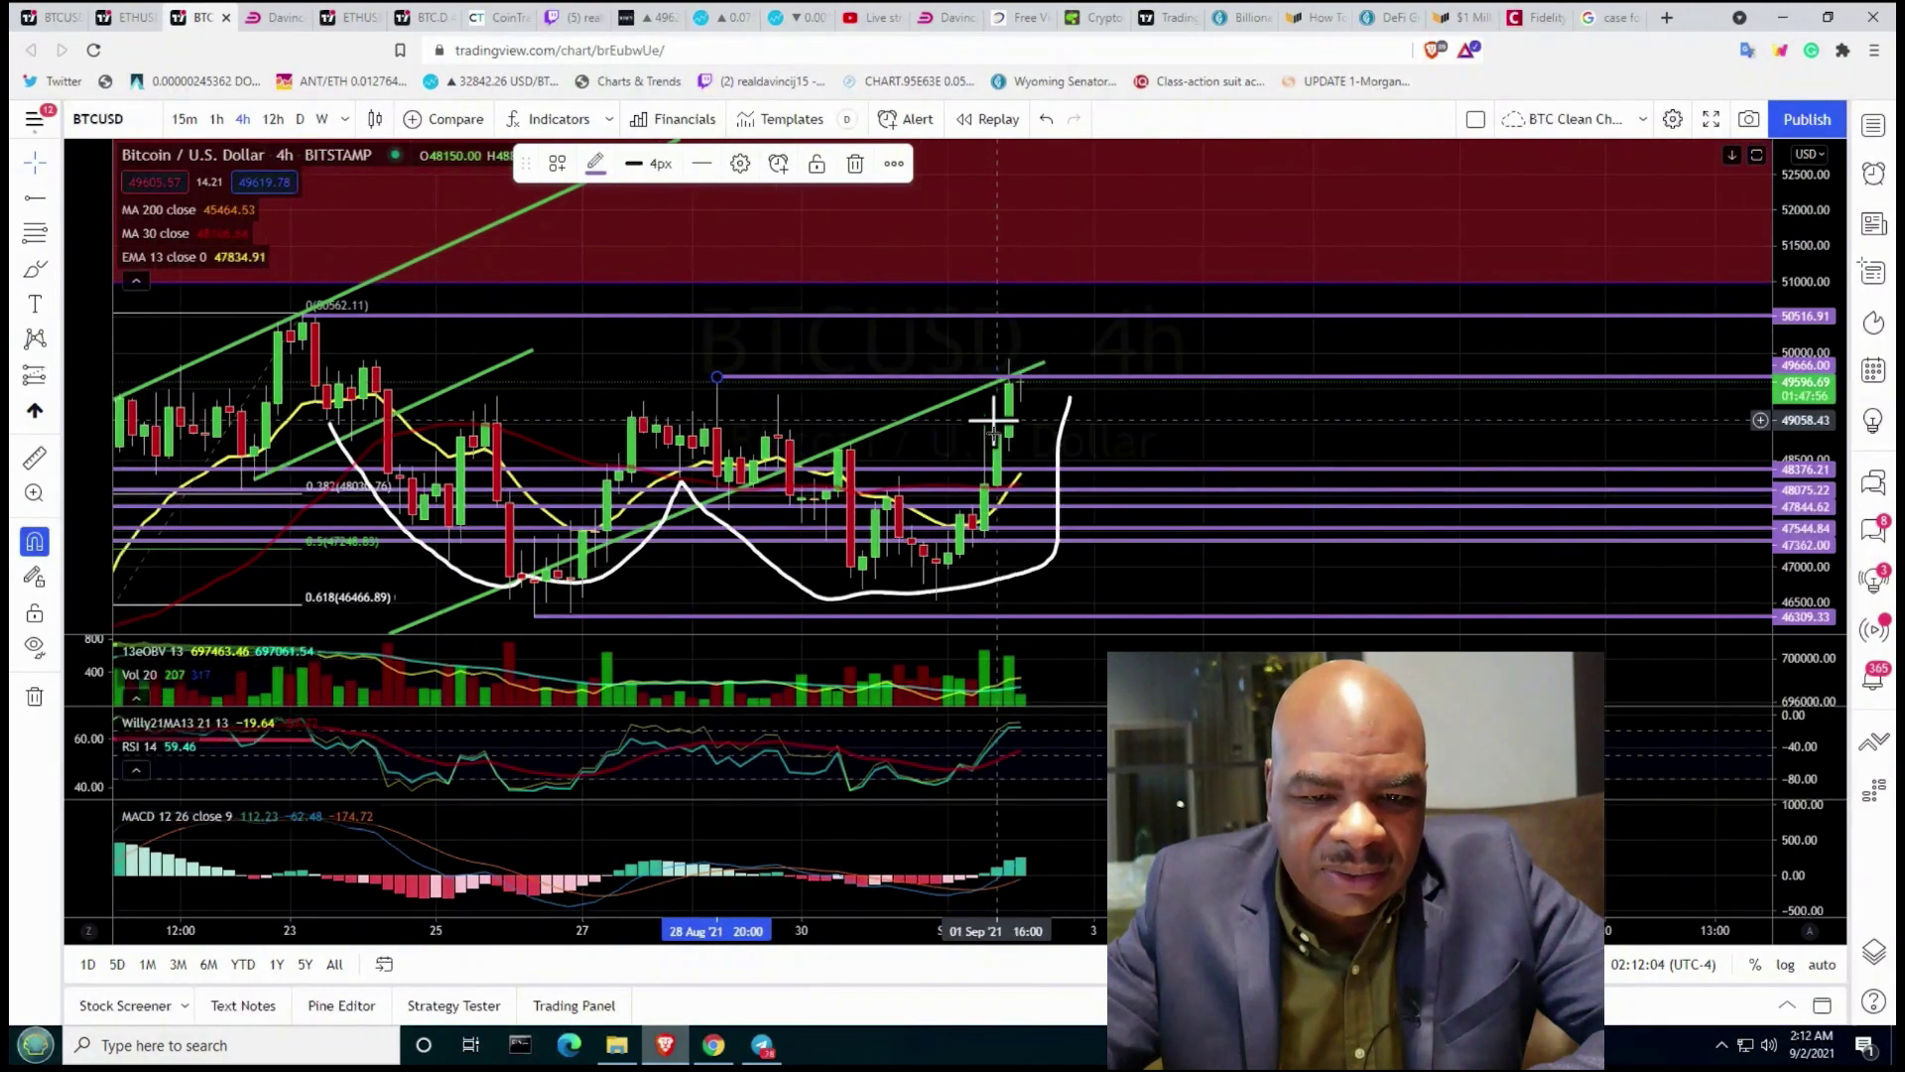
pyautogui.scroll(2, 993, 416)
pyautogui.scroll(2, 994, 417)
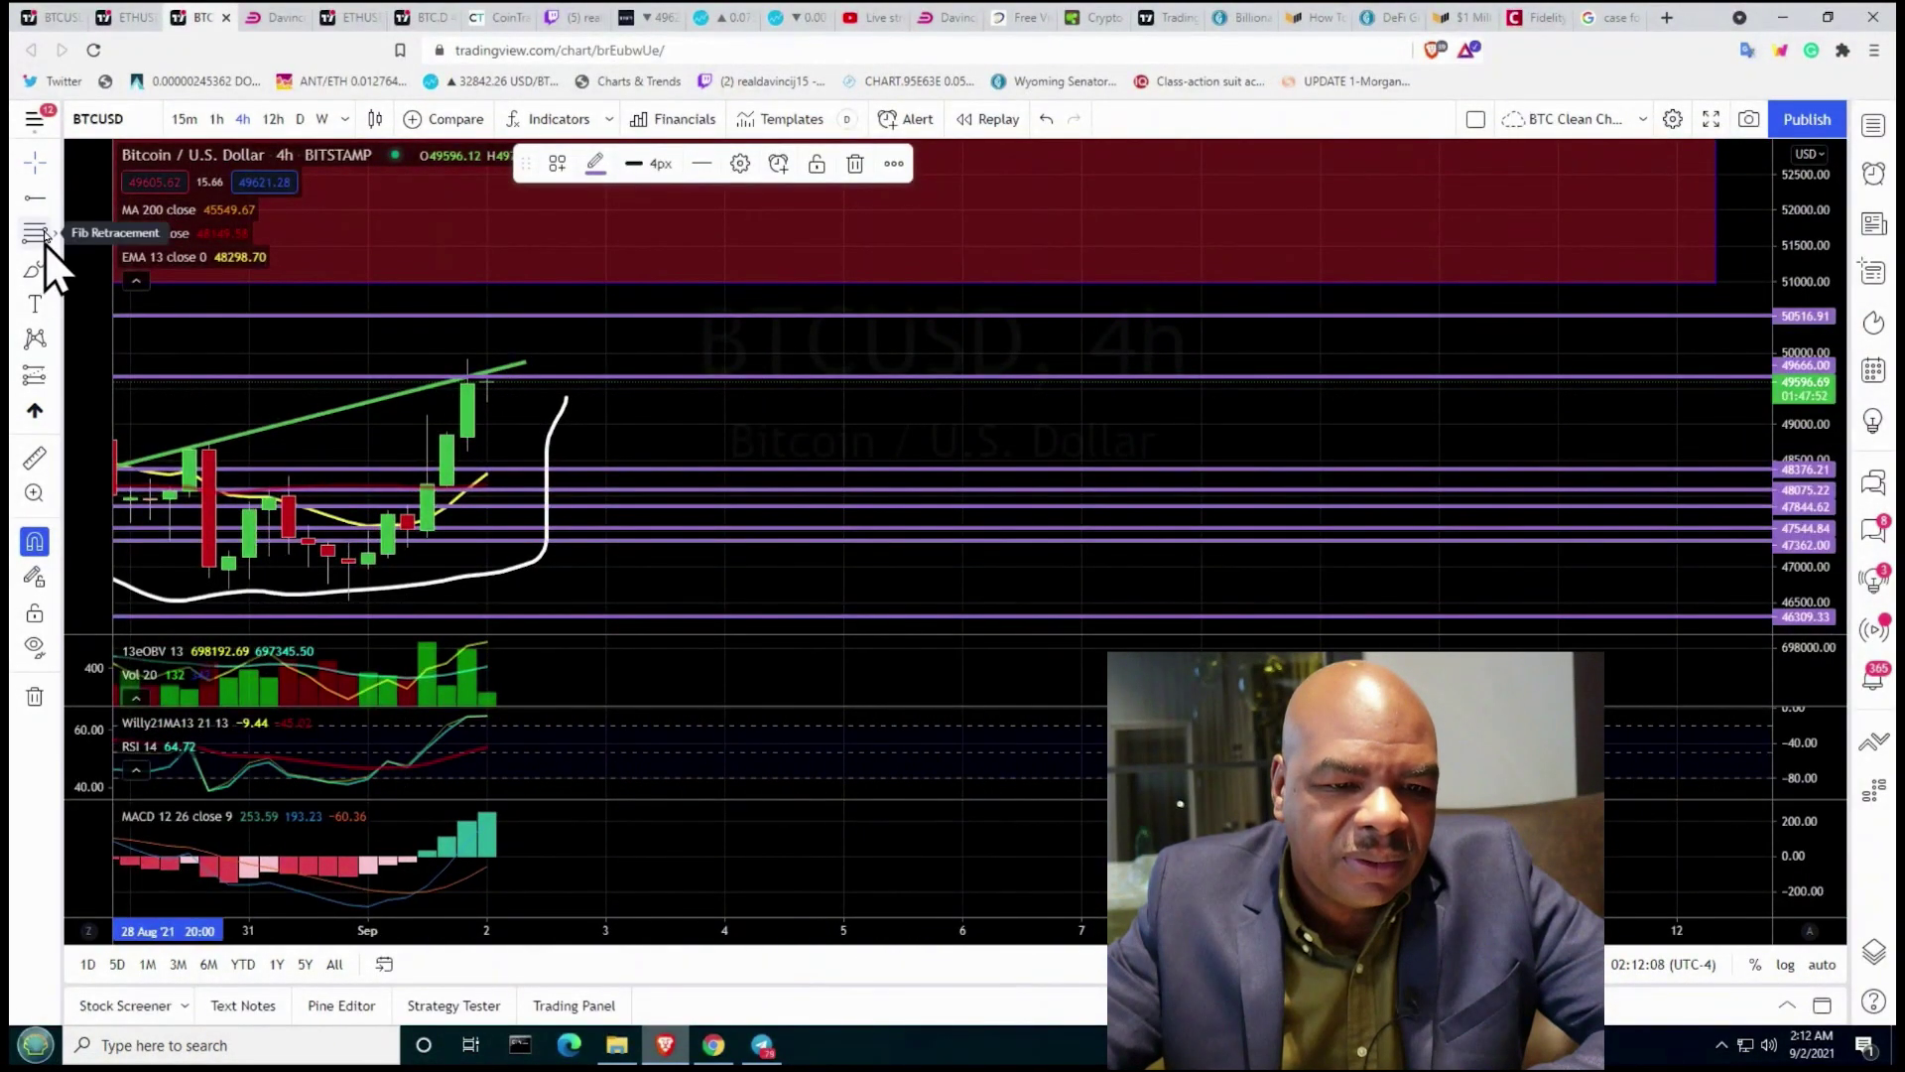
# Step: Draw a Fibonacci retracement from the 49916.06 high down to the 46532.42 low
pyautogui.click(85, 273)
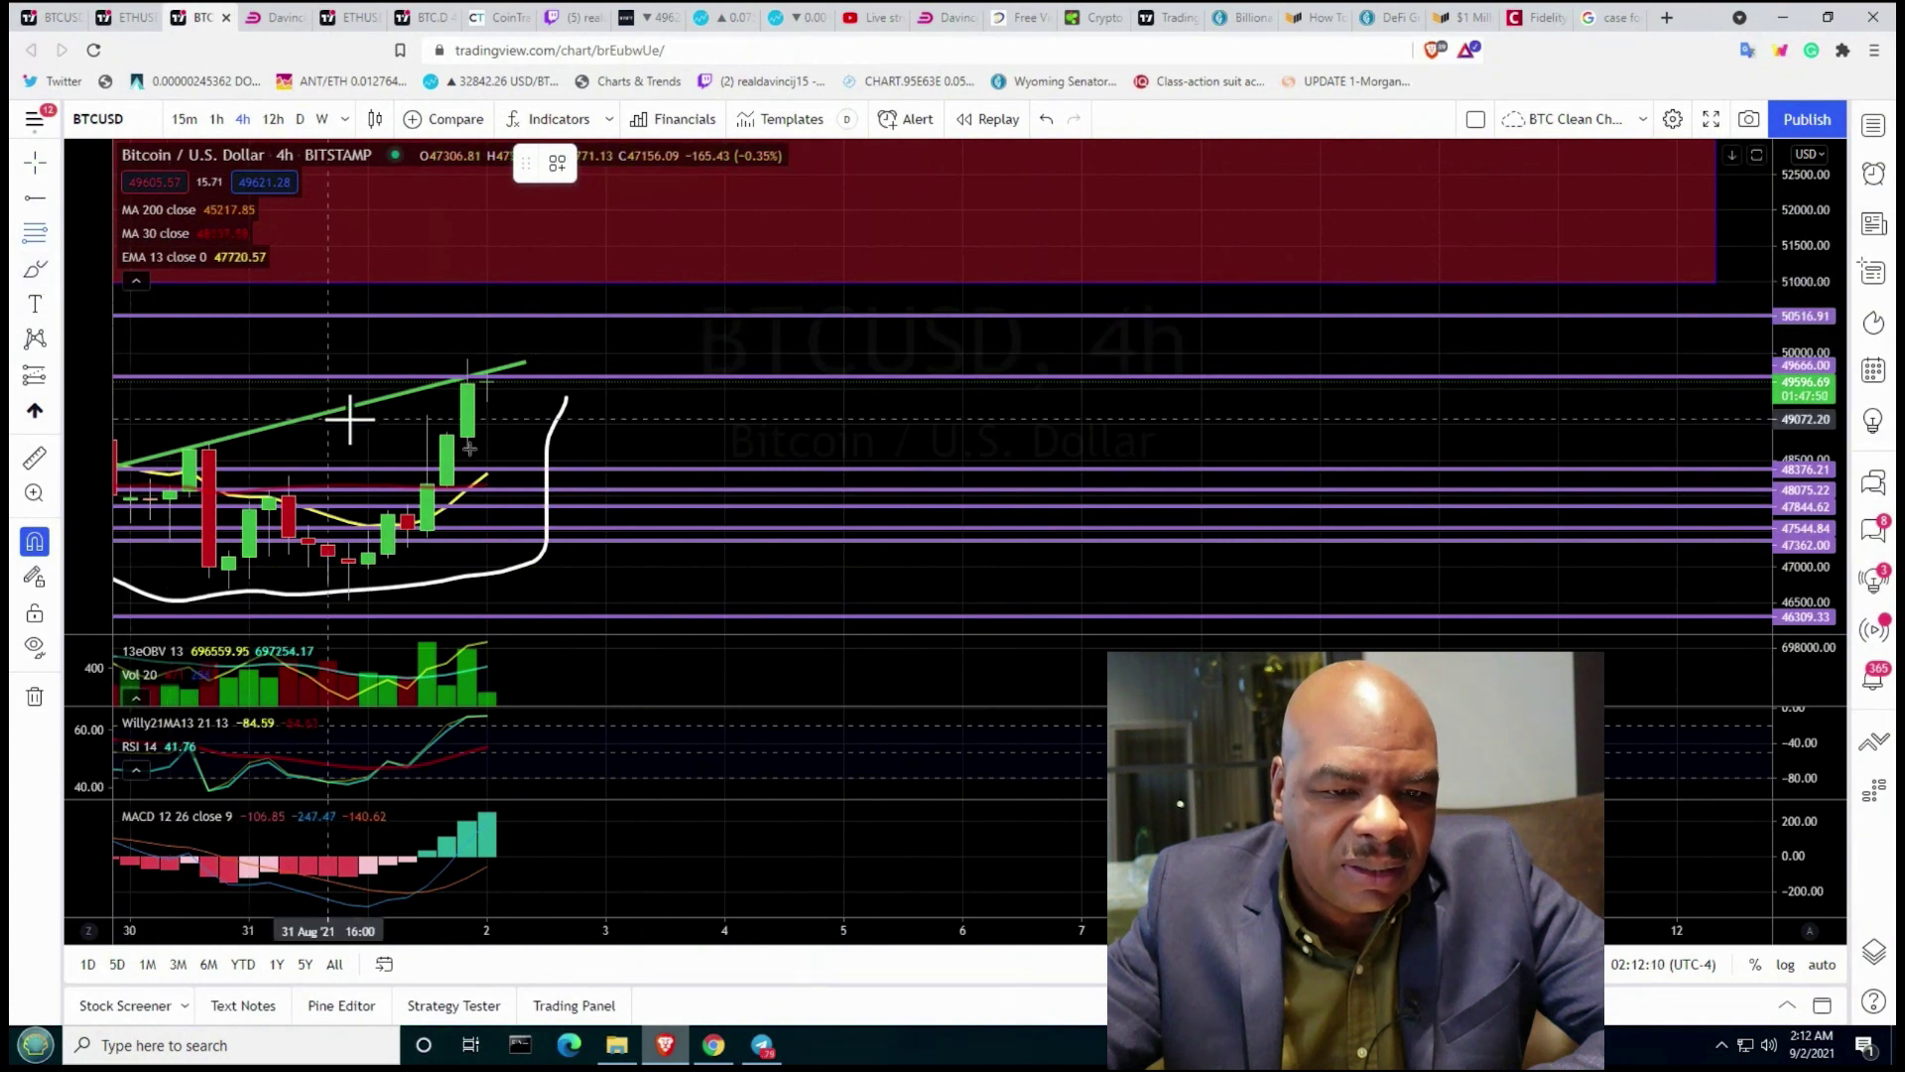
pyautogui.click(469, 359)
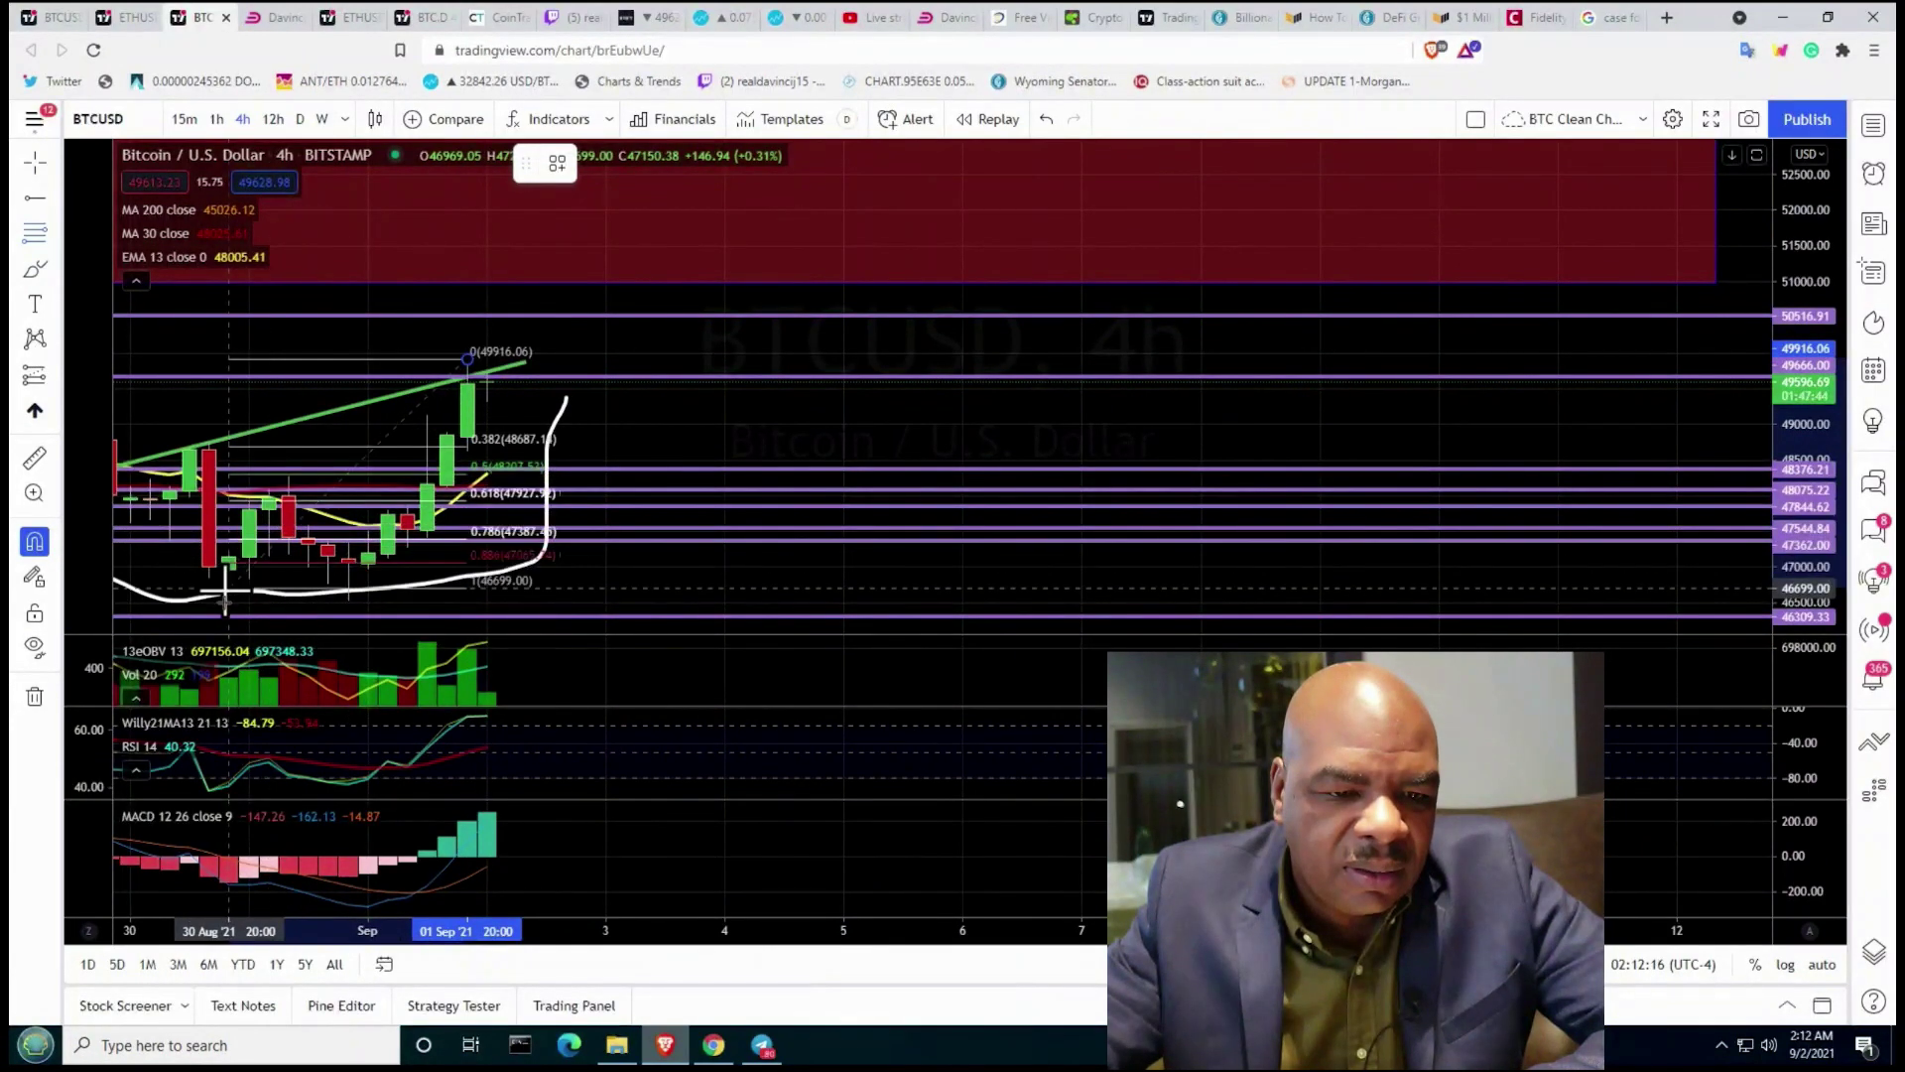
pyautogui.click(229, 588)
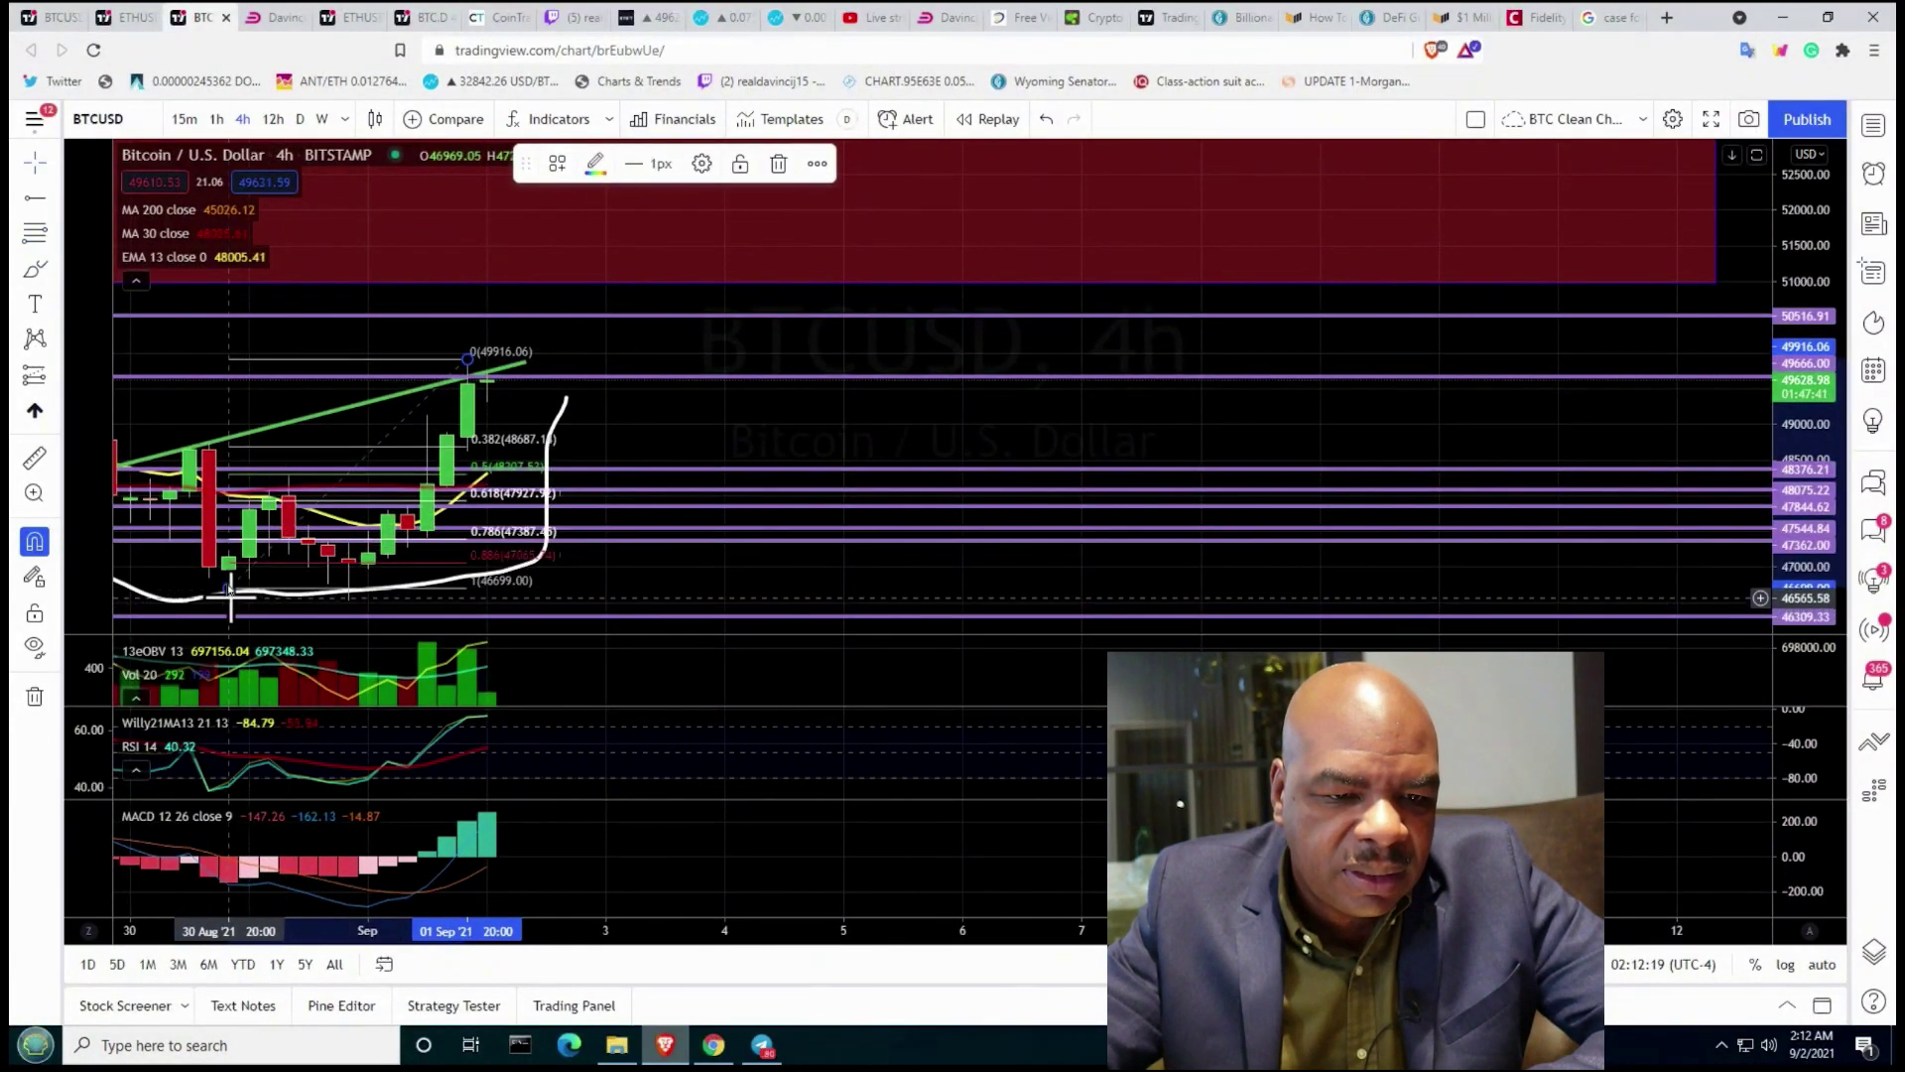
pyautogui.moveTo(228, 589)
pyautogui.mouseDown()
pyautogui.moveTo(306, 616)
pyautogui.moveTo(349, 599)
pyautogui.mouseUp()
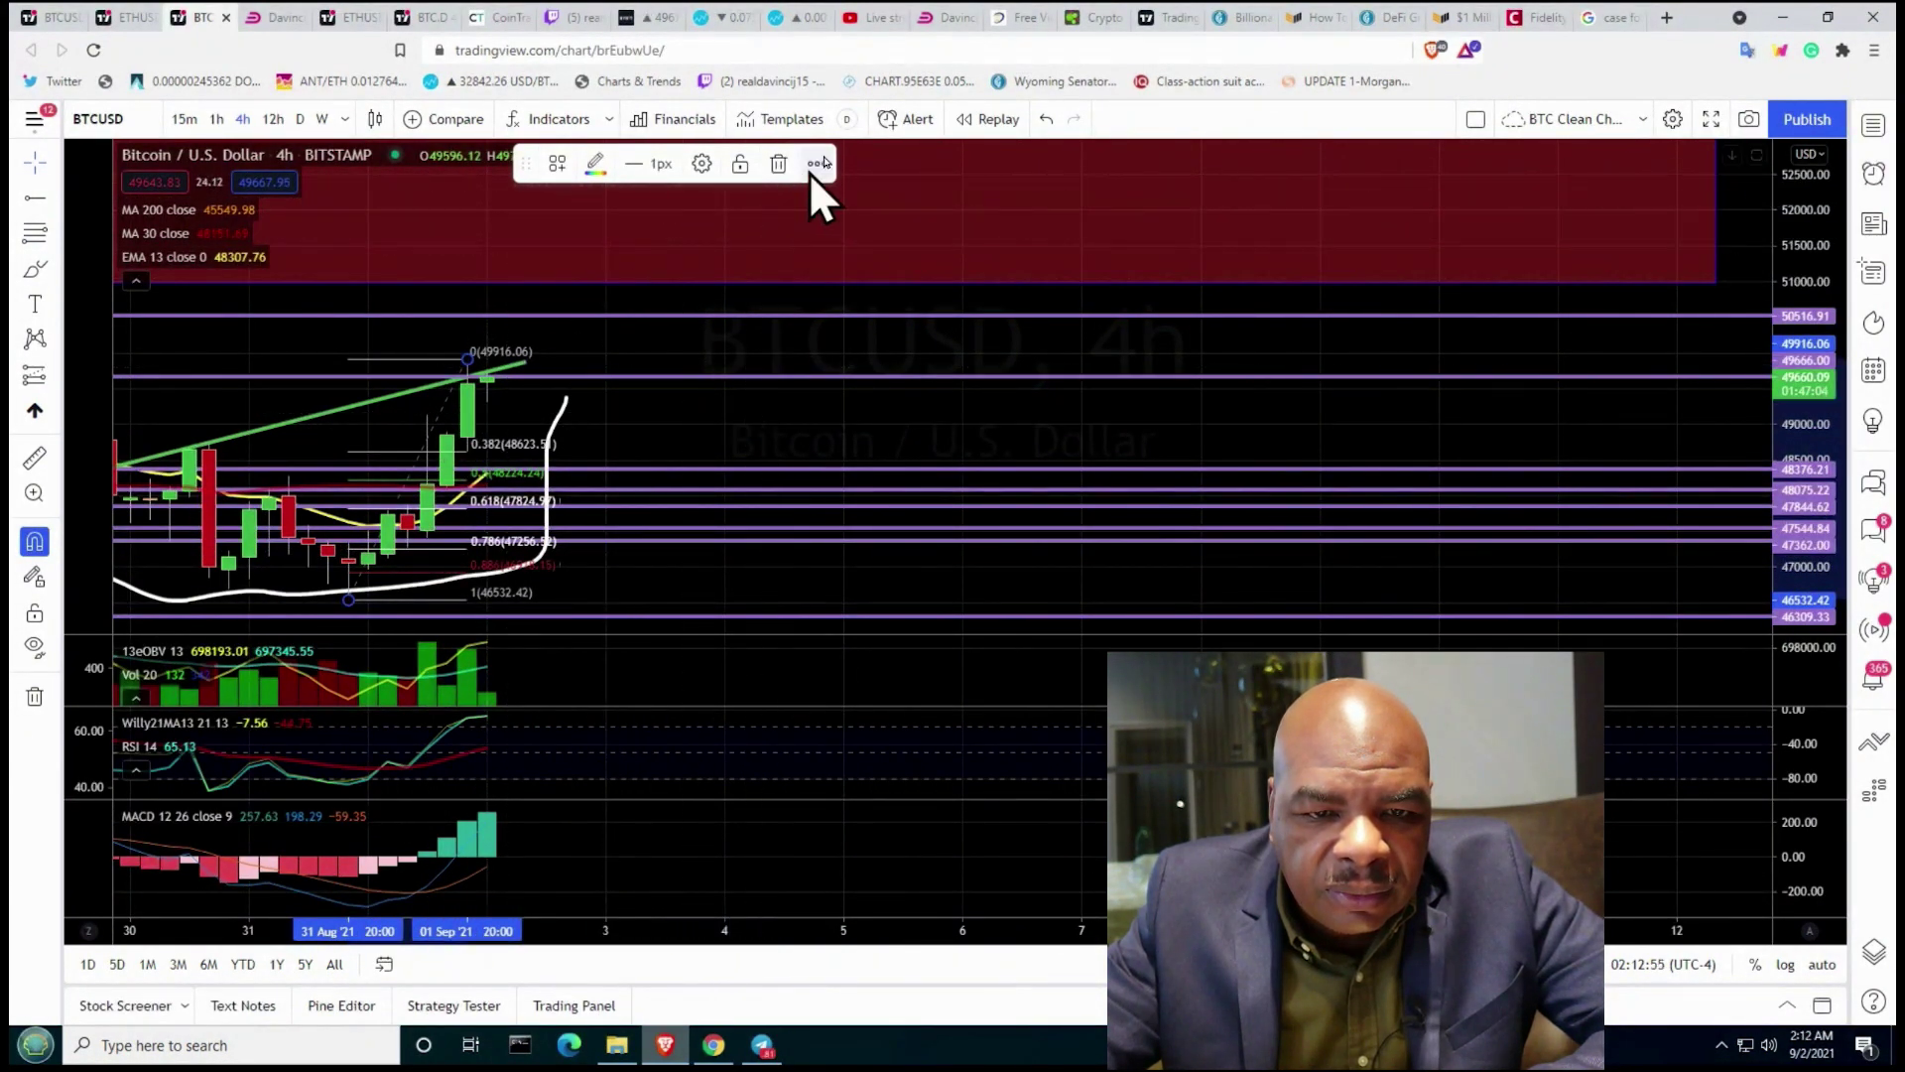
# Step: Enable an additional level between 0 and 0.382 in the Fib Retracement settings
pyautogui.click(702, 165)
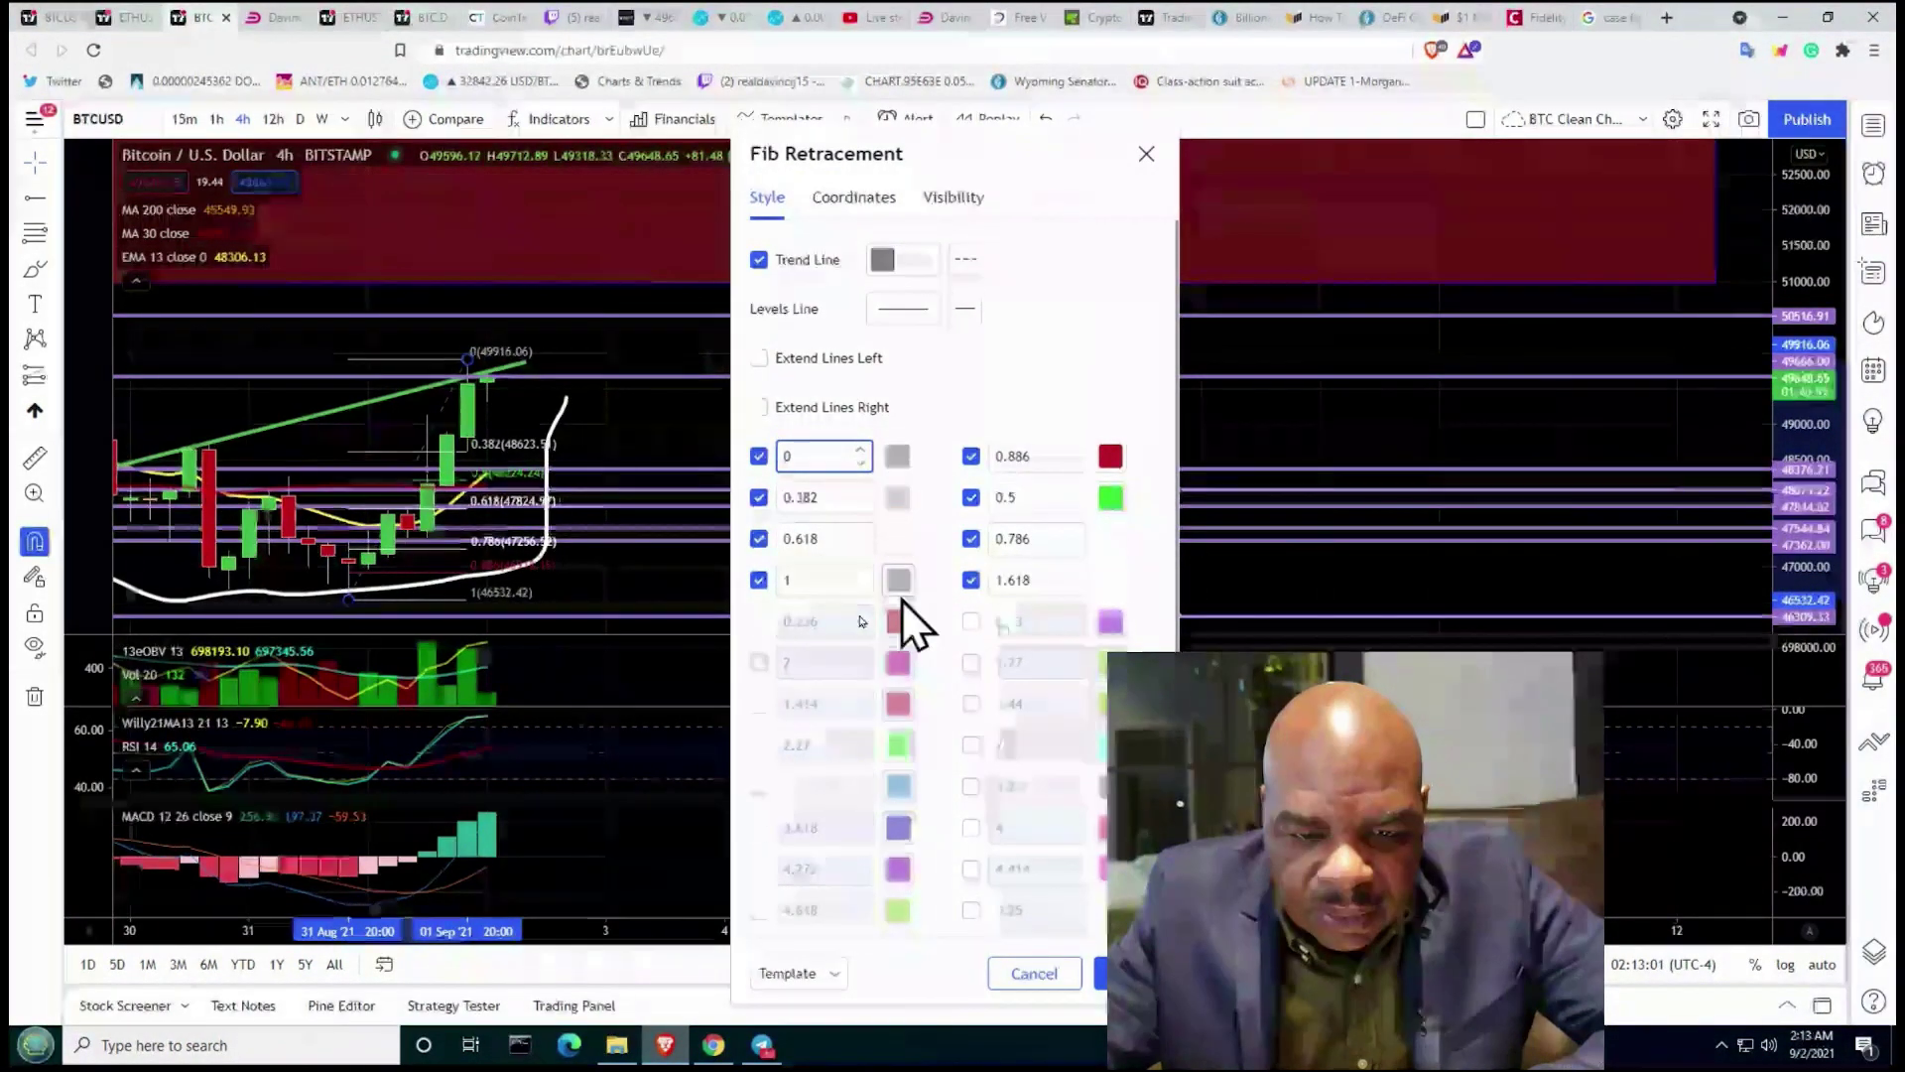
pyautogui.click(764, 641)
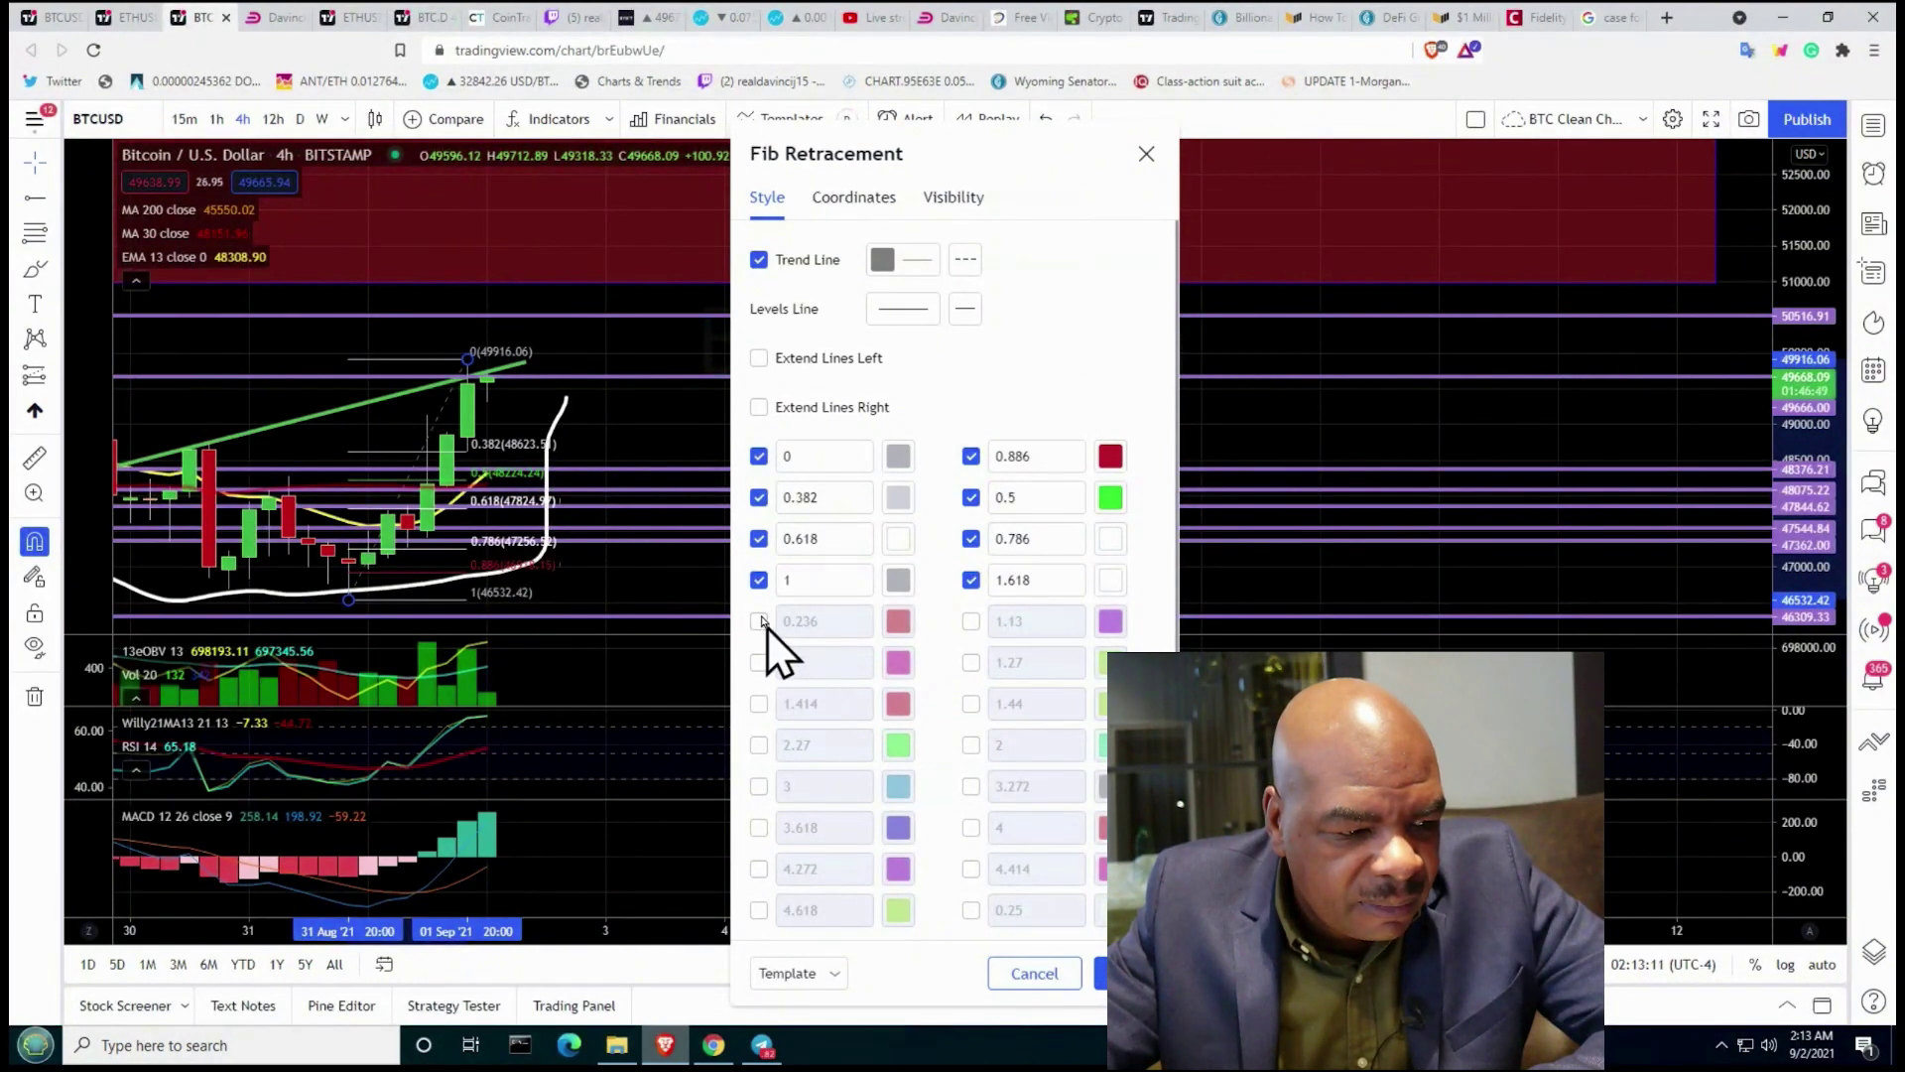
pyautogui.press('Escape')
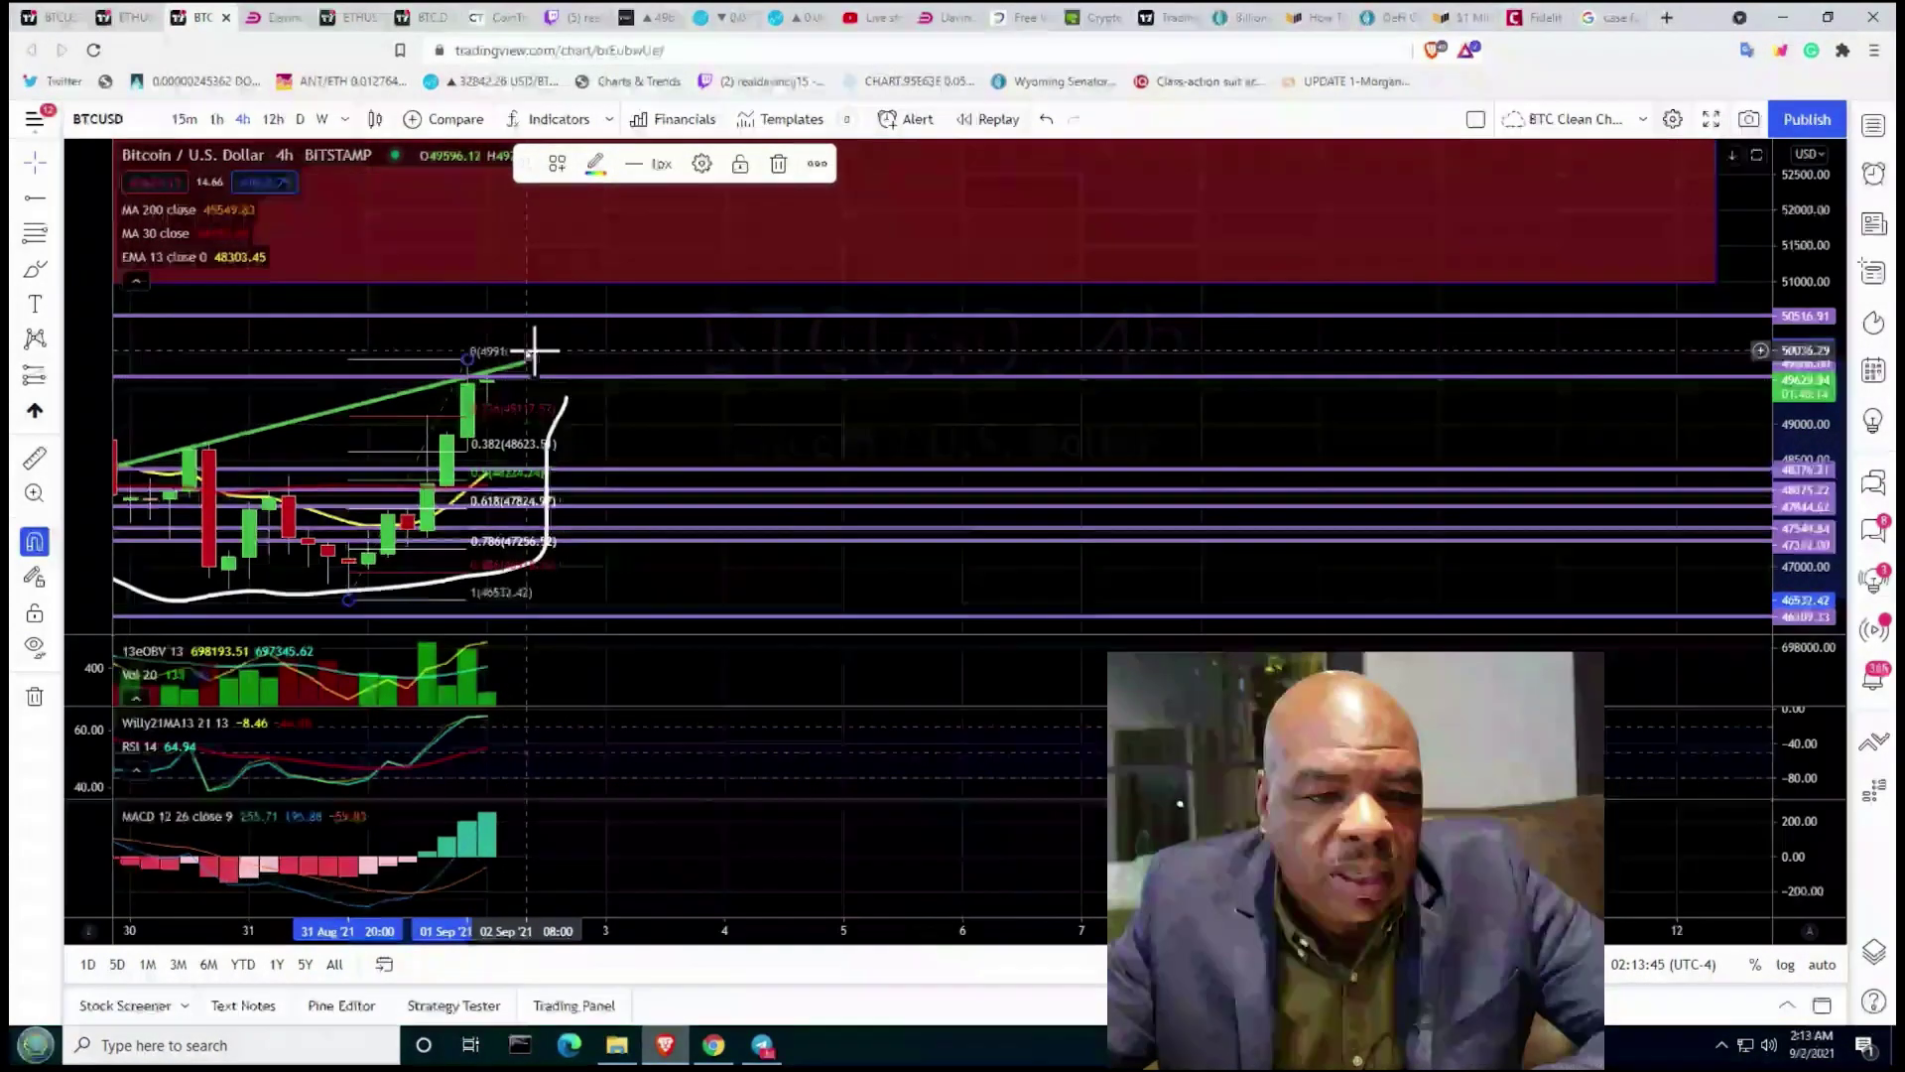
# Step: Switch to the ETHUSD 4h chart with its Fibonacci levels
pyautogui.click(330, 9)
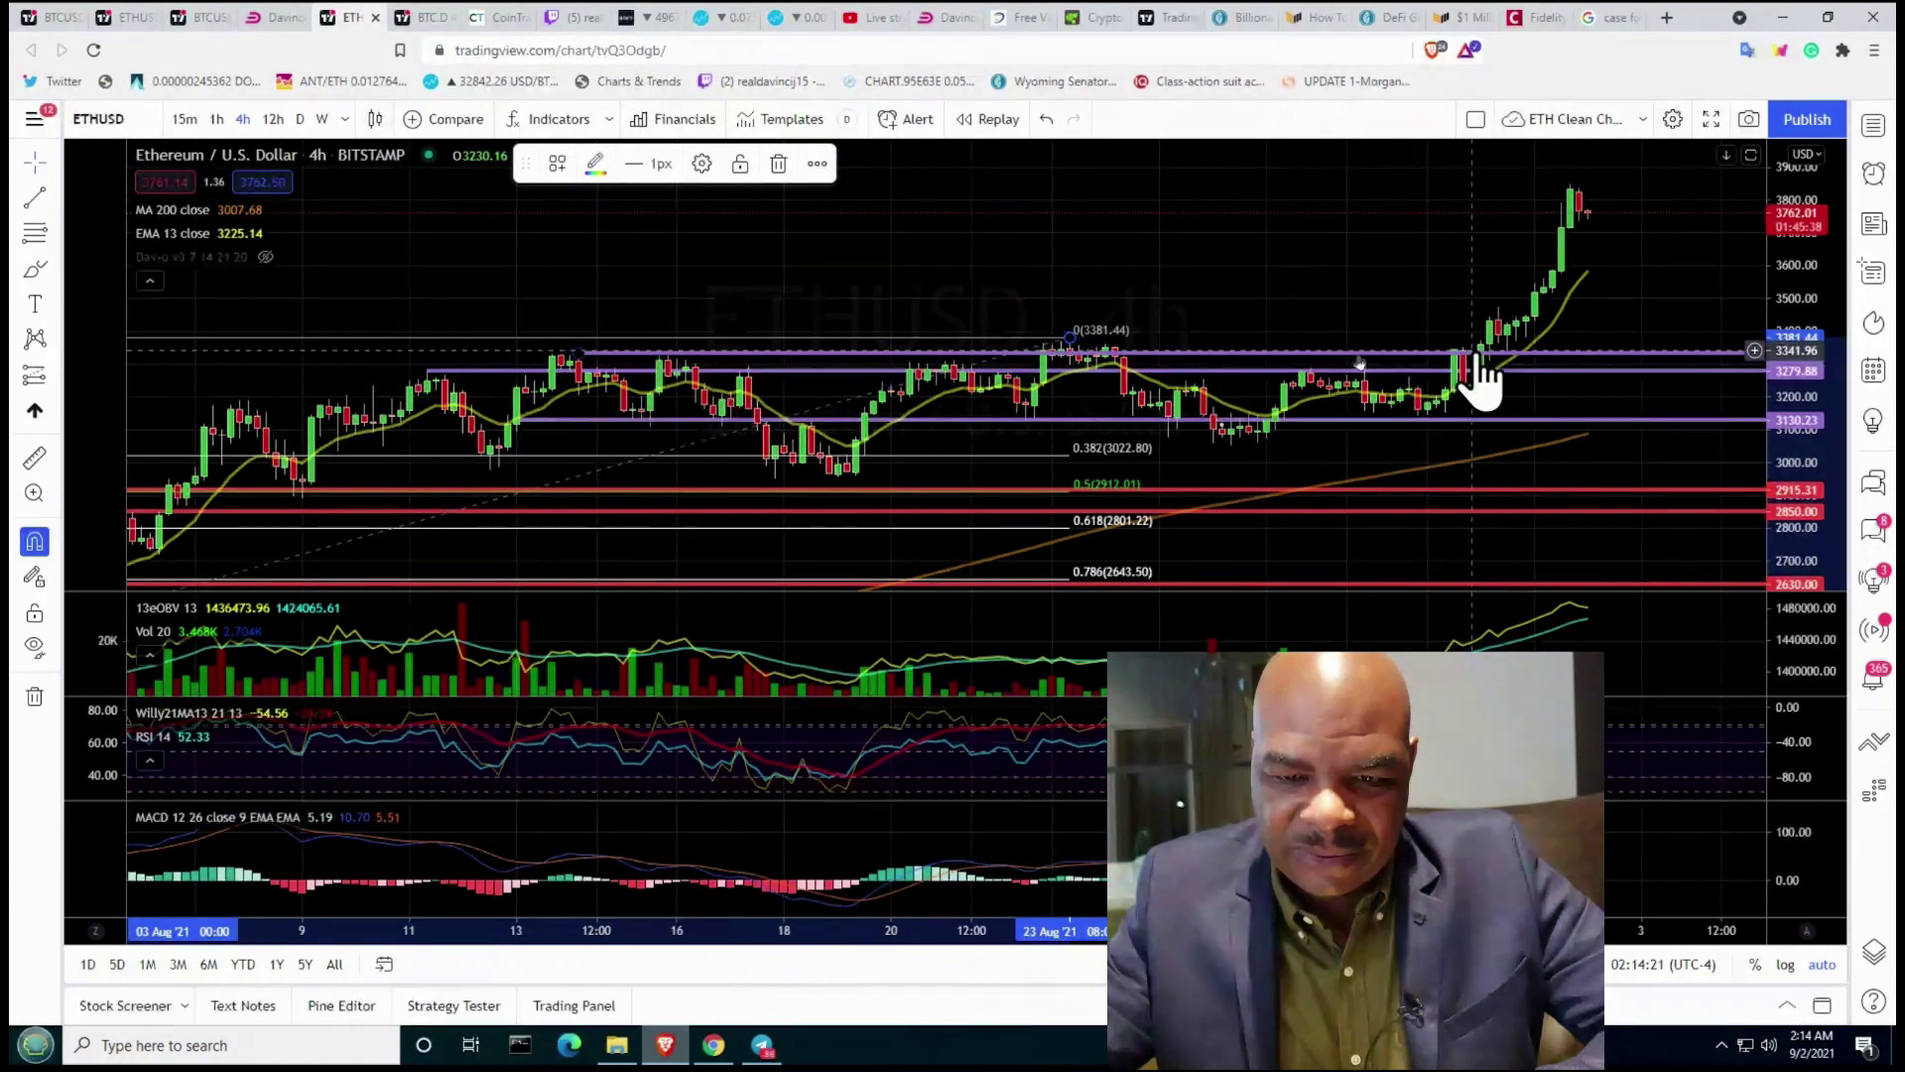
pyautogui.moveTo(193, 256)
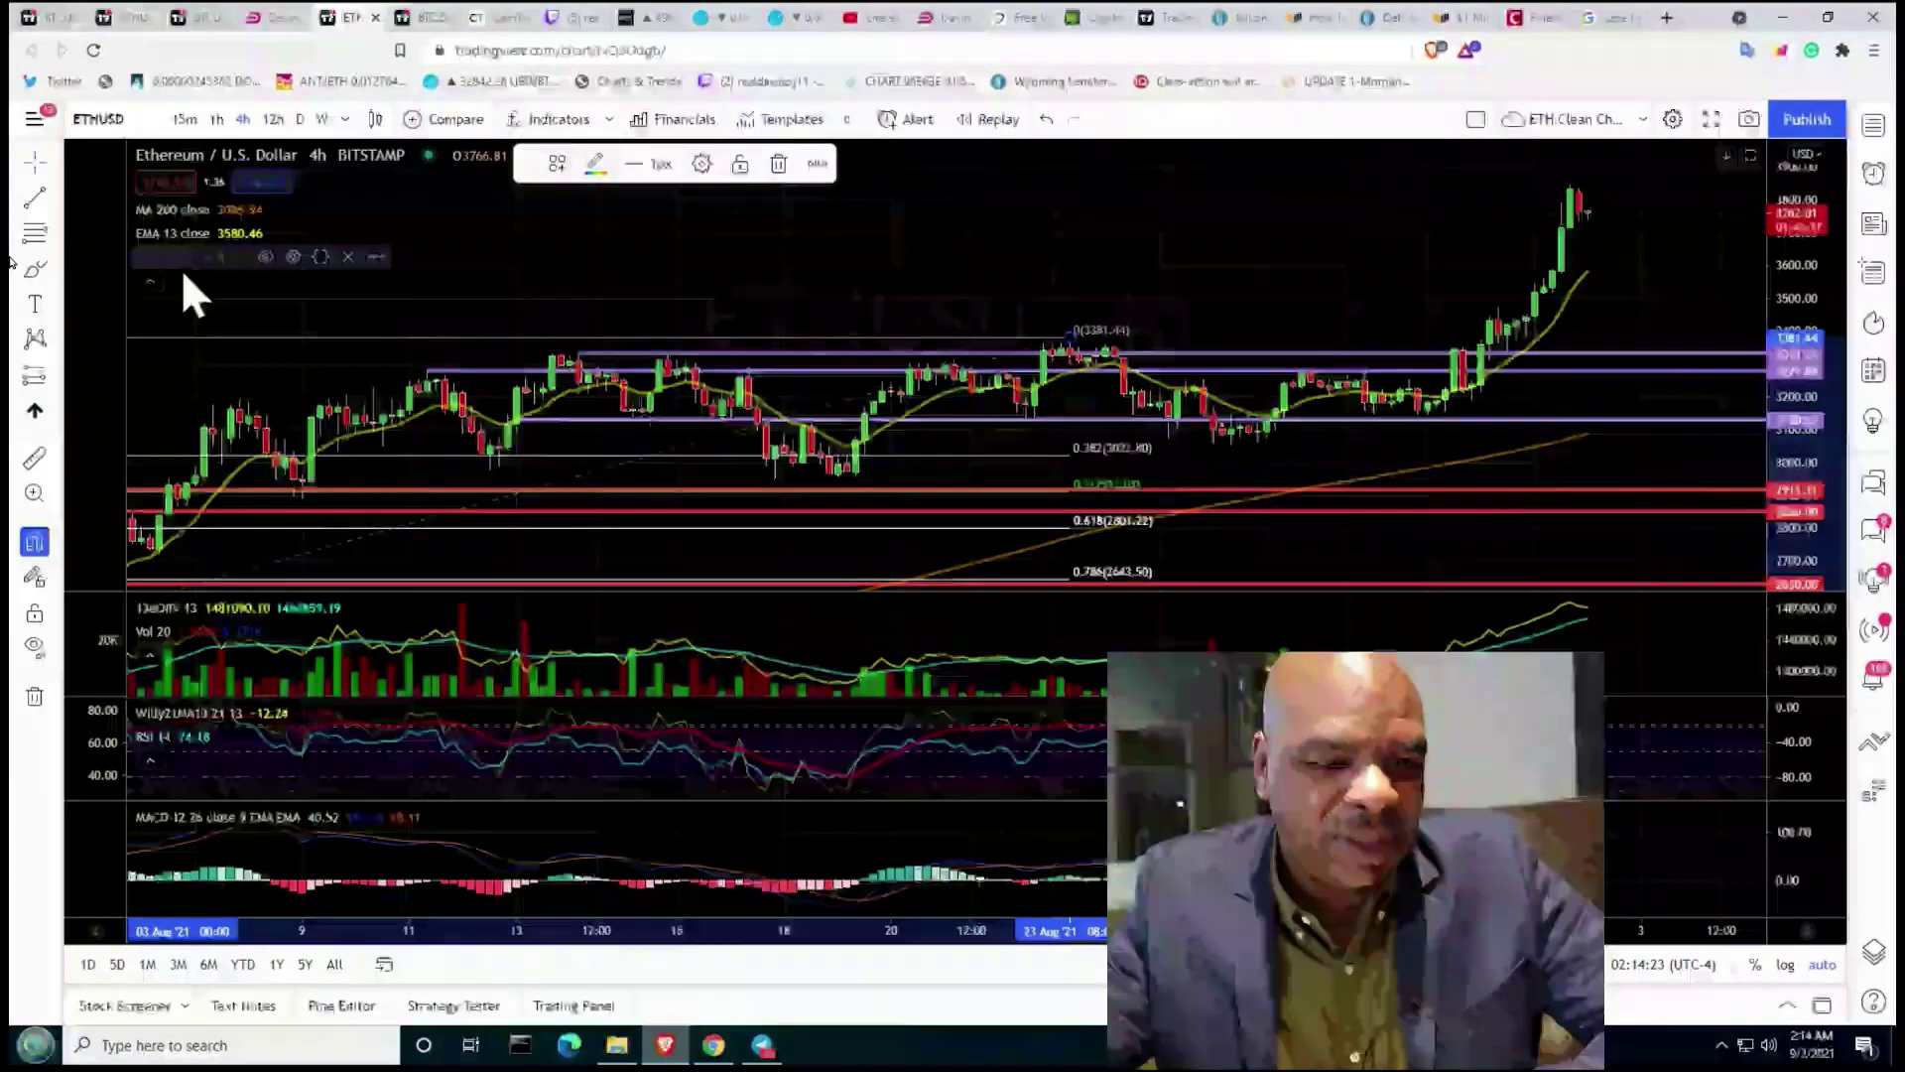
pyautogui.click(36, 270)
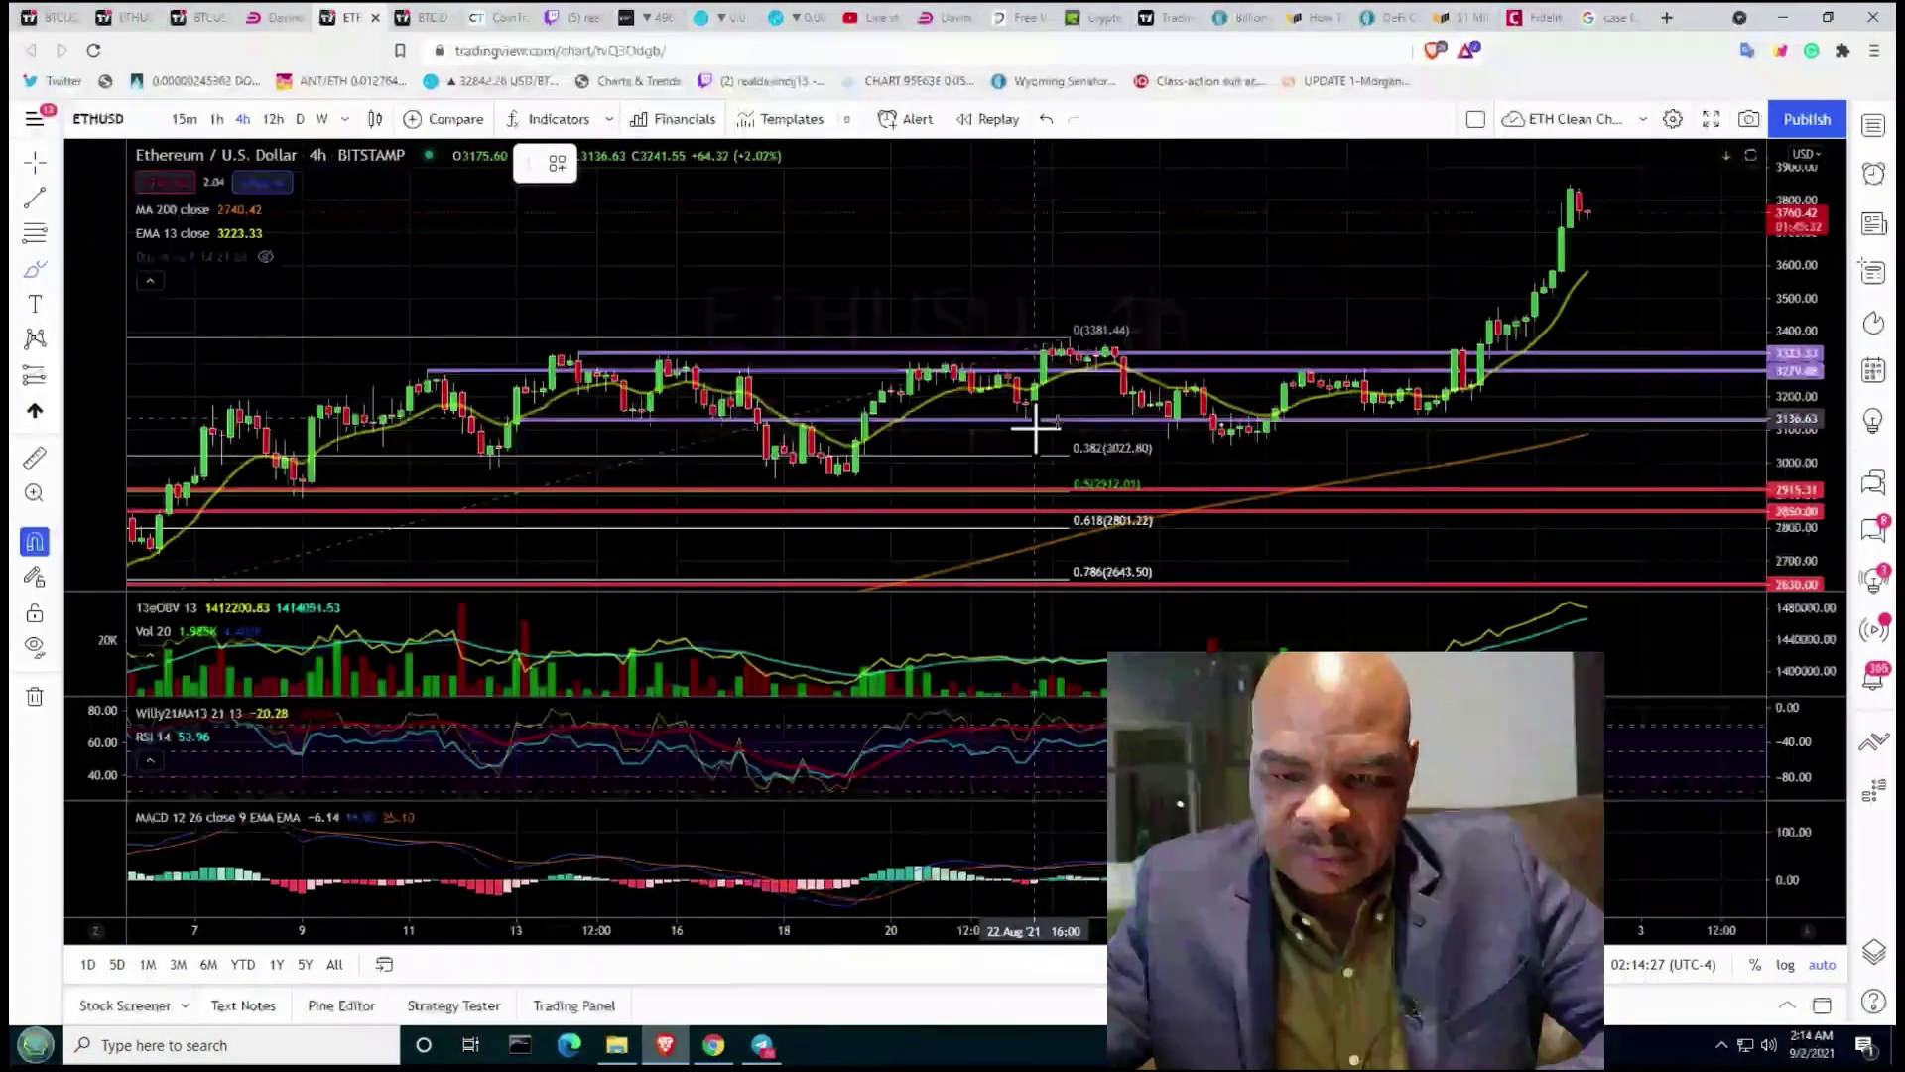
pyautogui.moveTo(1077, 365)
pyautogui.mouseDown()
pyautogui.moveTo(1159, 407)
pyautogui.moveTo(1296, 418)
pyautogui.moveTo(1350, 395)
pyautogui.moveTo(1439, 437)
pyautogui.moveTo(1506, 364)
pyautogui.mouseUp()
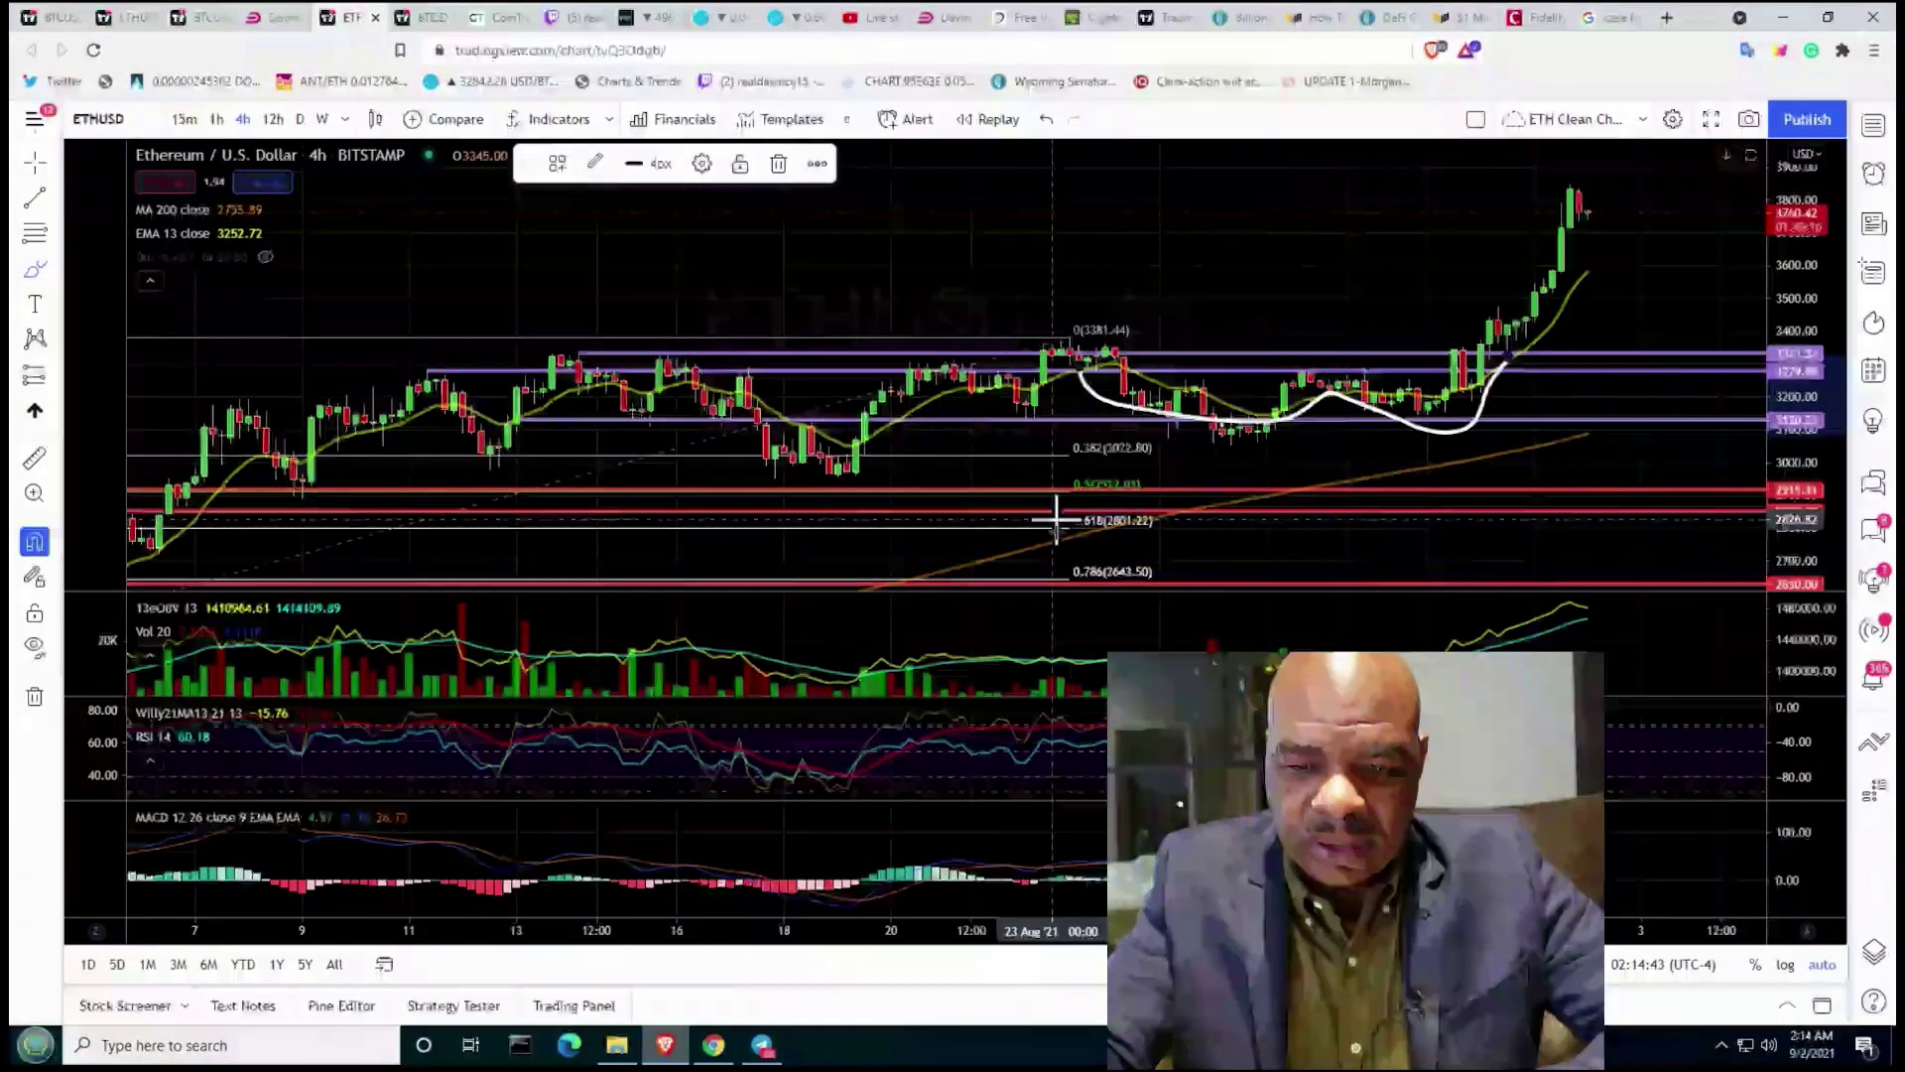
pyautogui.press('Delete')
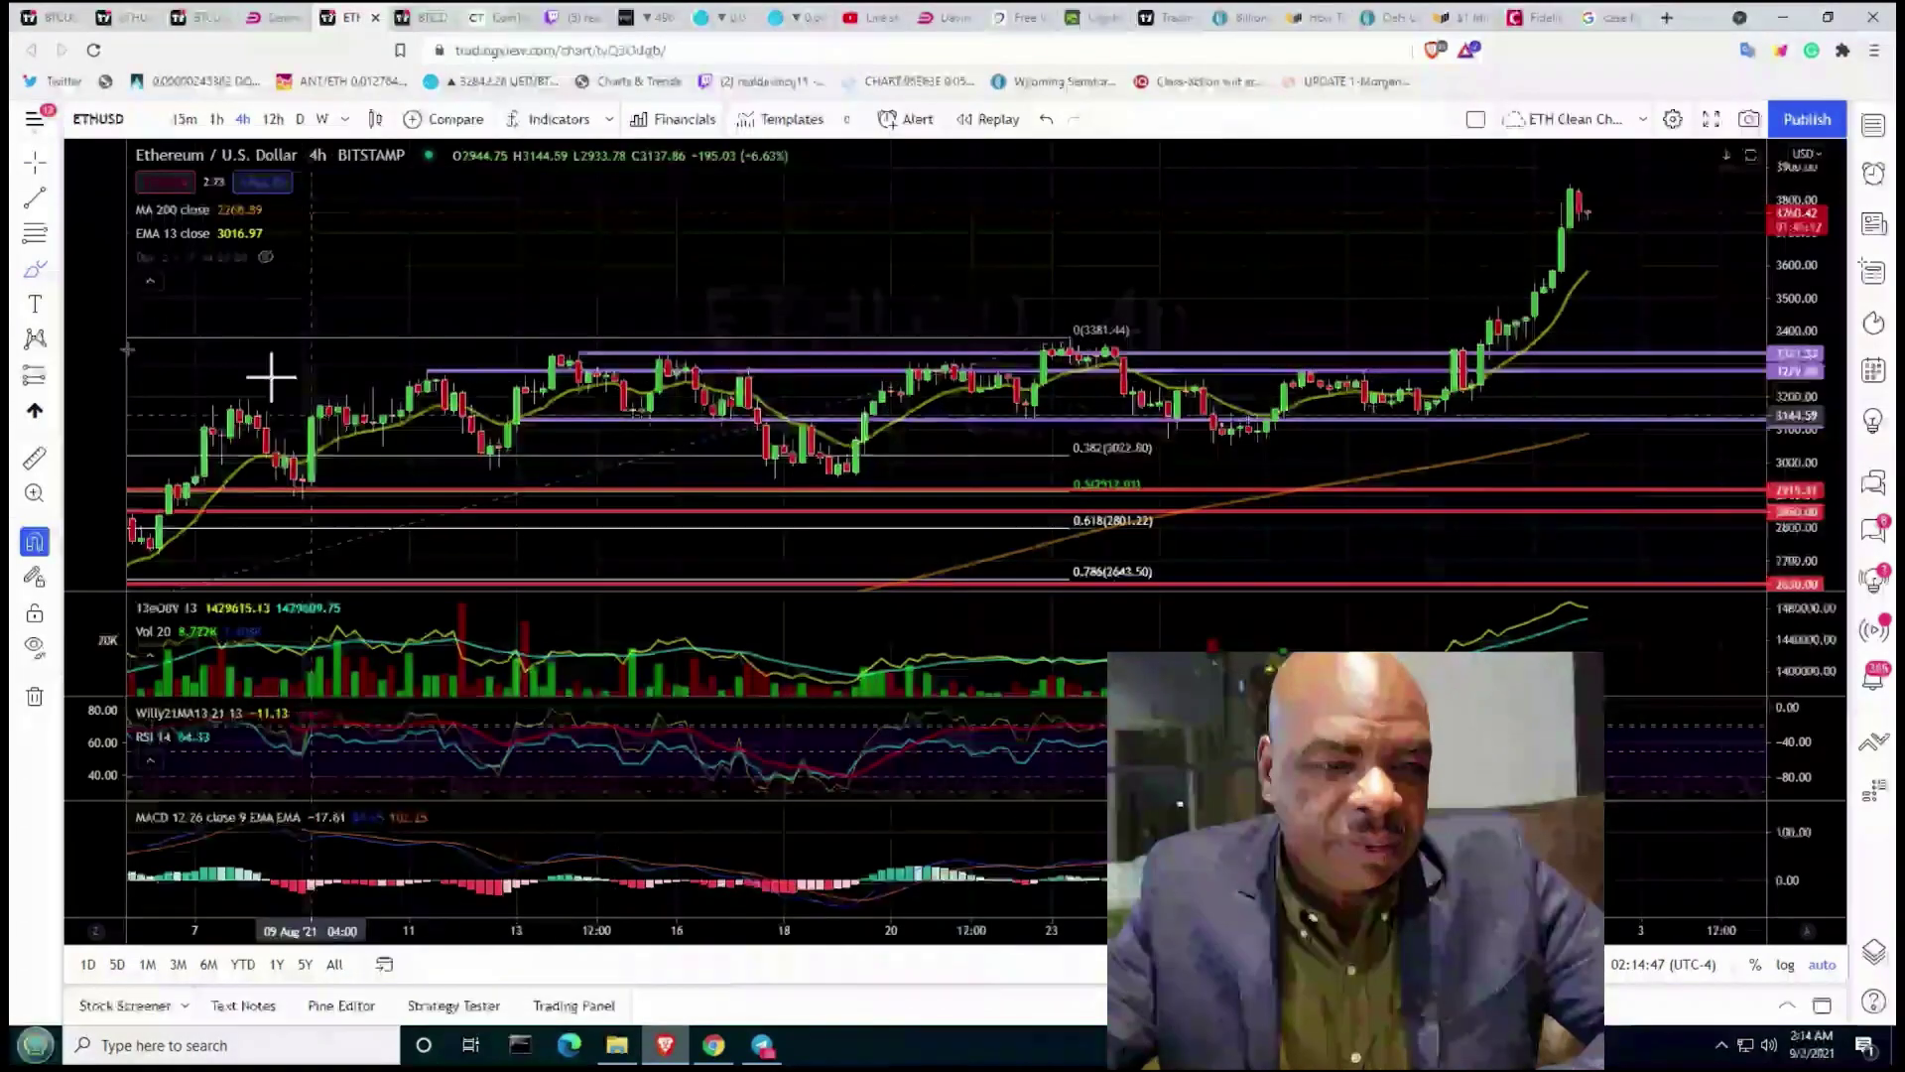
# Step: Draw a Fibonacci retracement on ETH/USD 4h from the 3848.11 high to 3055.00
pyautogui.click(30, 263)
pyautogui.click(30, 263)
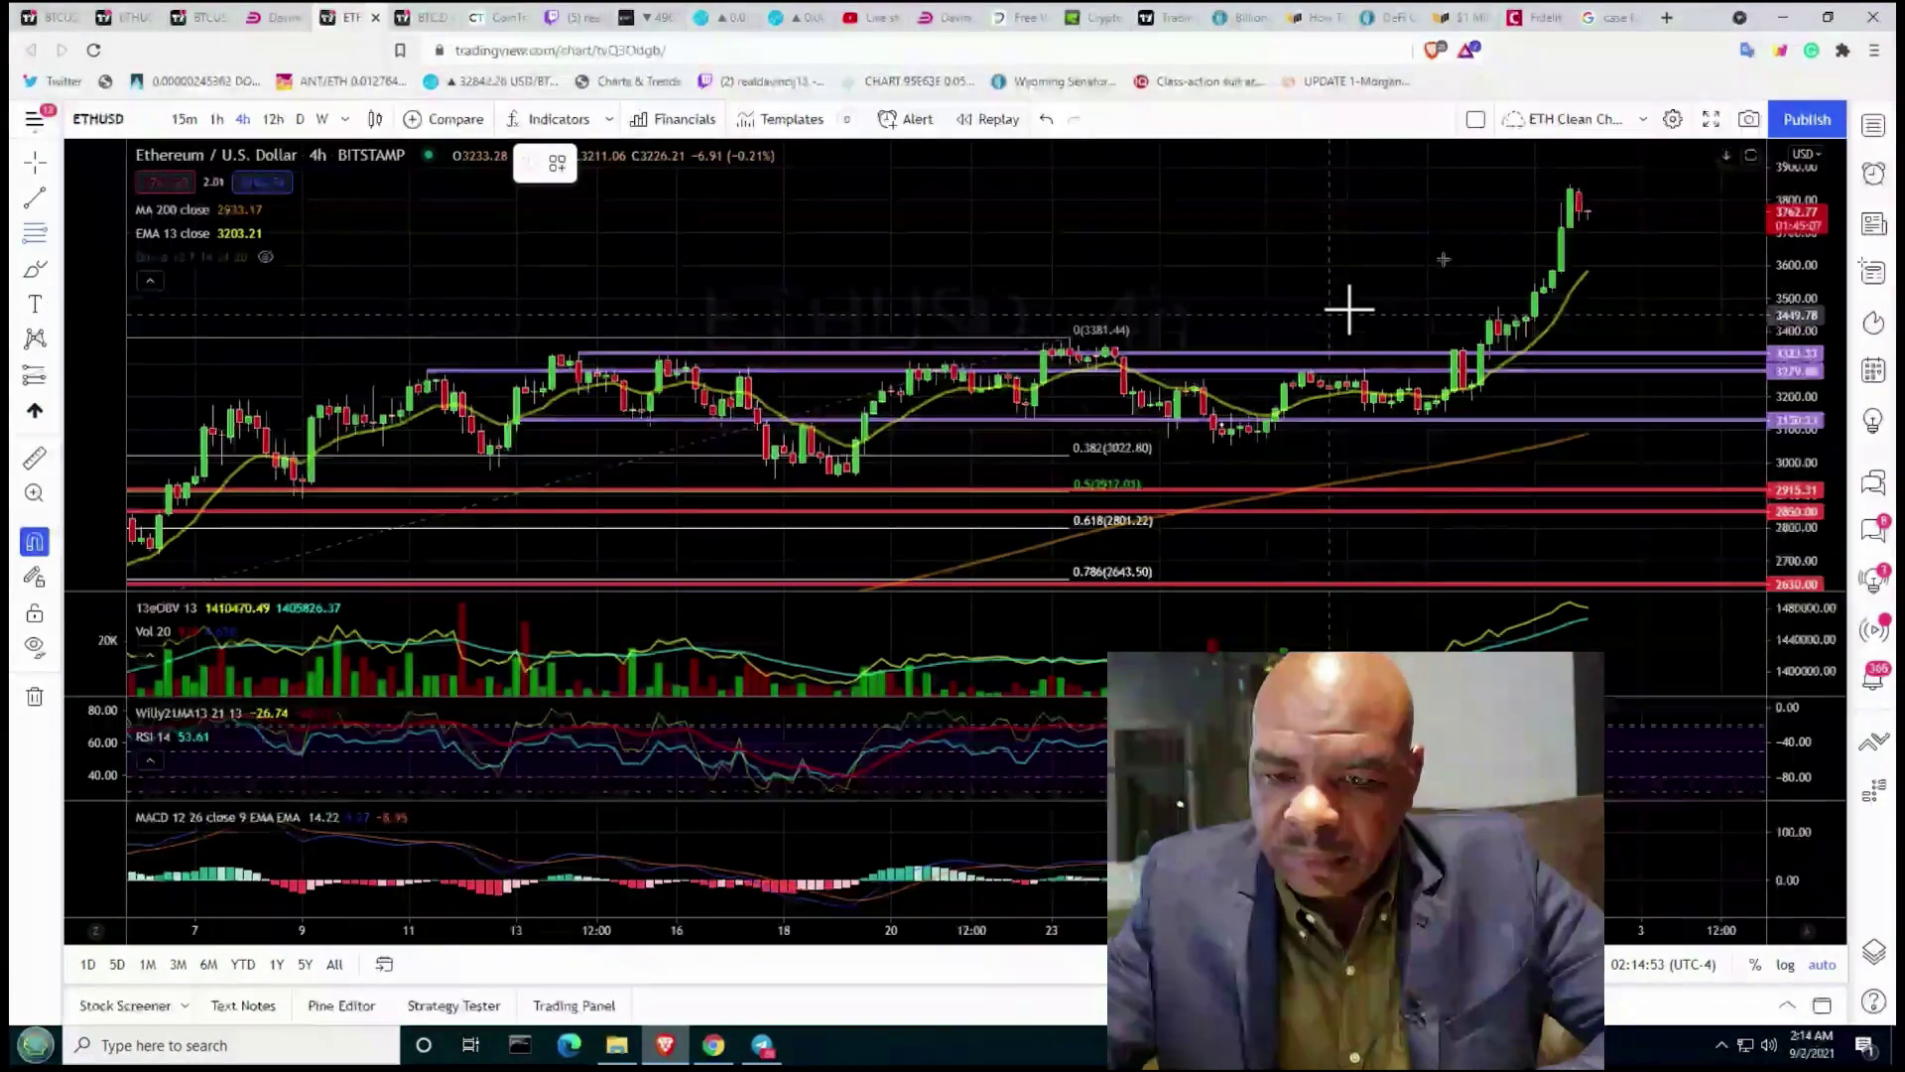
pyautogui.click(1570, 184)
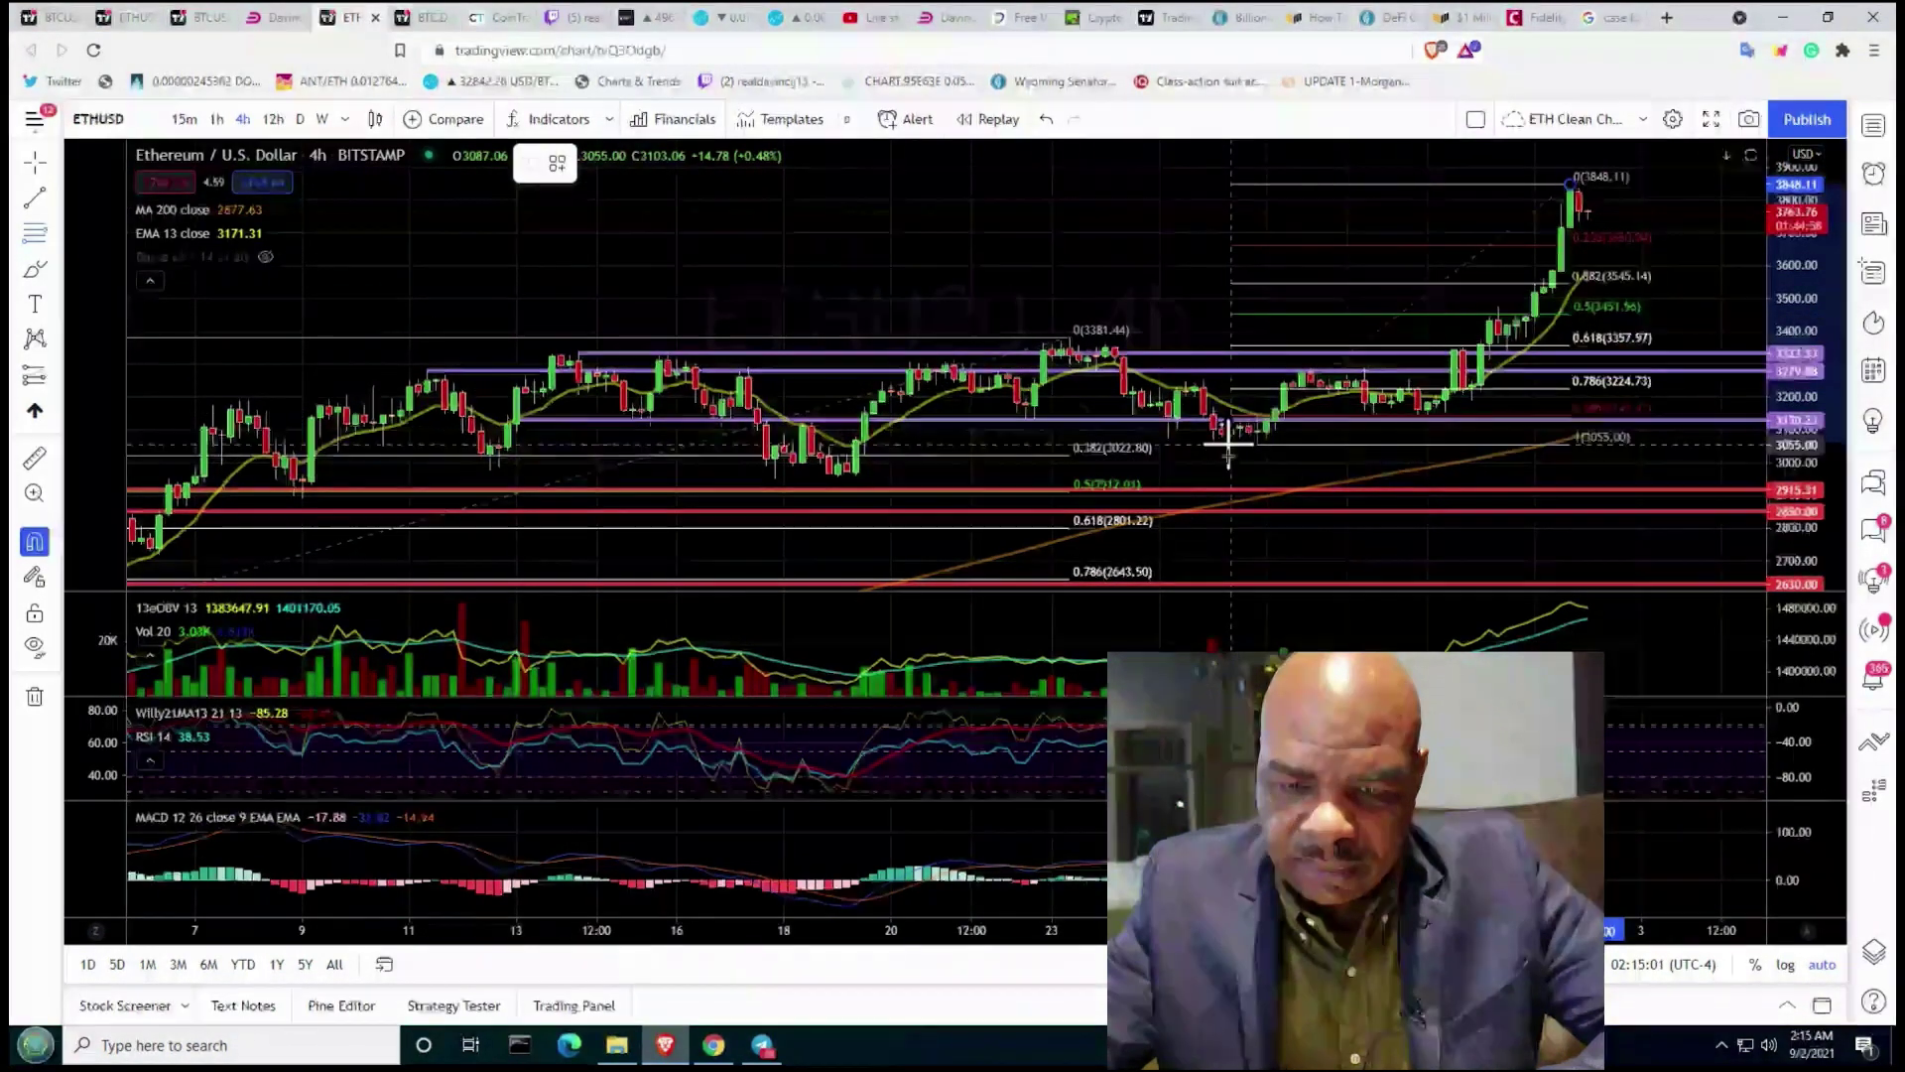
pyautogui.click(1231, 445)
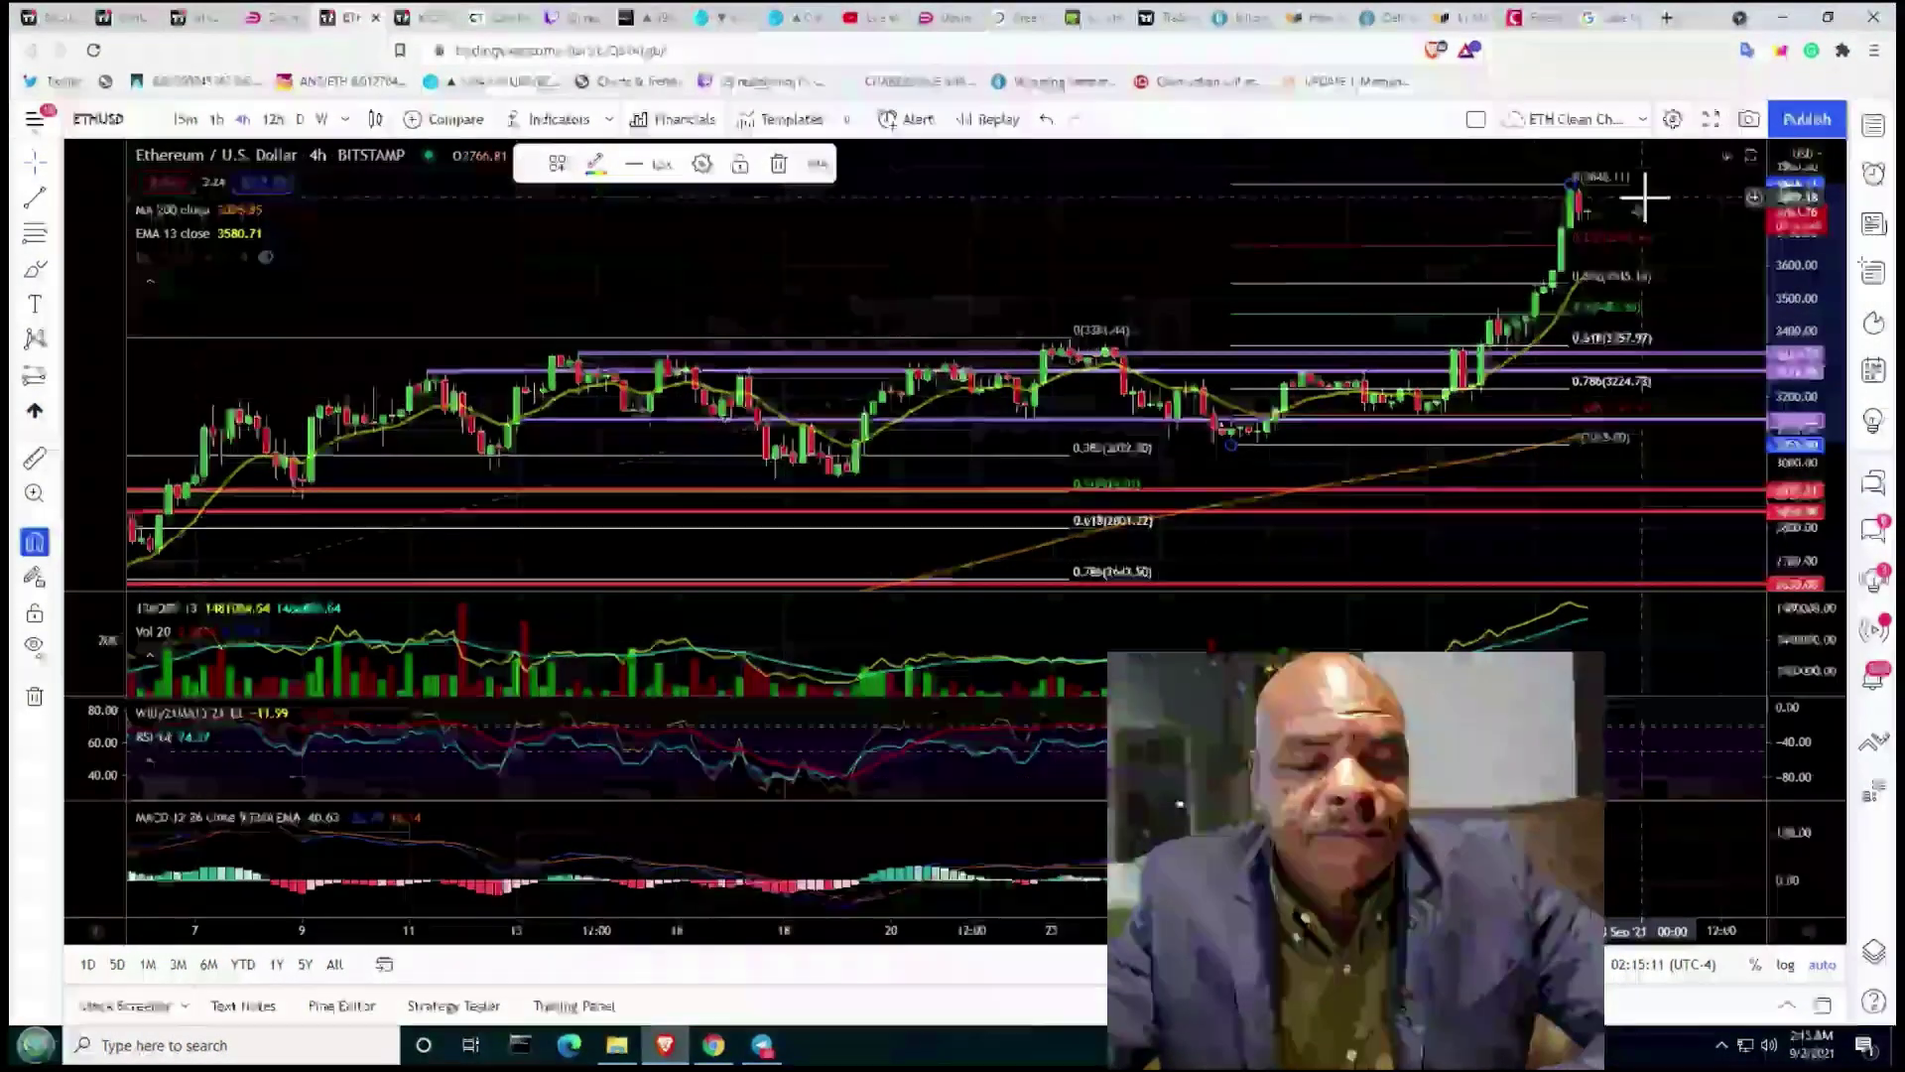
# Step: Zoom out and move to the multi-chart ETHUSD Bybit tab
pyautogui.scroll(-5, 1488, 263)
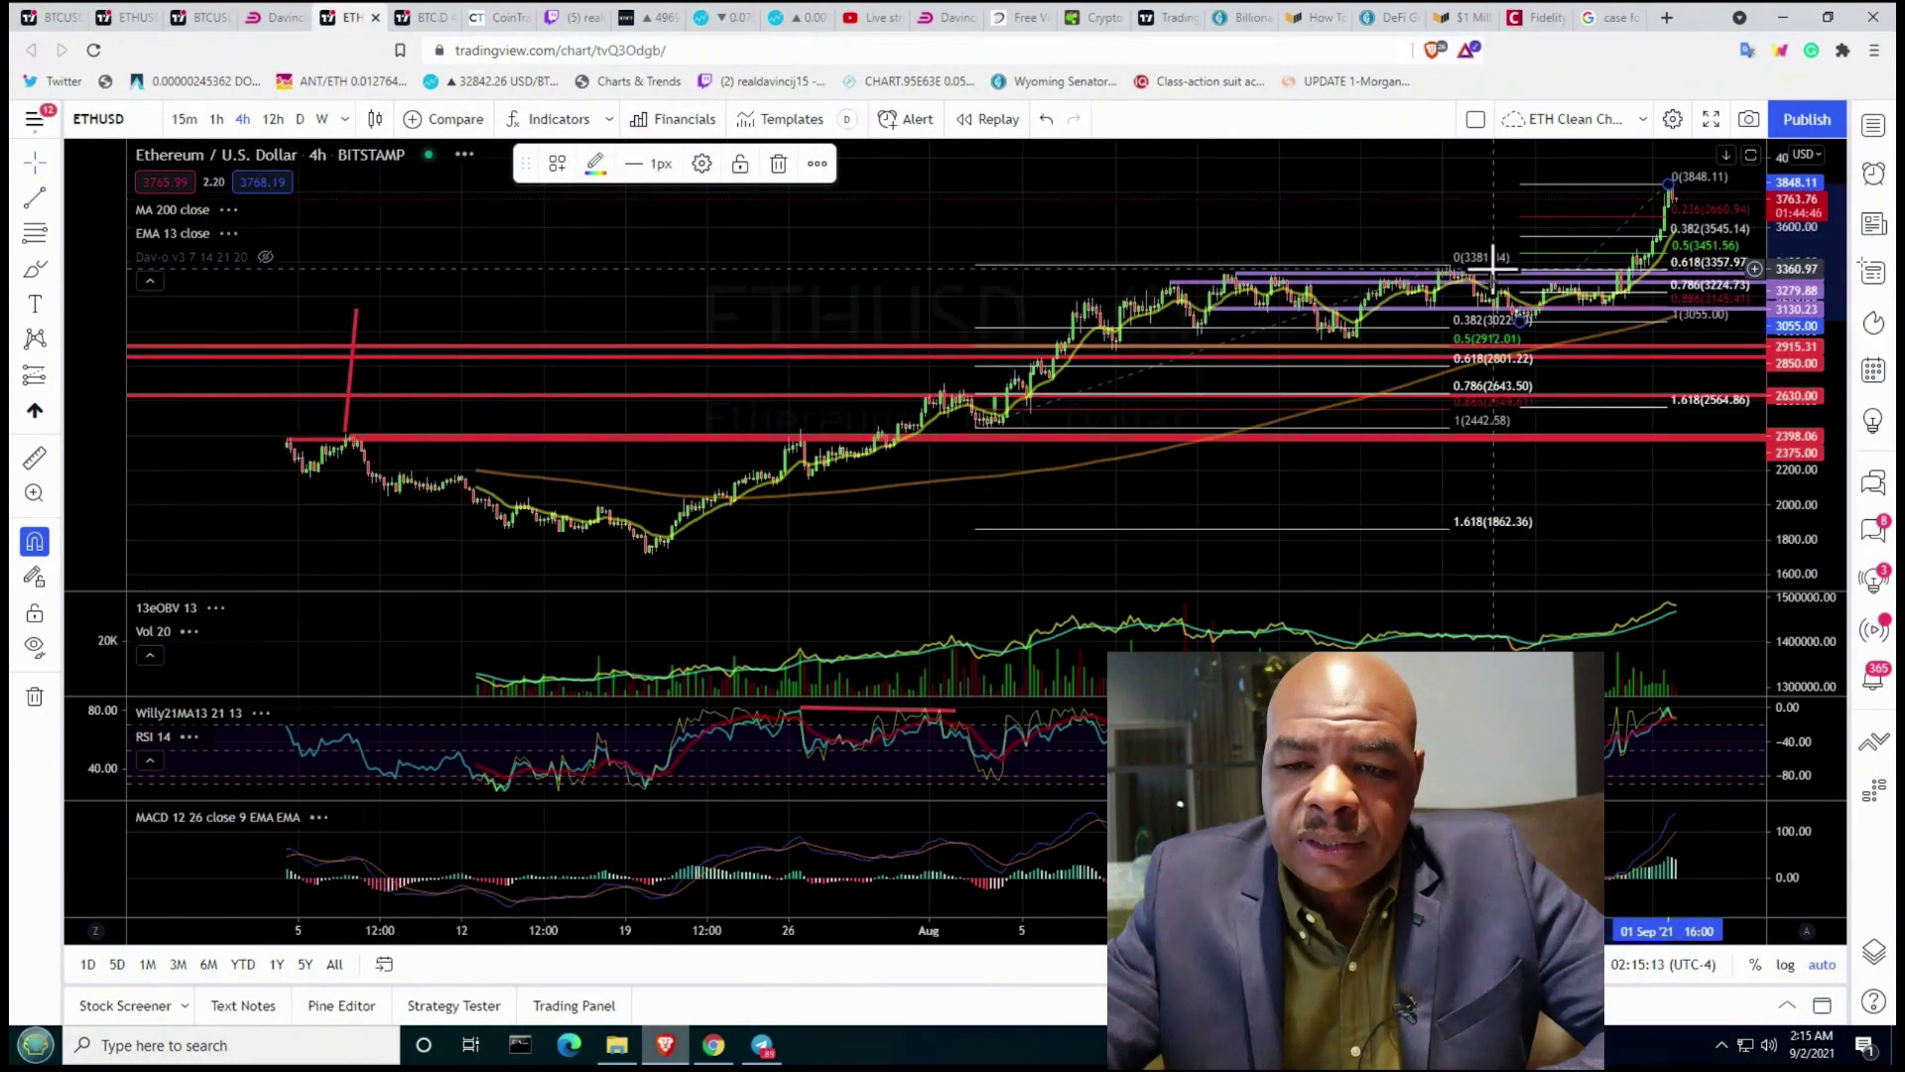
pyautogui.scroll(-1, 1493, 263)
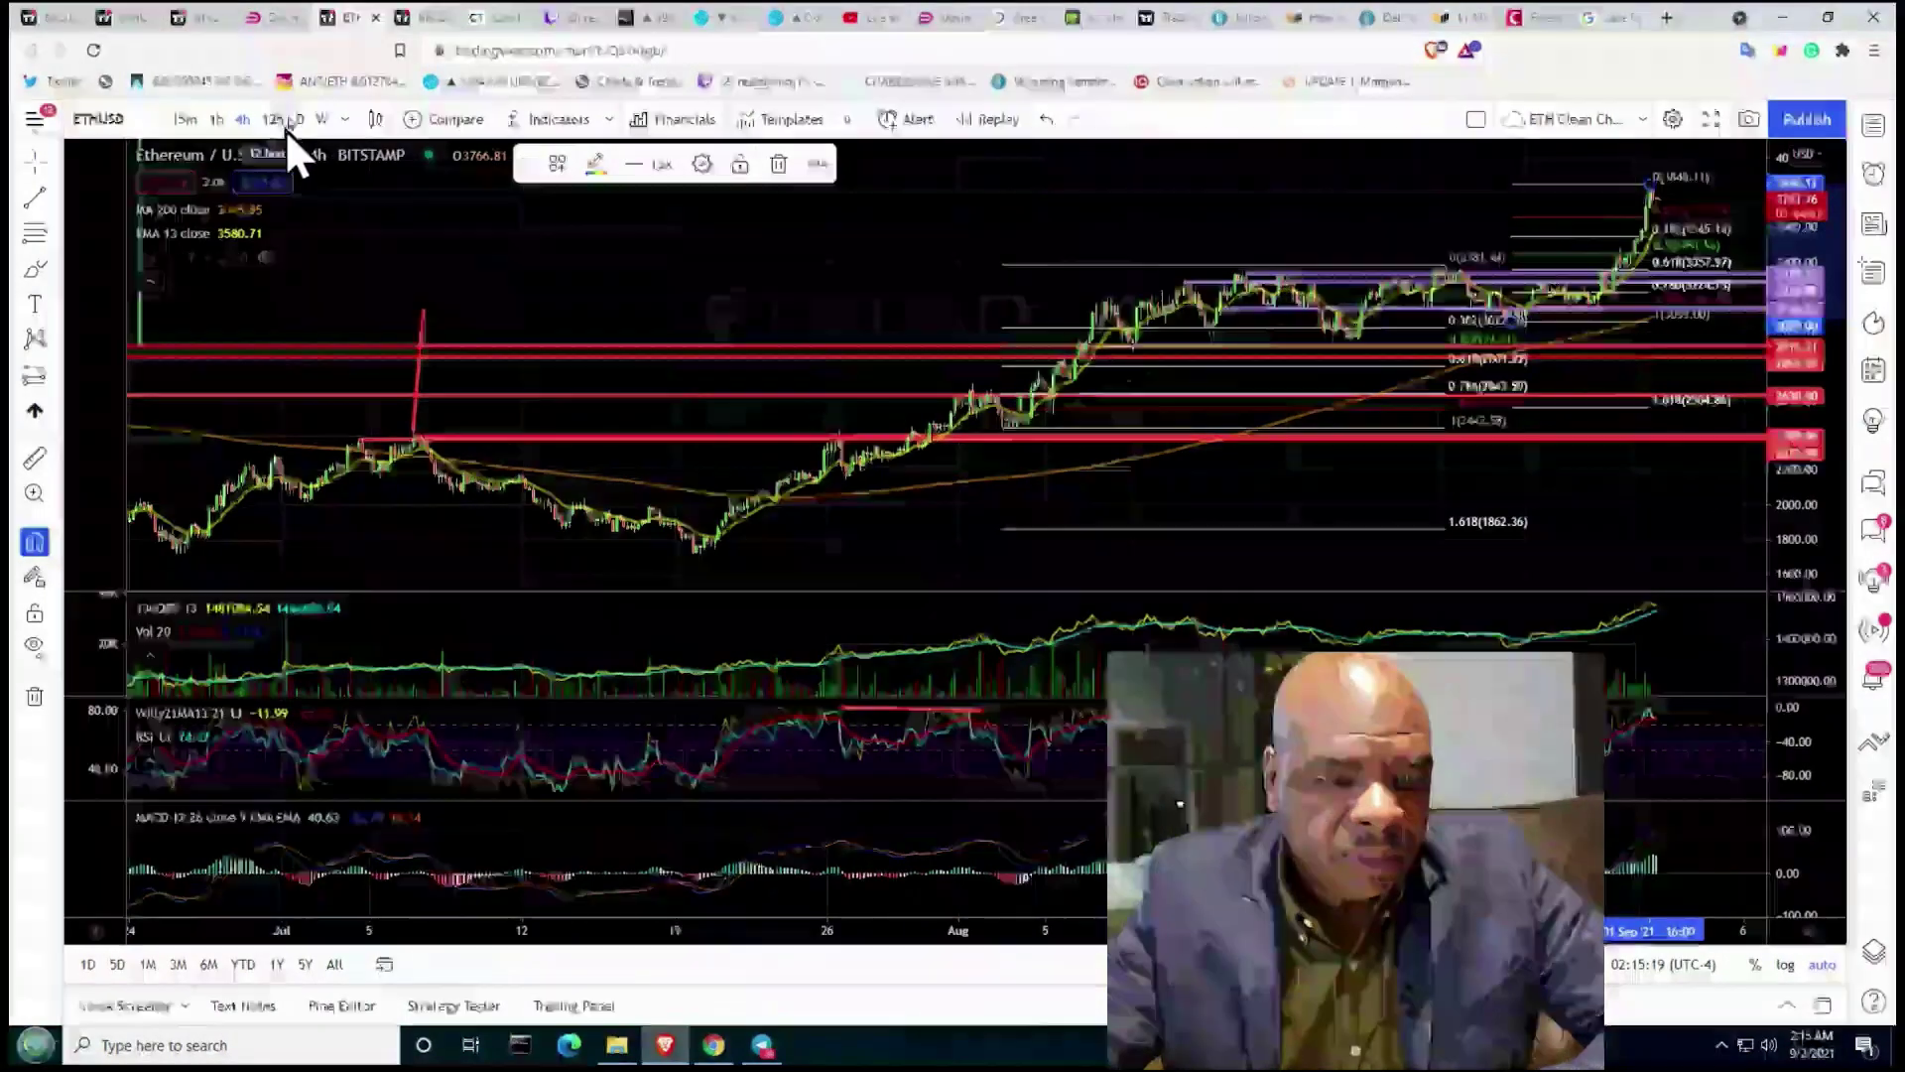
pyautogui.click(137, 22)
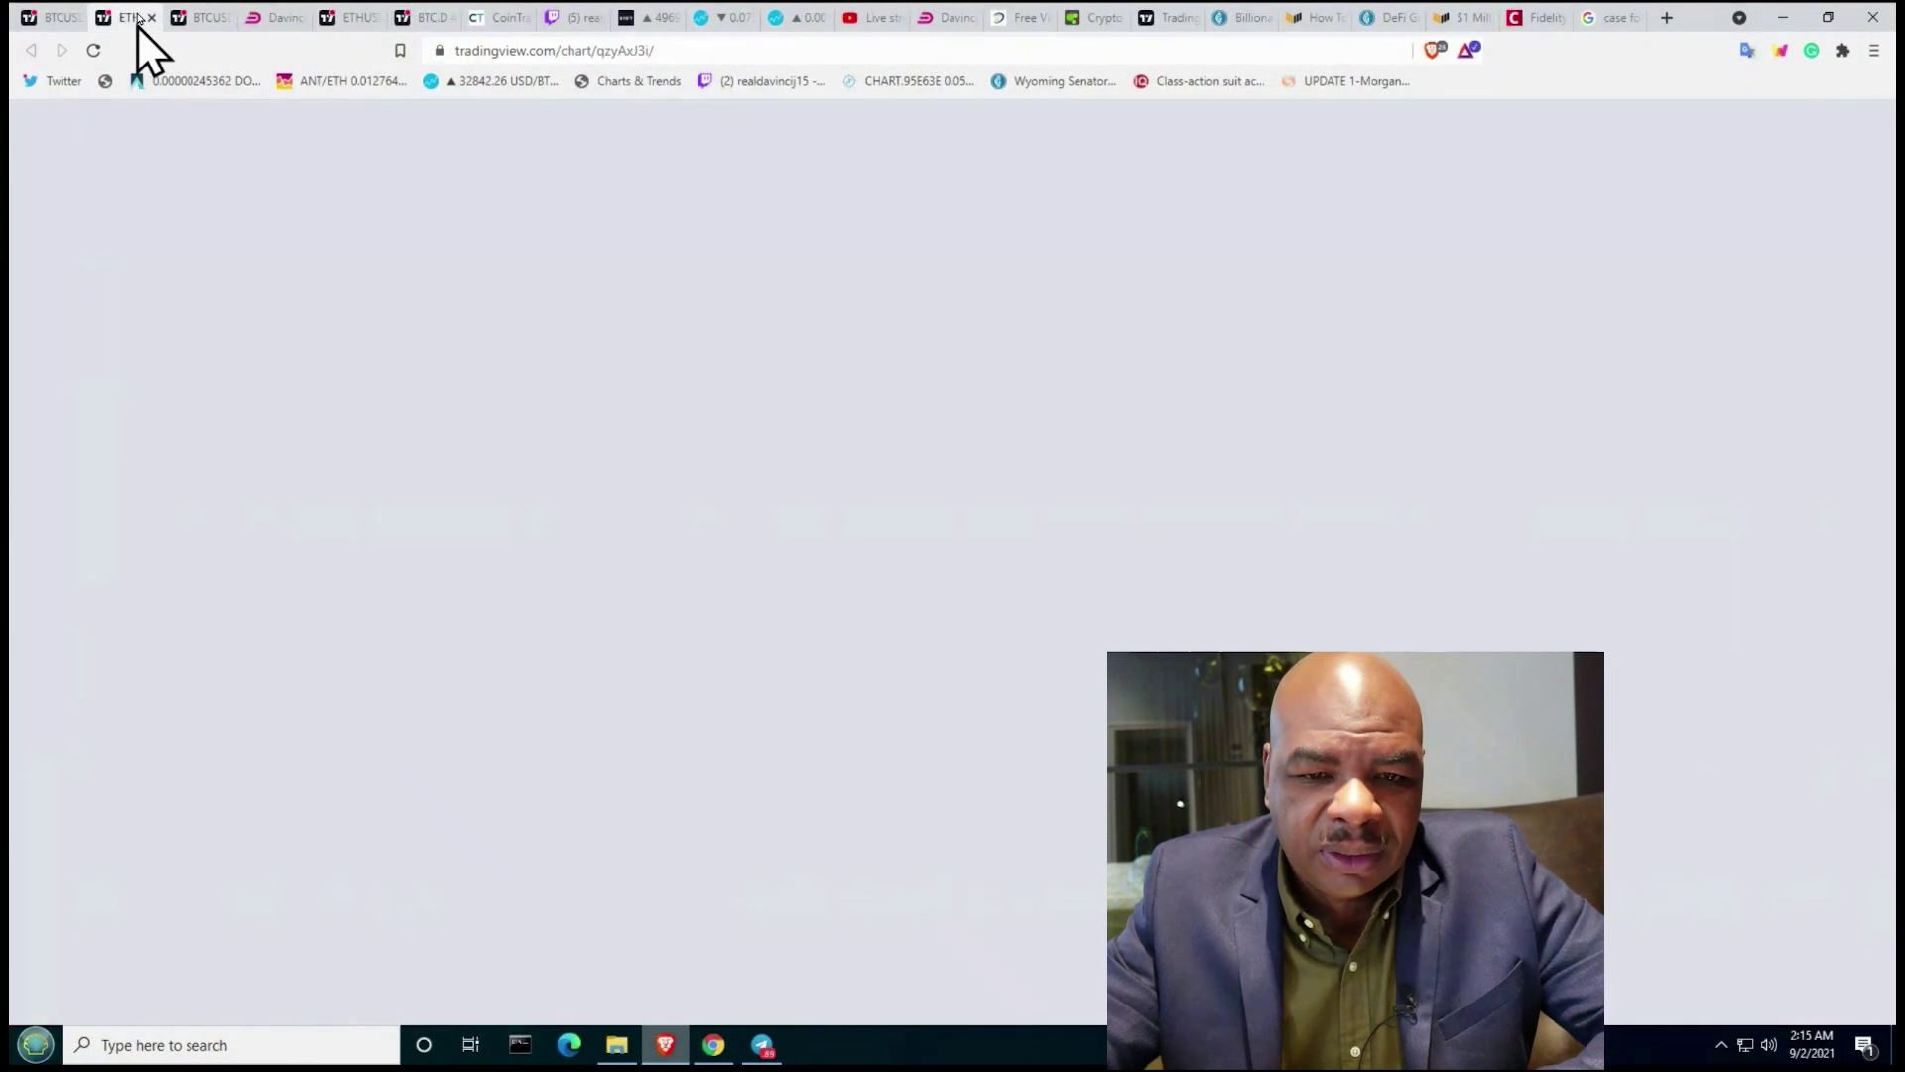
# Step: Zoom out the daily ETHUSD Bybit chart and delete the old Fibonacci retracement near the June–July lows
pyautogui.scroll(-2, 479, 427)
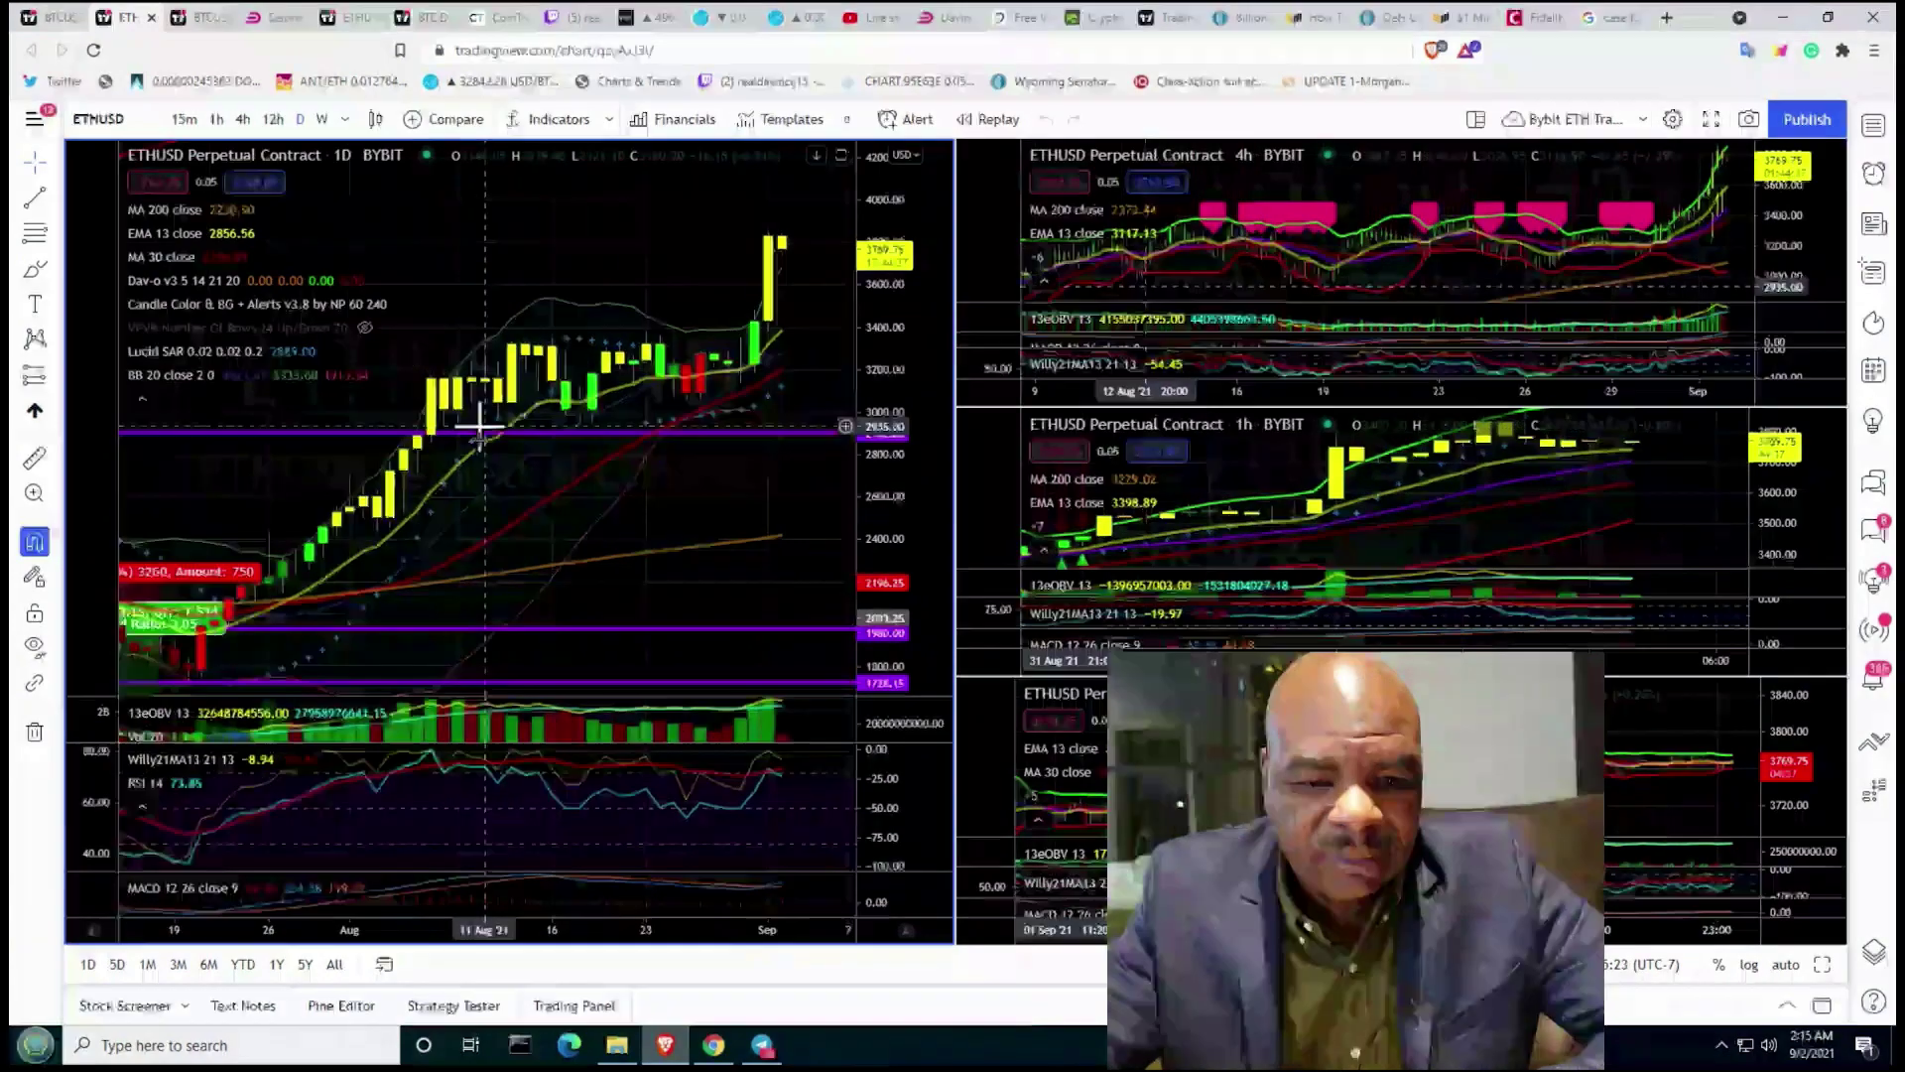
pyautogui.scroll(-2, 479, 427)
pyautogui.scroll(-2, 479, 427)
pyautogui.scroll(2, 478, 427)
pyautogui.scroll(2, 479, 426)
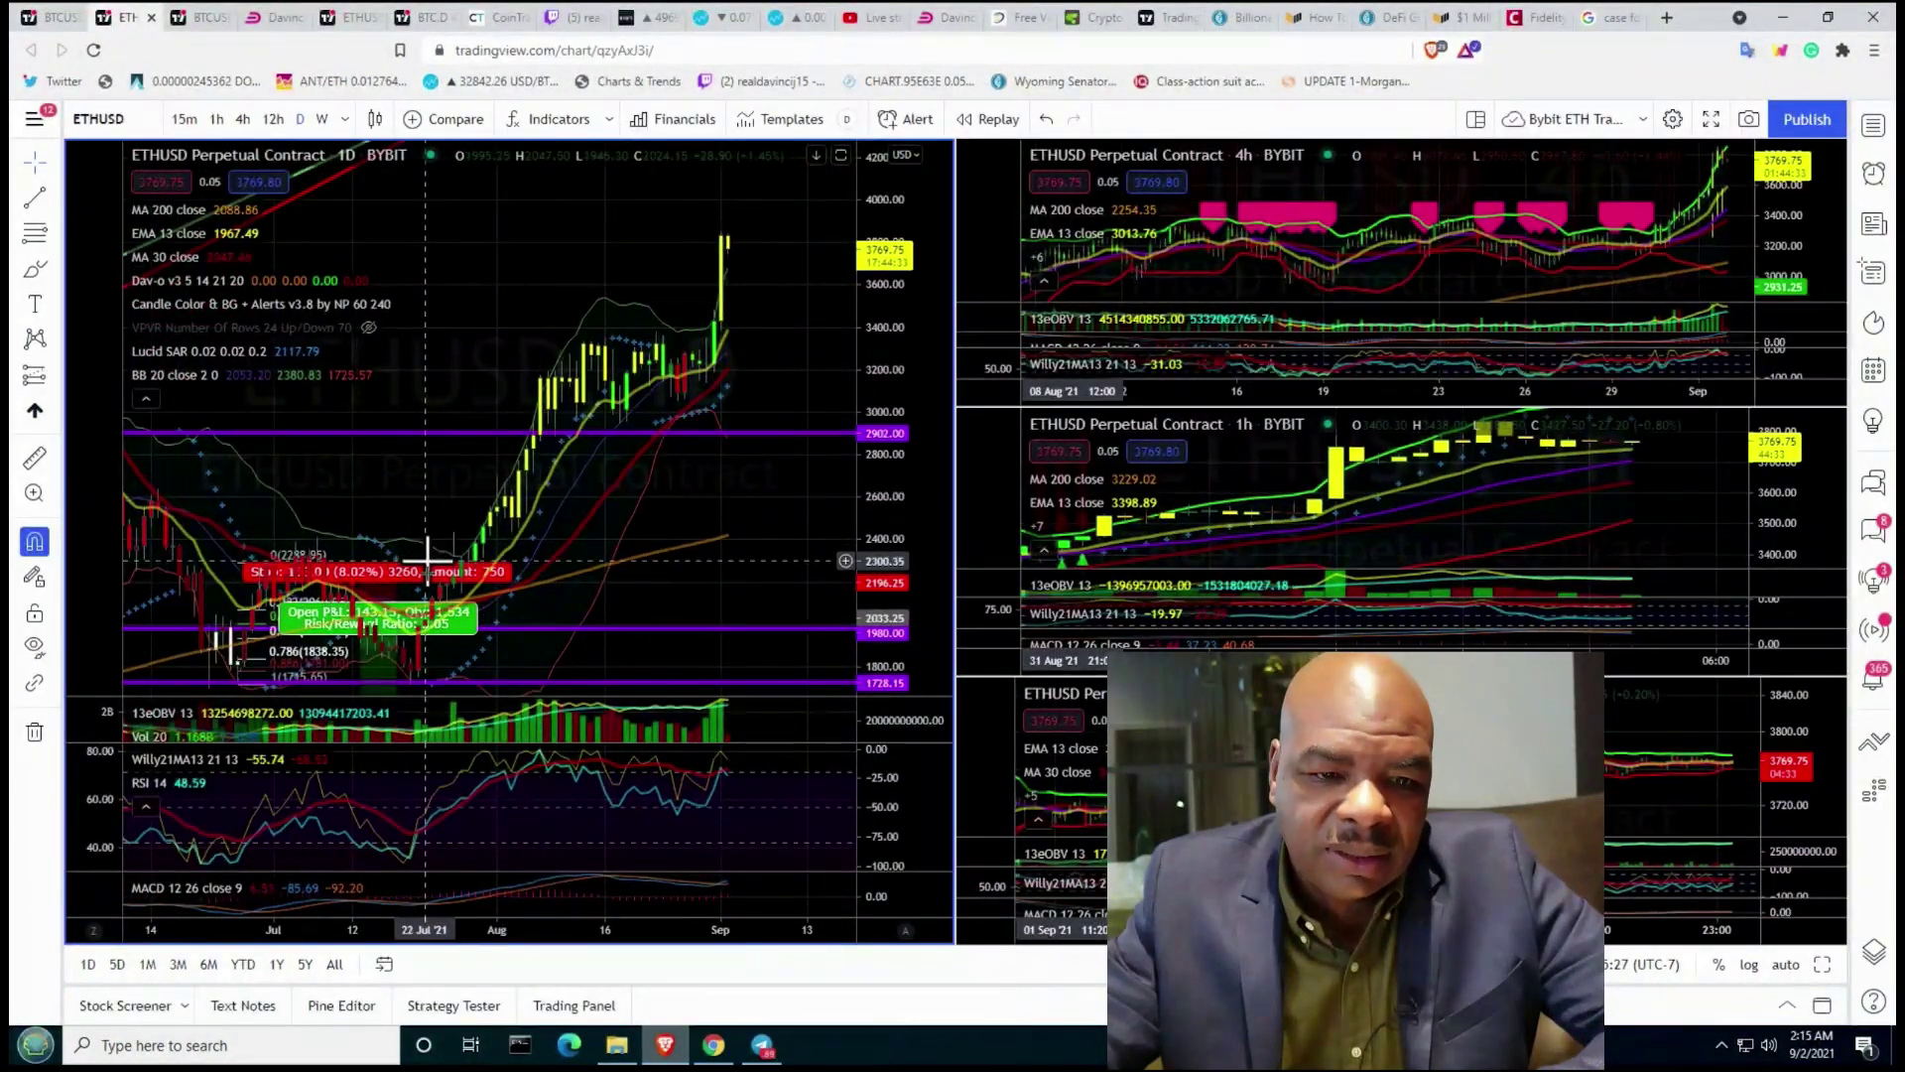
pyautogui.scroll(-2, 430, 562)
pyautogui.scroll(-2, 430, 564)
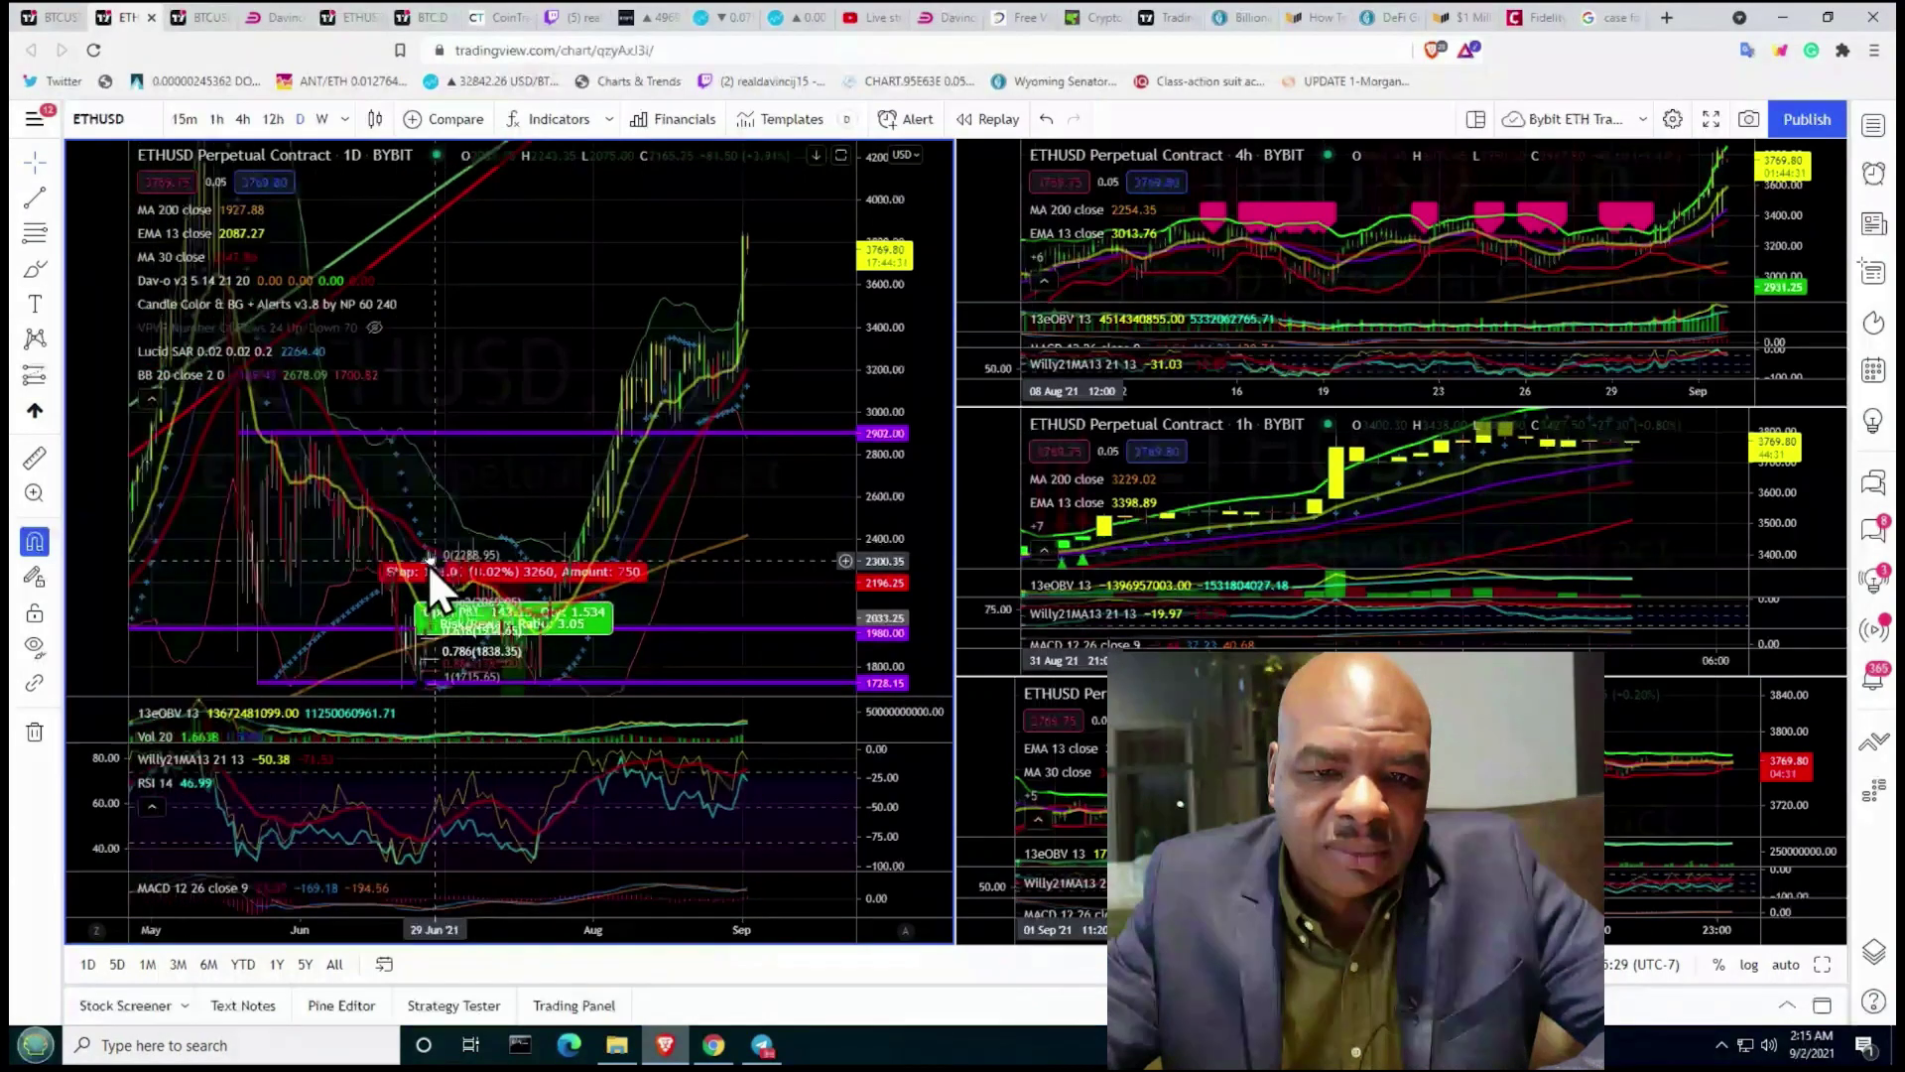
pyautogui.scroll(-2, 429, 563)
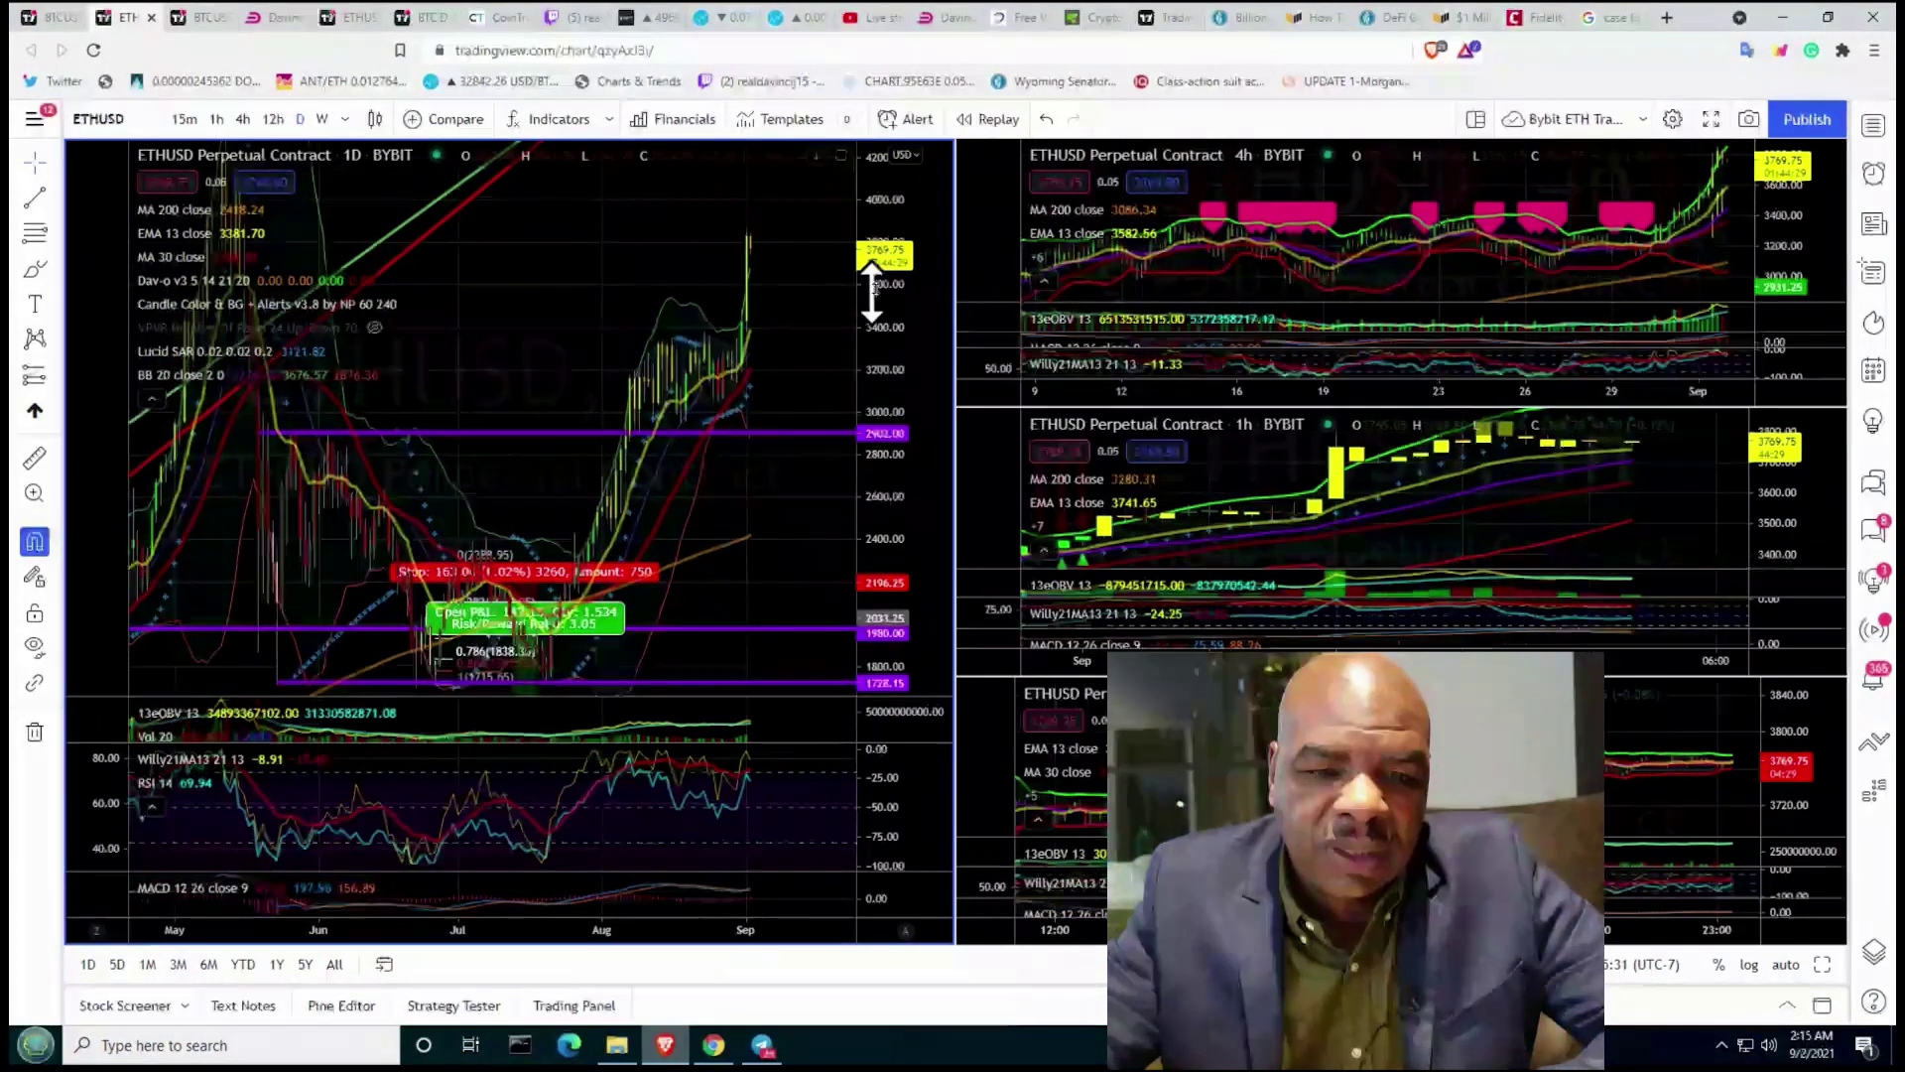
pyautogui.moveTo(894, 283); pyautogui.dragTo(881, 496)
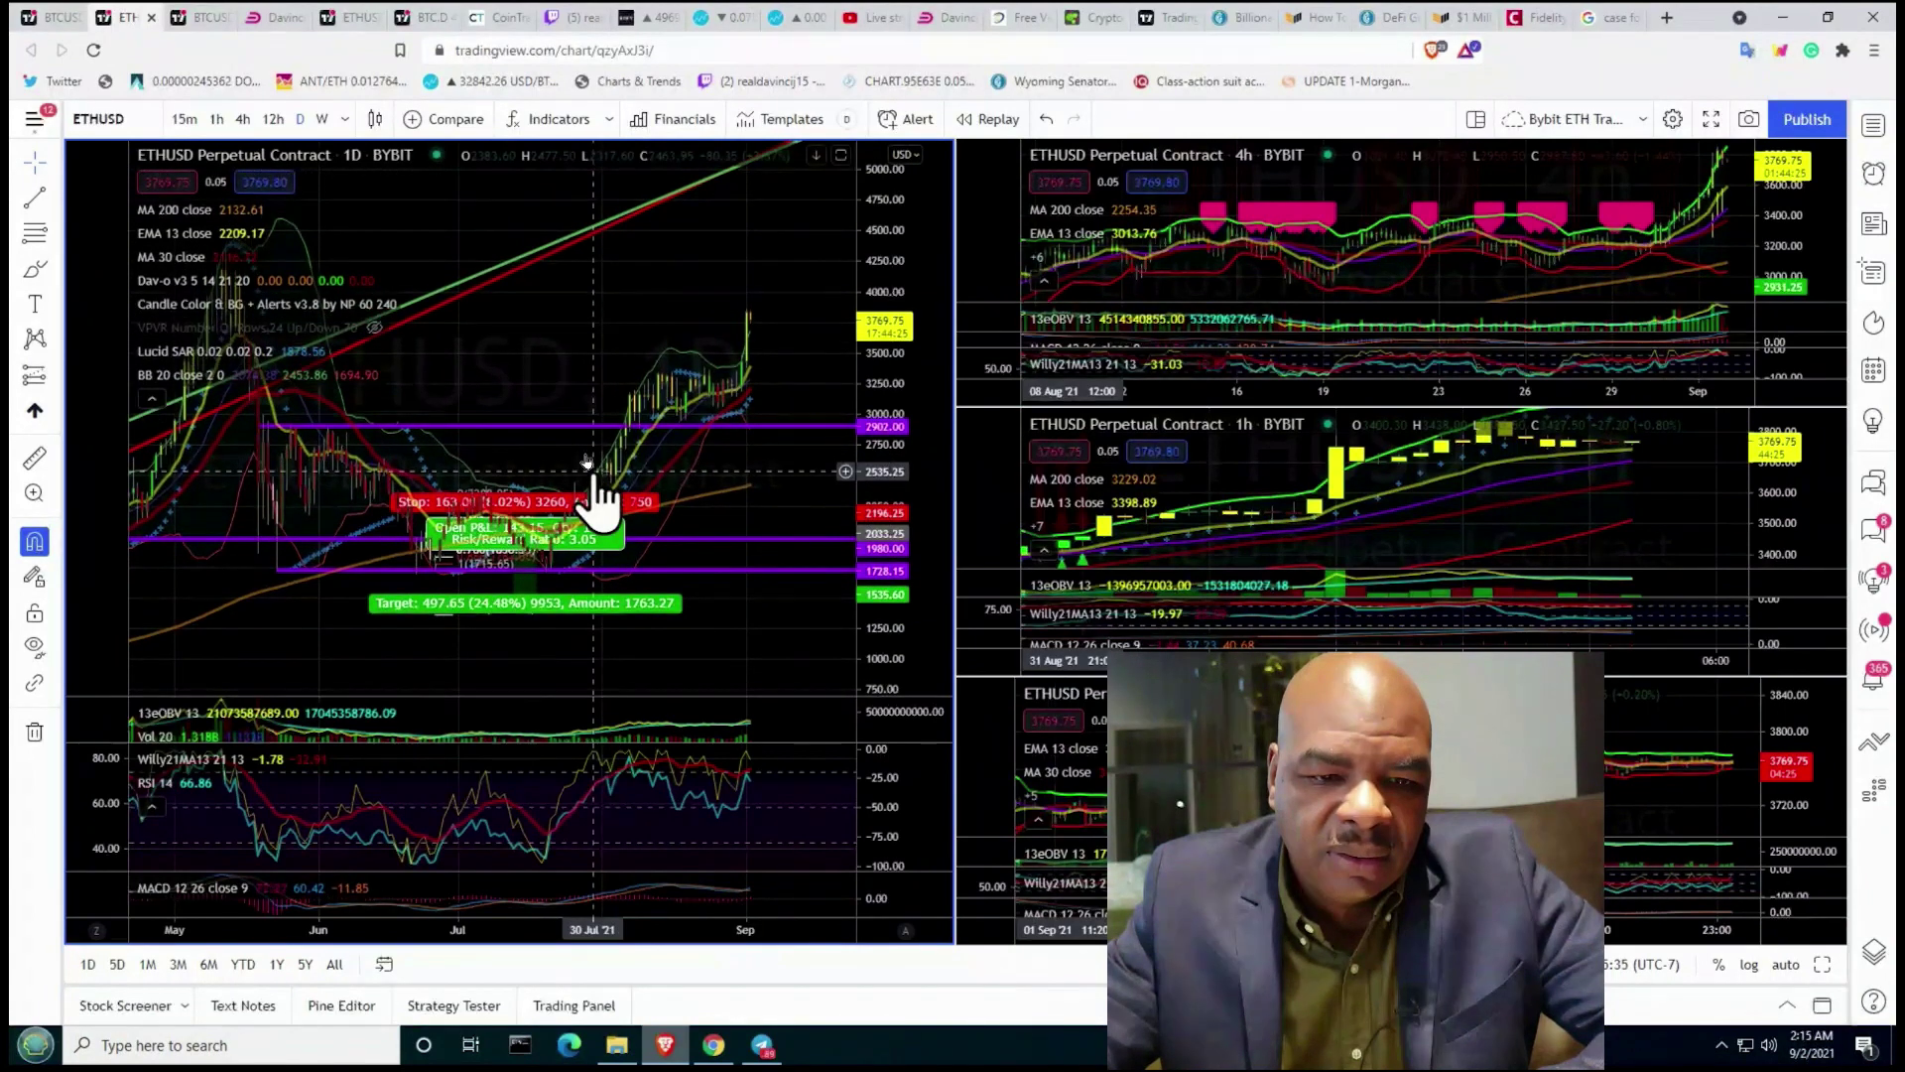
pyautogui.click(524, 511)
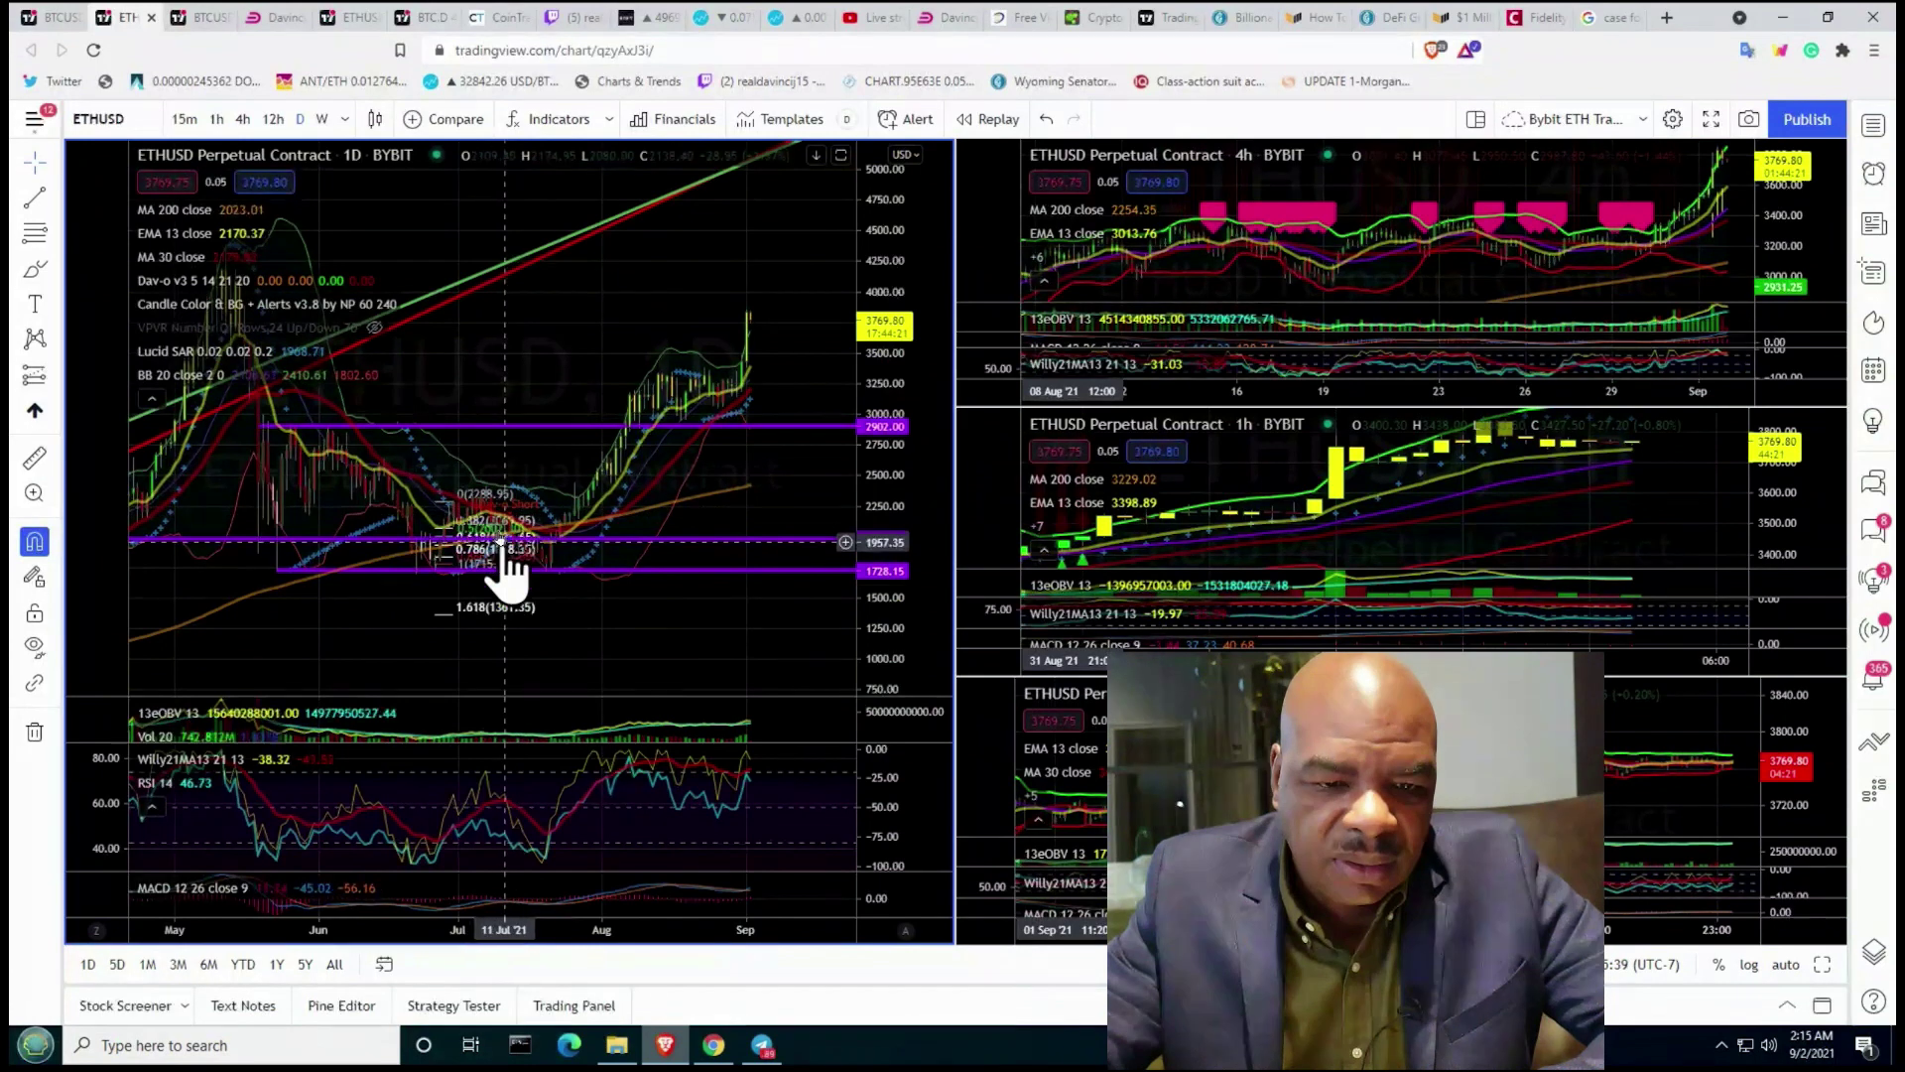
pyautogui.click(454, 526)
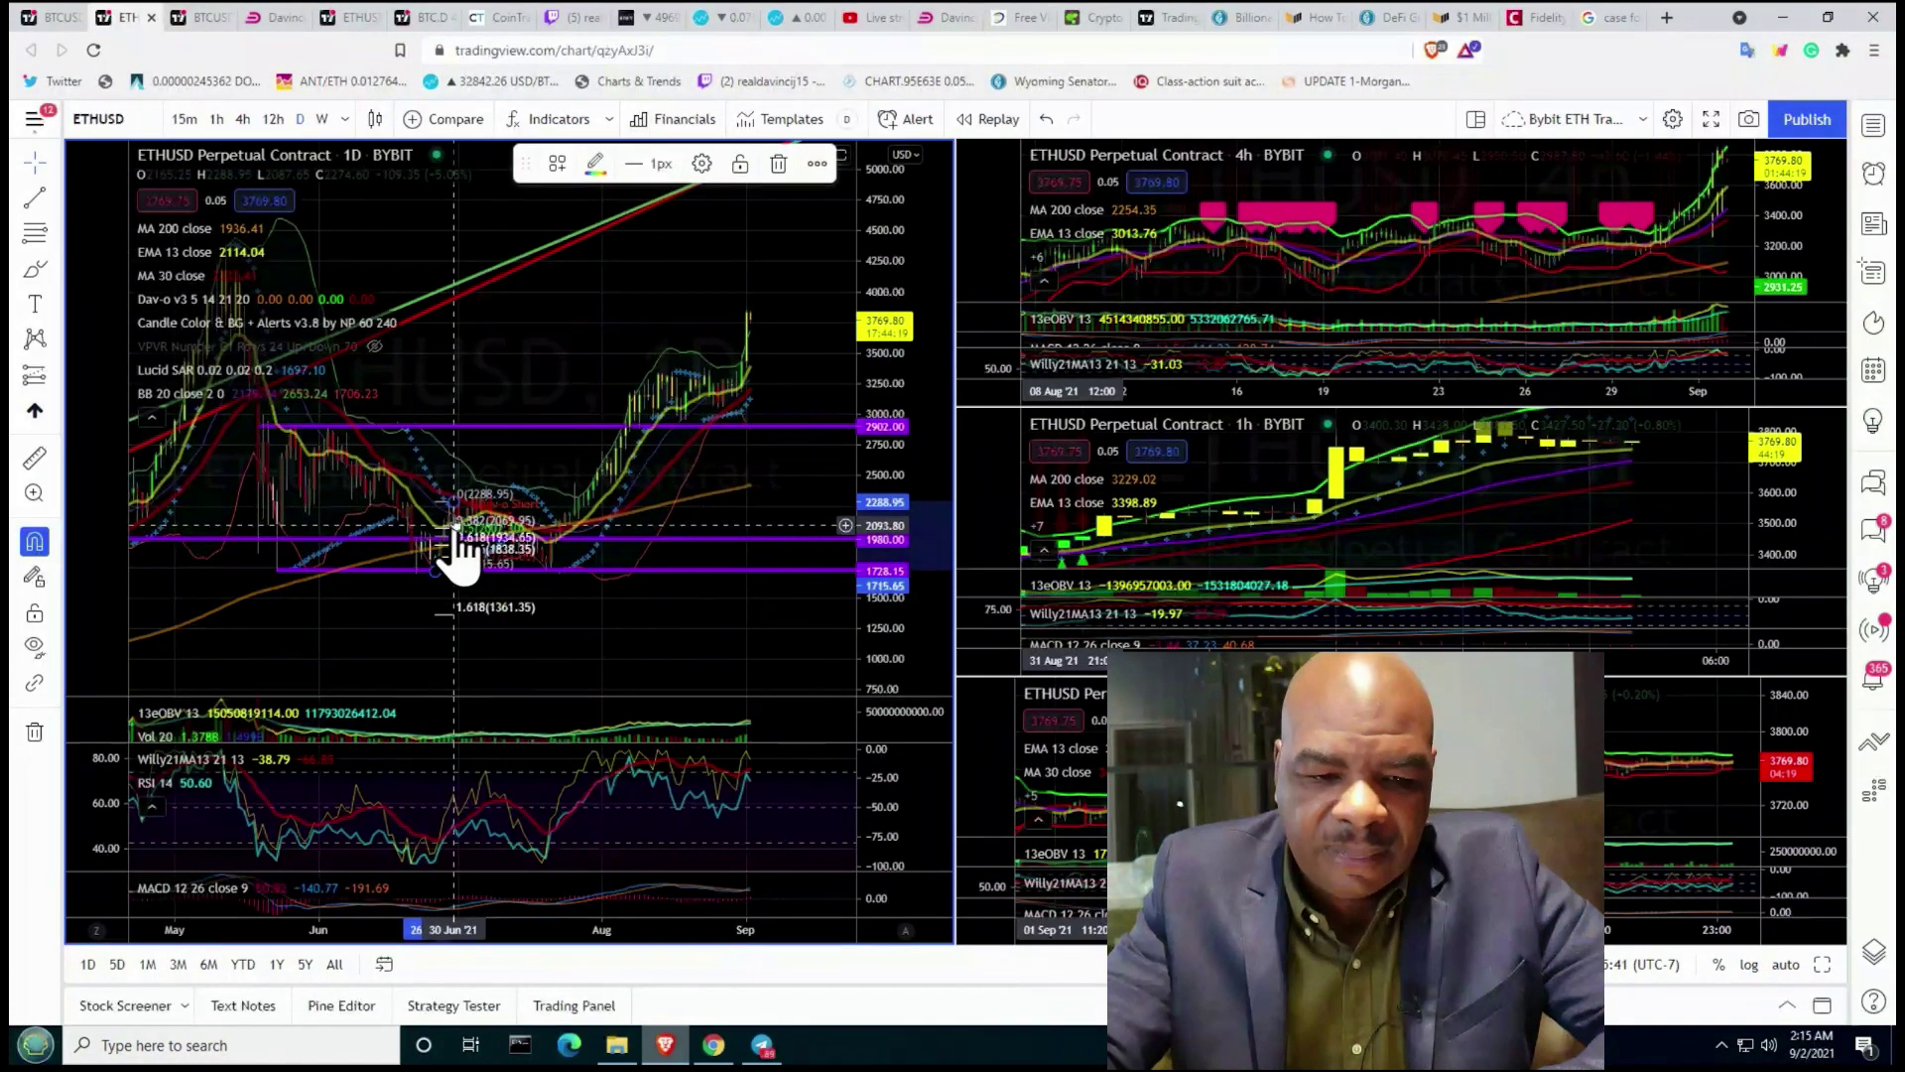
pyautogui.press('Delete')
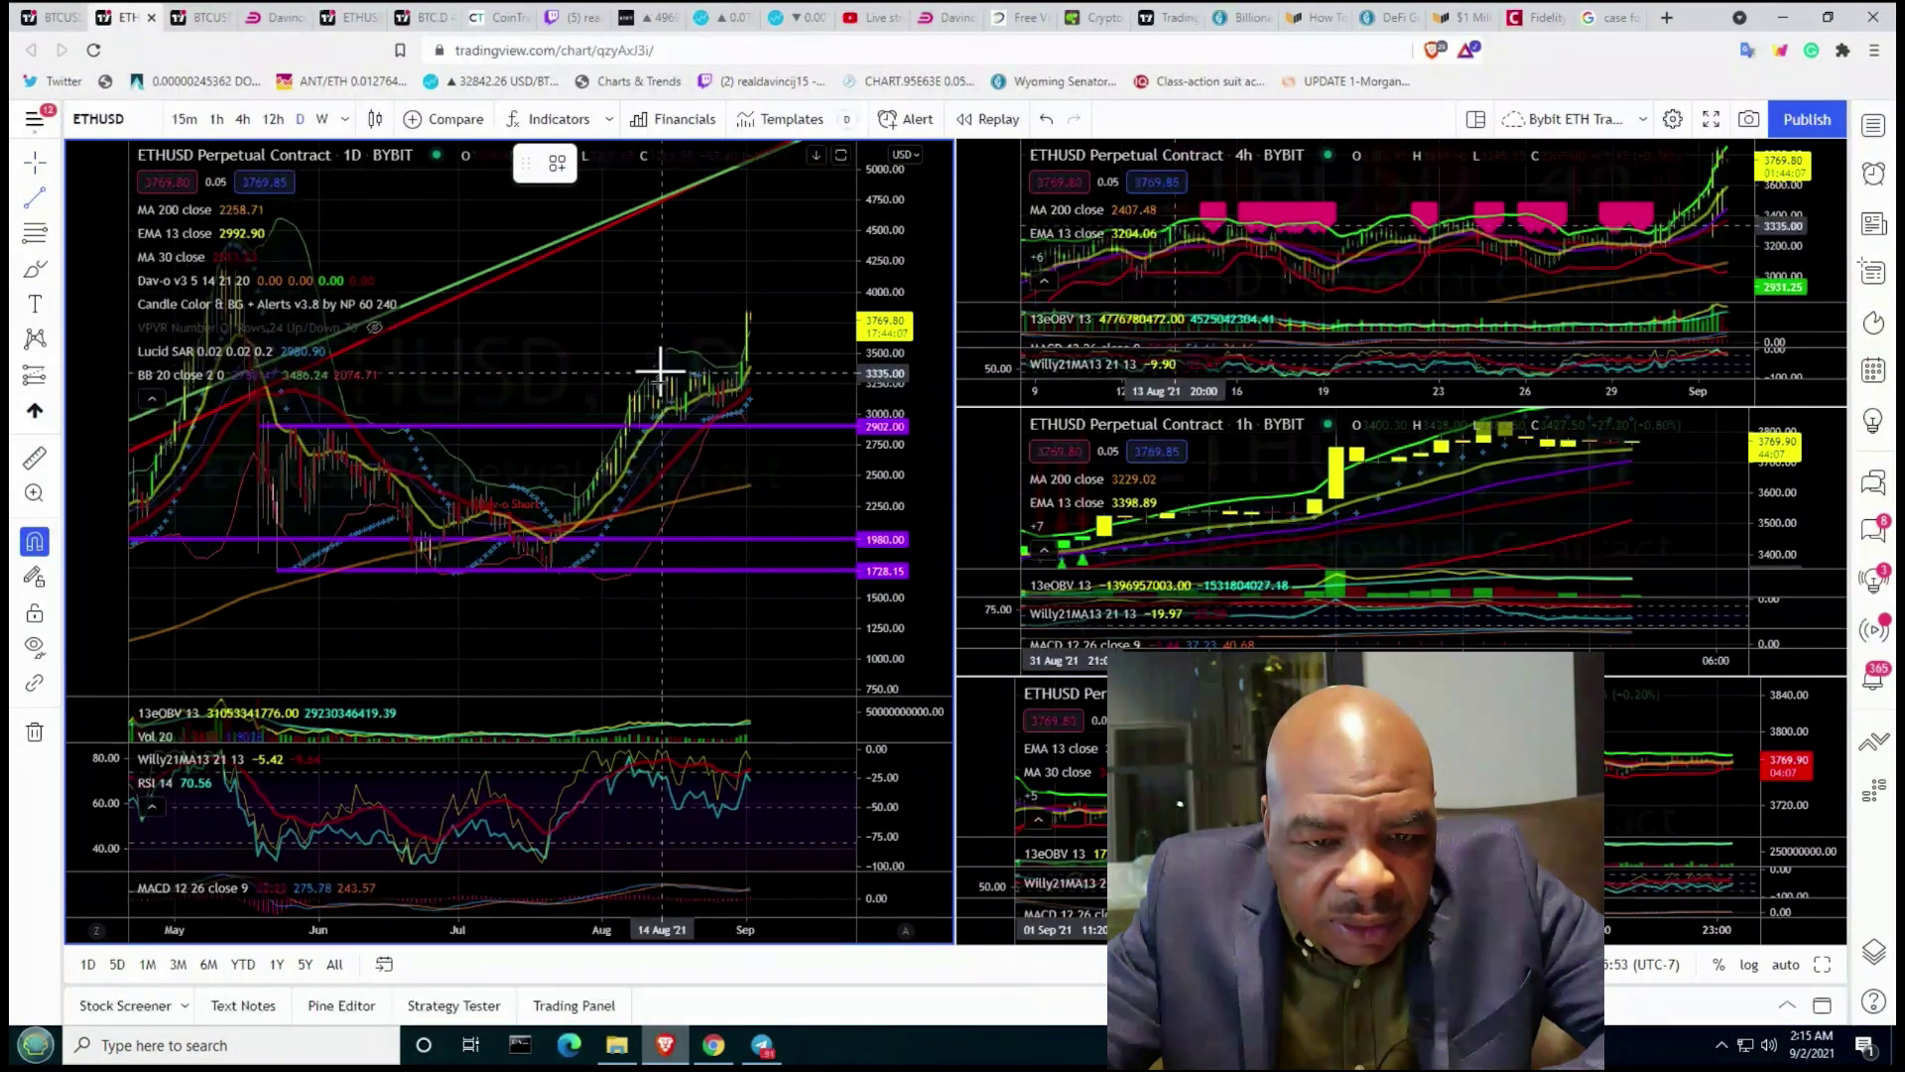
# Step: Draw a green trend line from the mid-July low rising to about 4603 in mid-September
pyautogui.moveTo(667, 395)
pyautogui.mouseDown()
pyautogui.moveTo(525, 585)
pyautogui.moveTo(545, 599)
pyautogui.mouseUp()
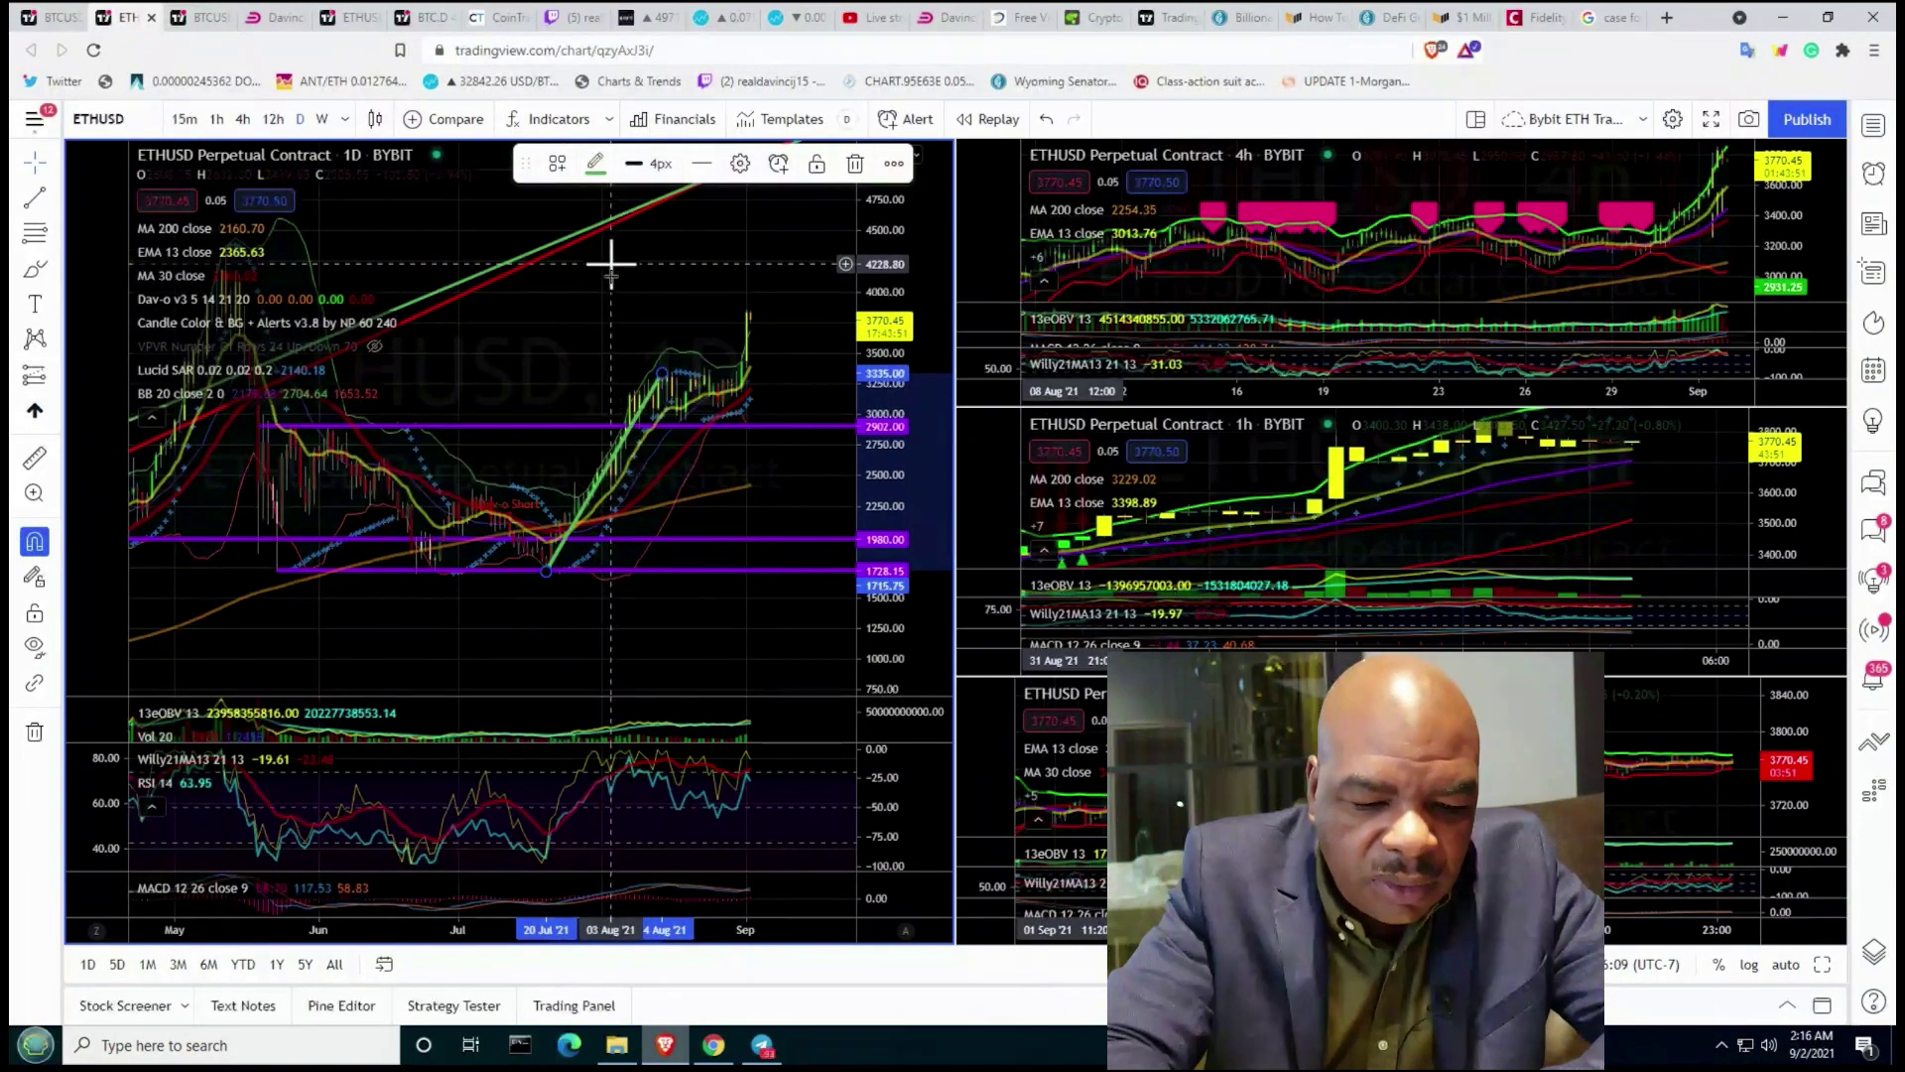
pyautogui.press('Up')
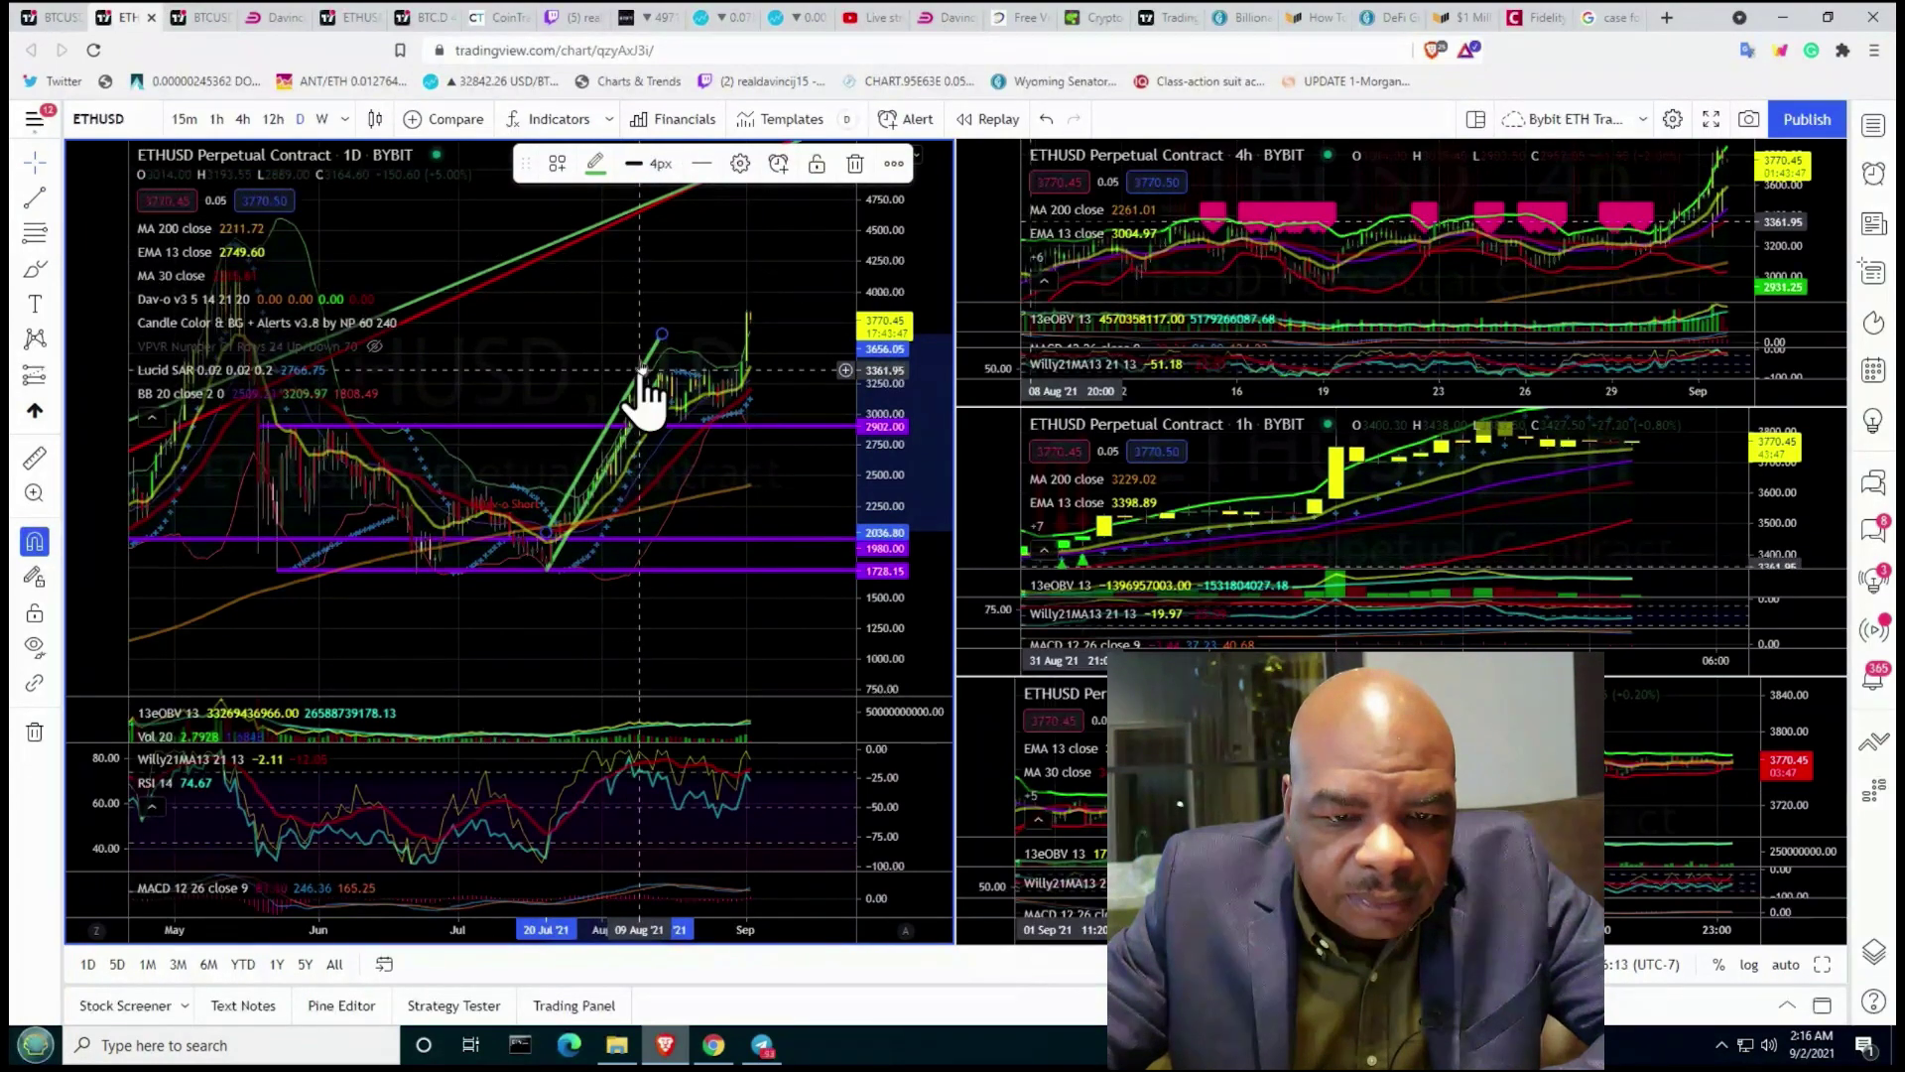
pyautogui.moveTo(645, 392); pyautogui.dragTo(776, 266)
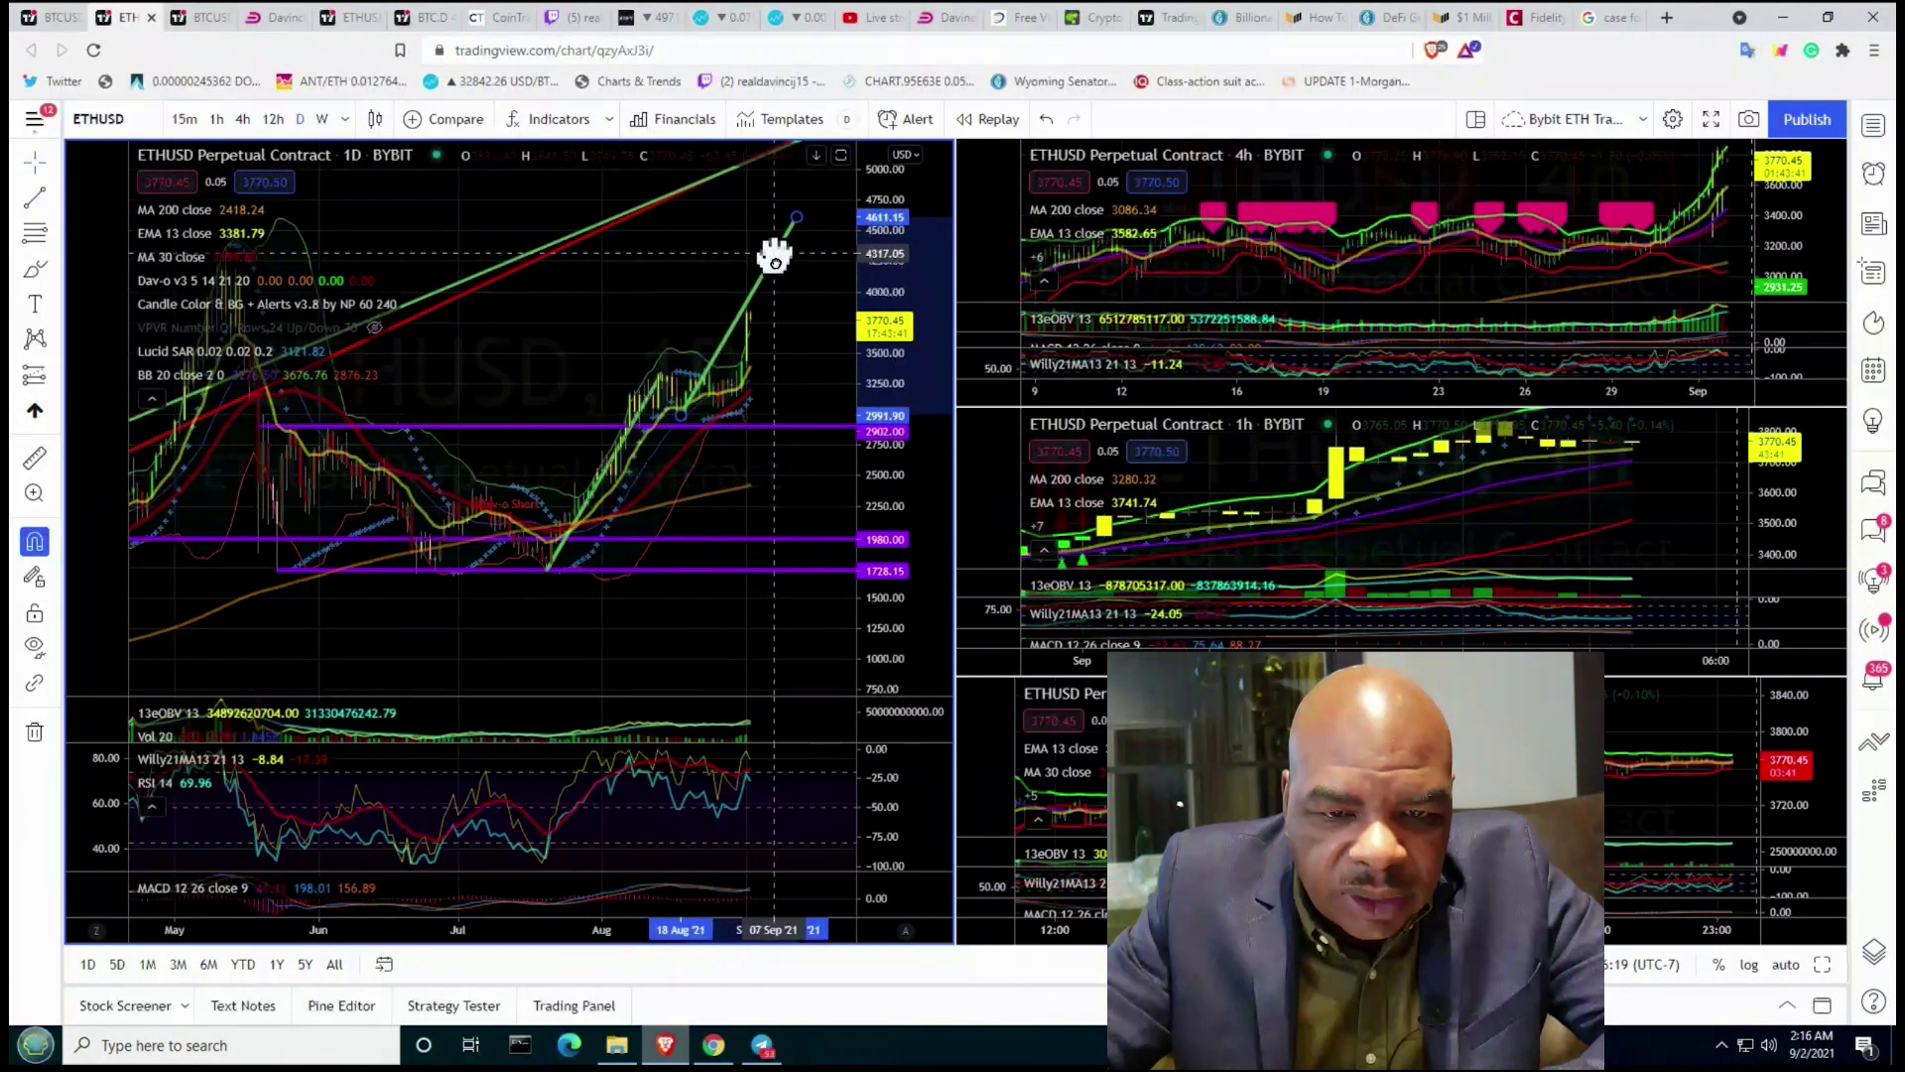
pyautogui.moveTo(776, 262); pyautogui.dragTo(776, 260)
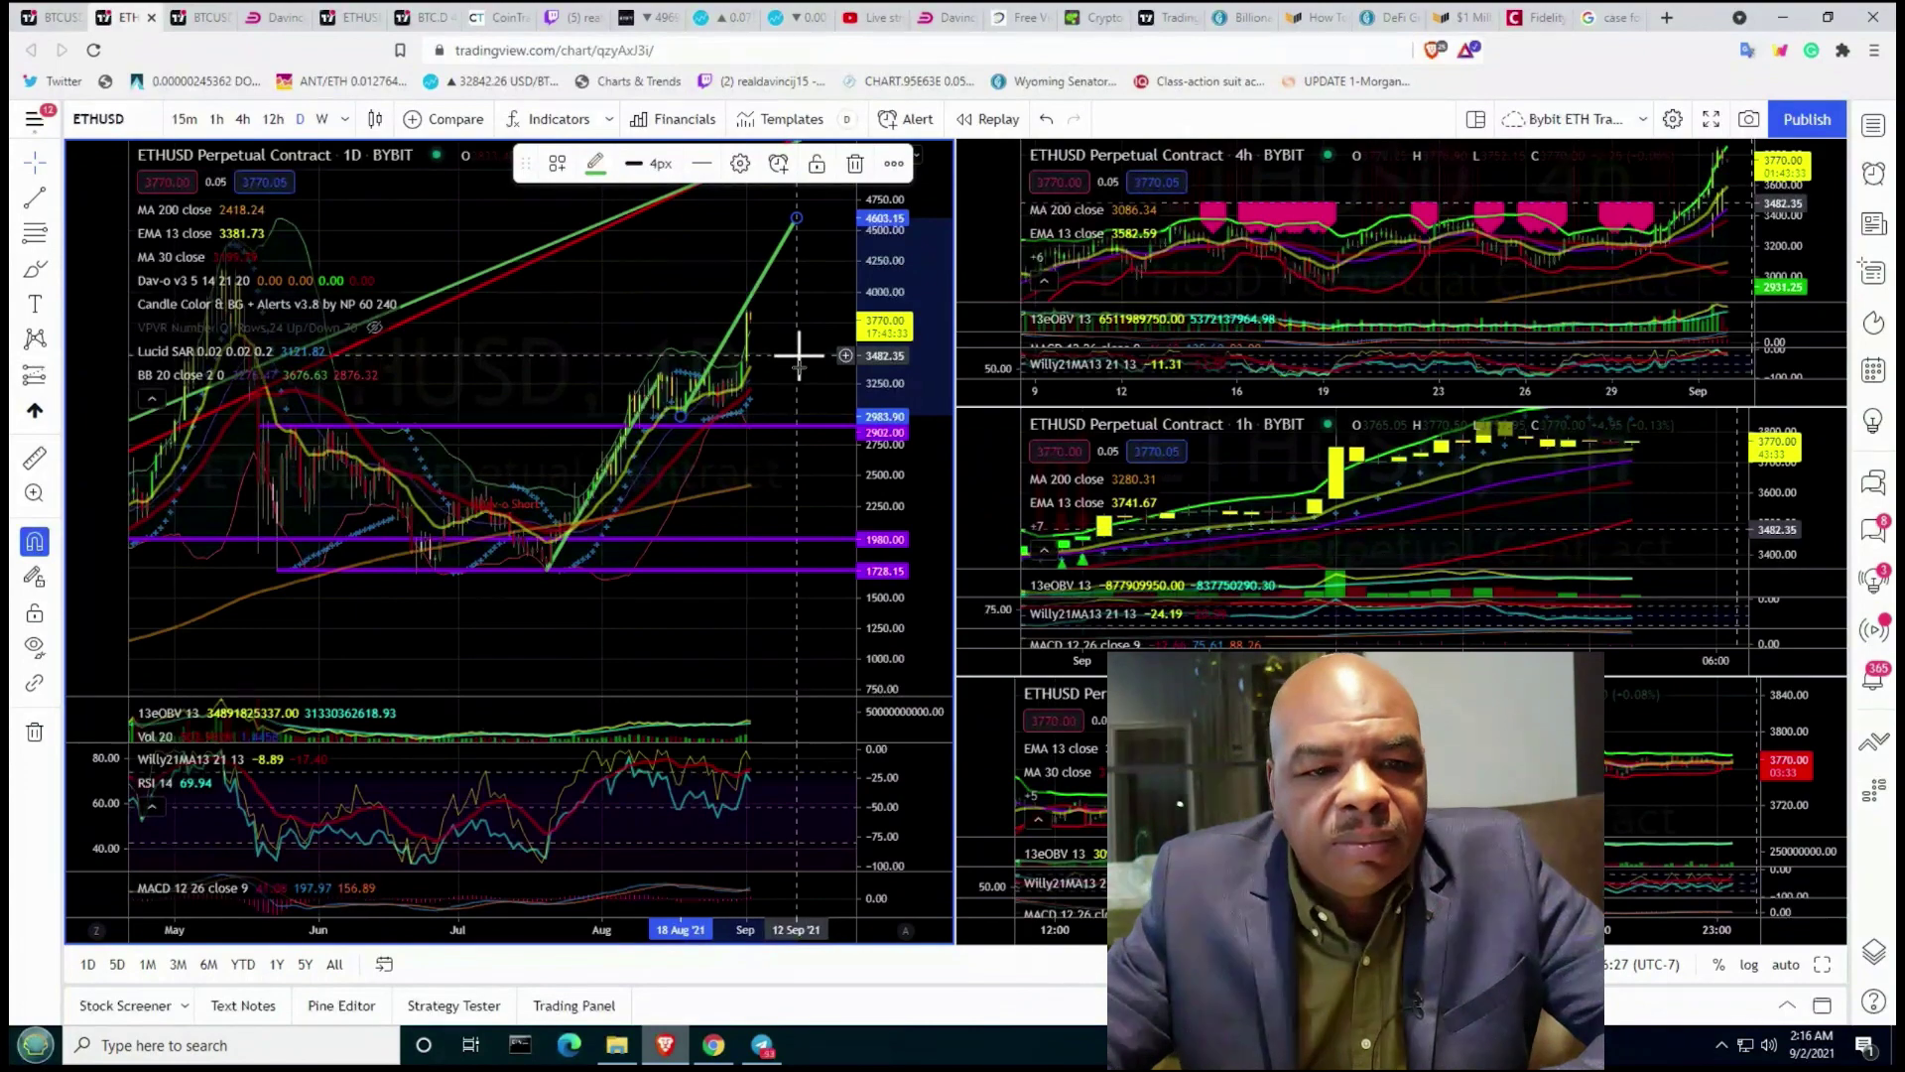
pyautogui.scroll(-1, 799, 354)
# Step: Zoom out the daily ETHUSD chart, compress its price scale to 0–5600, and pan to show 2021 through September
pyautogui.scroll(-1, 799, 354)
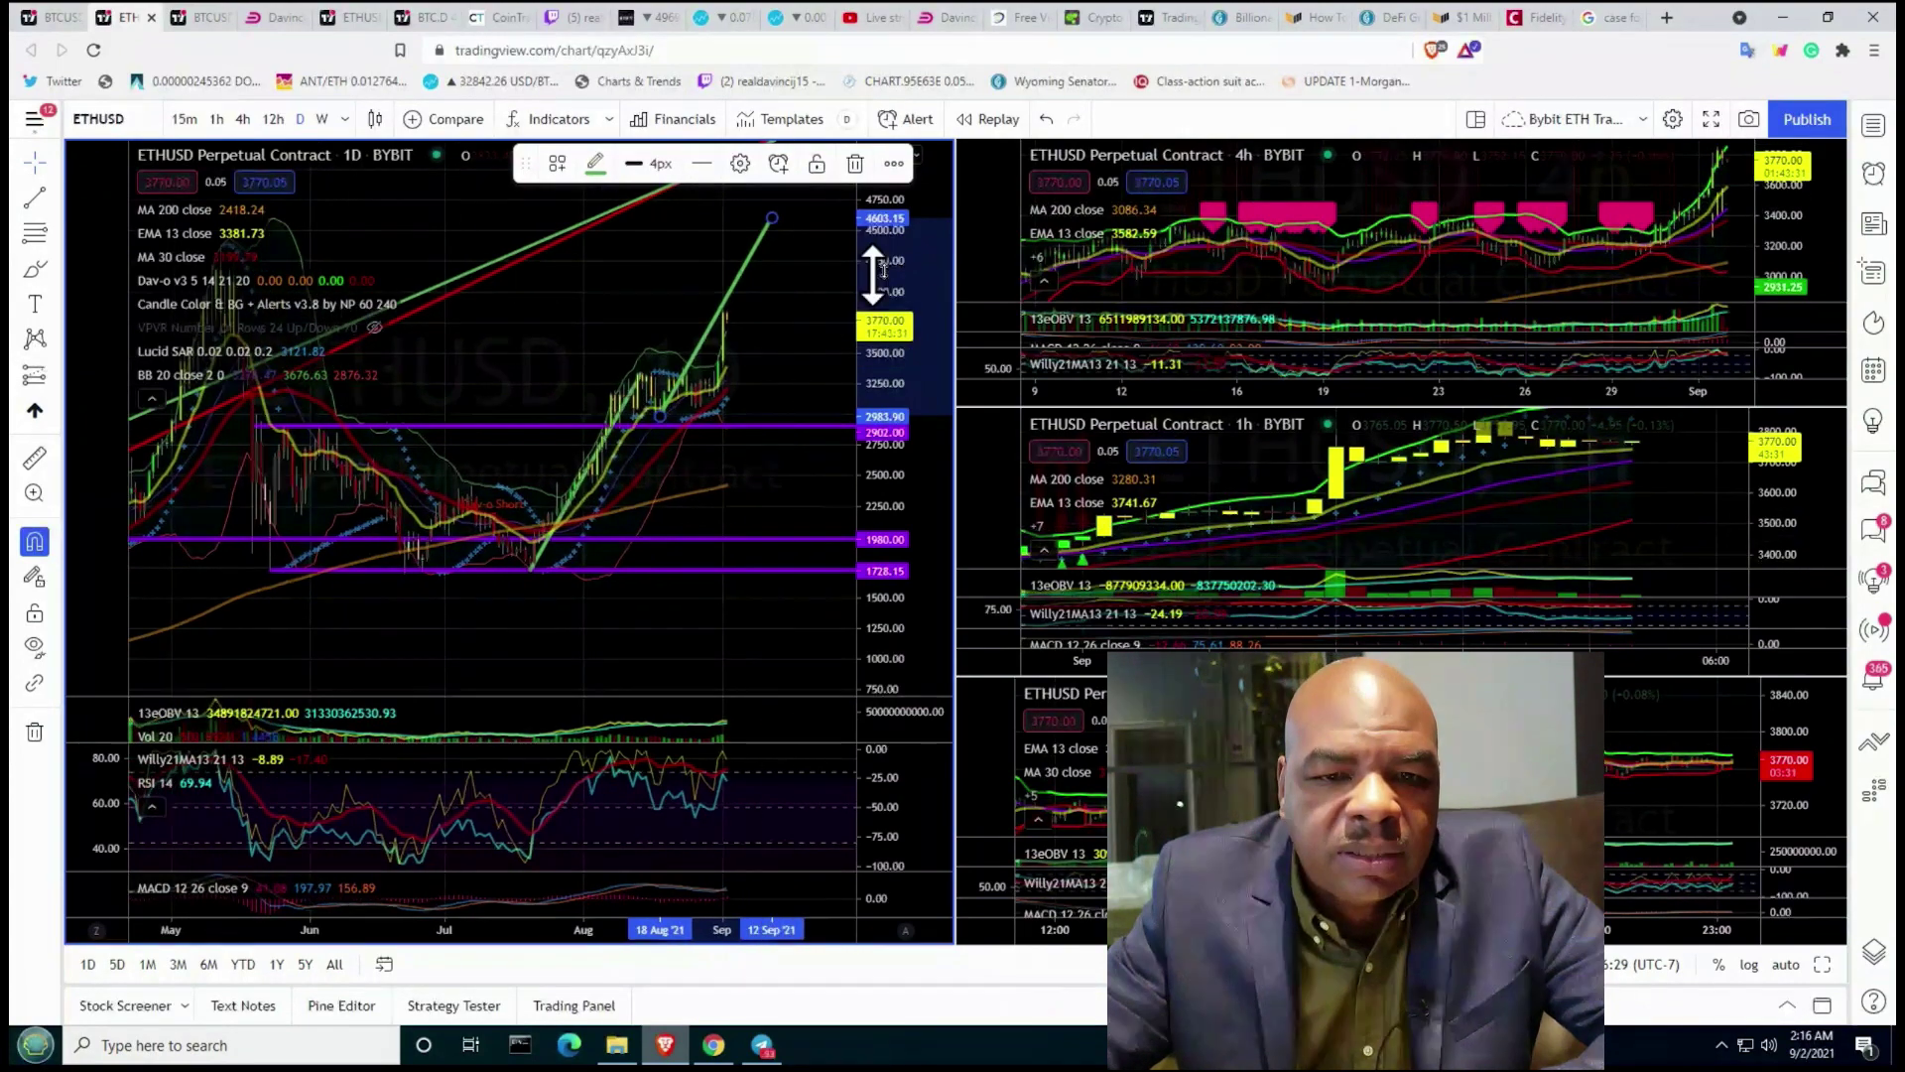
pyautogui.moveTo(888, 260); pyautogui.dragTo(886, 417)
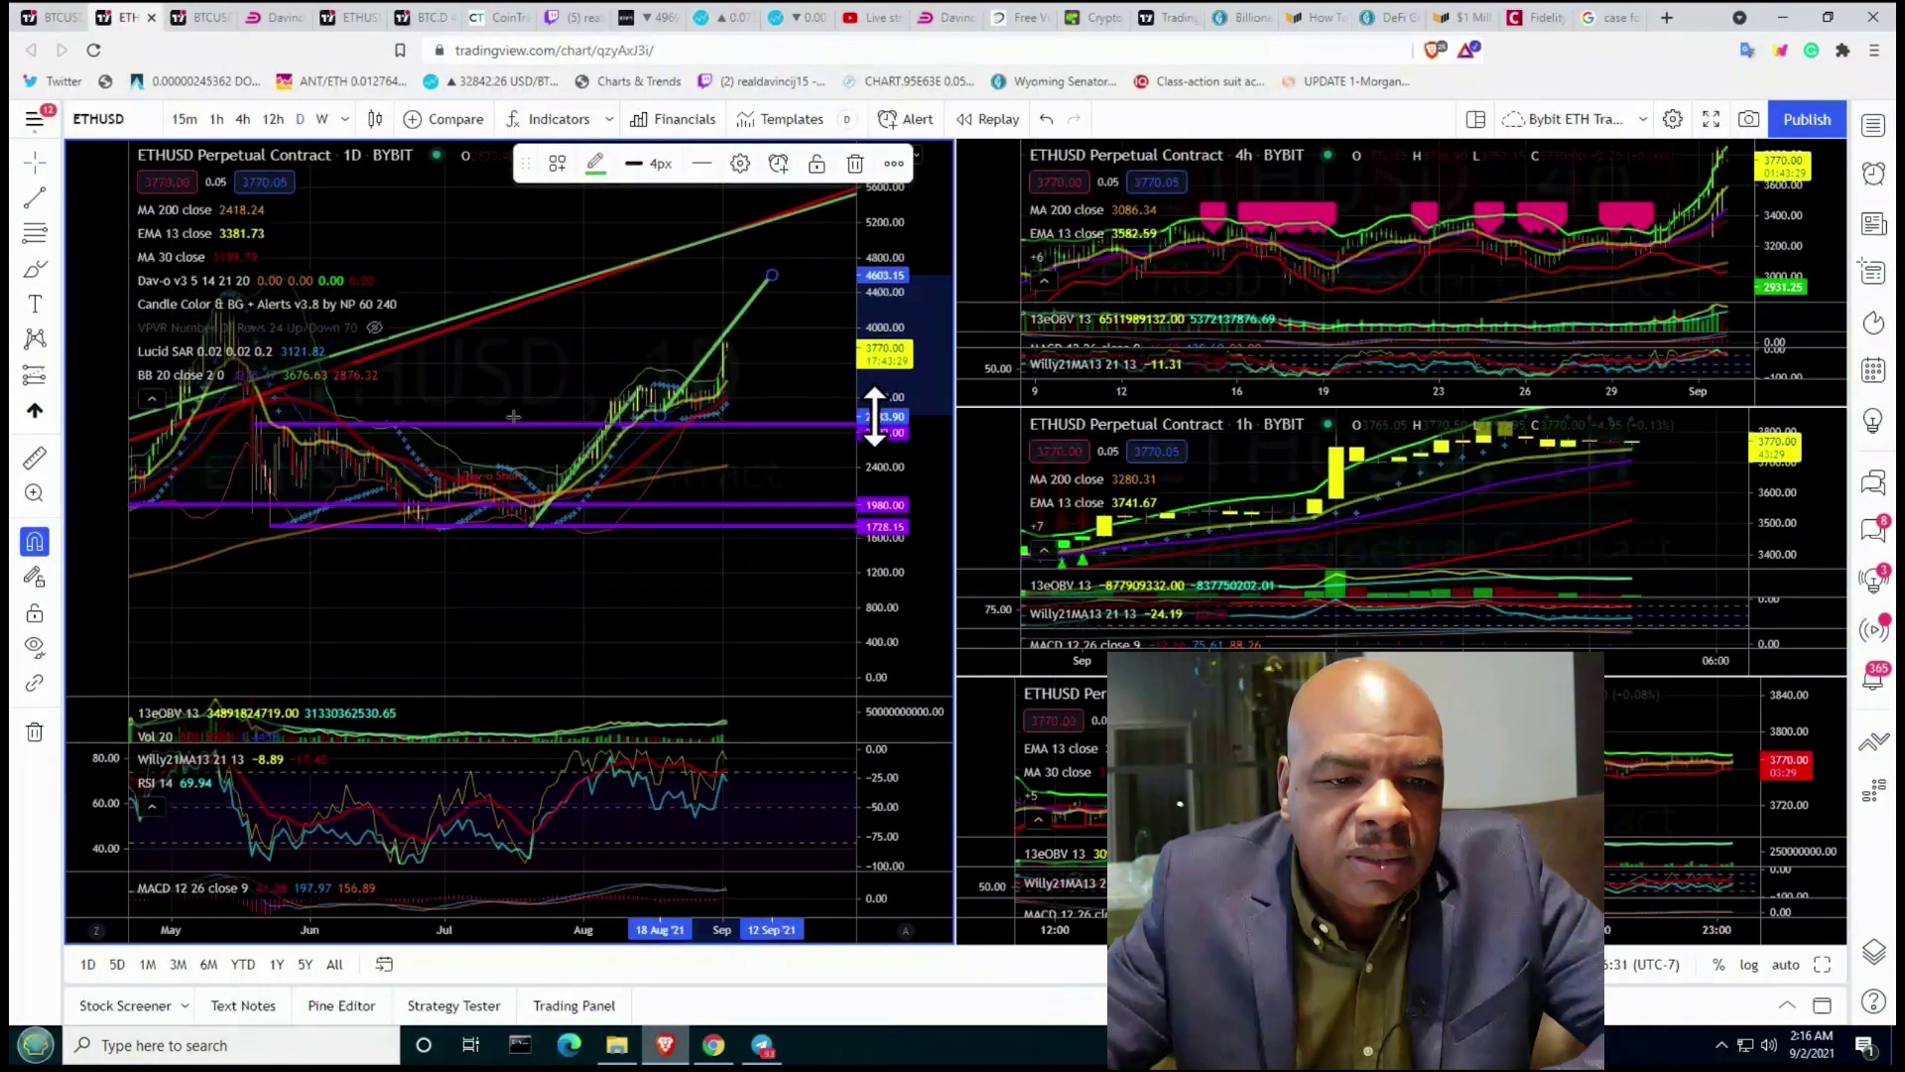
pyautogui.scroll(-4, 513, 404)
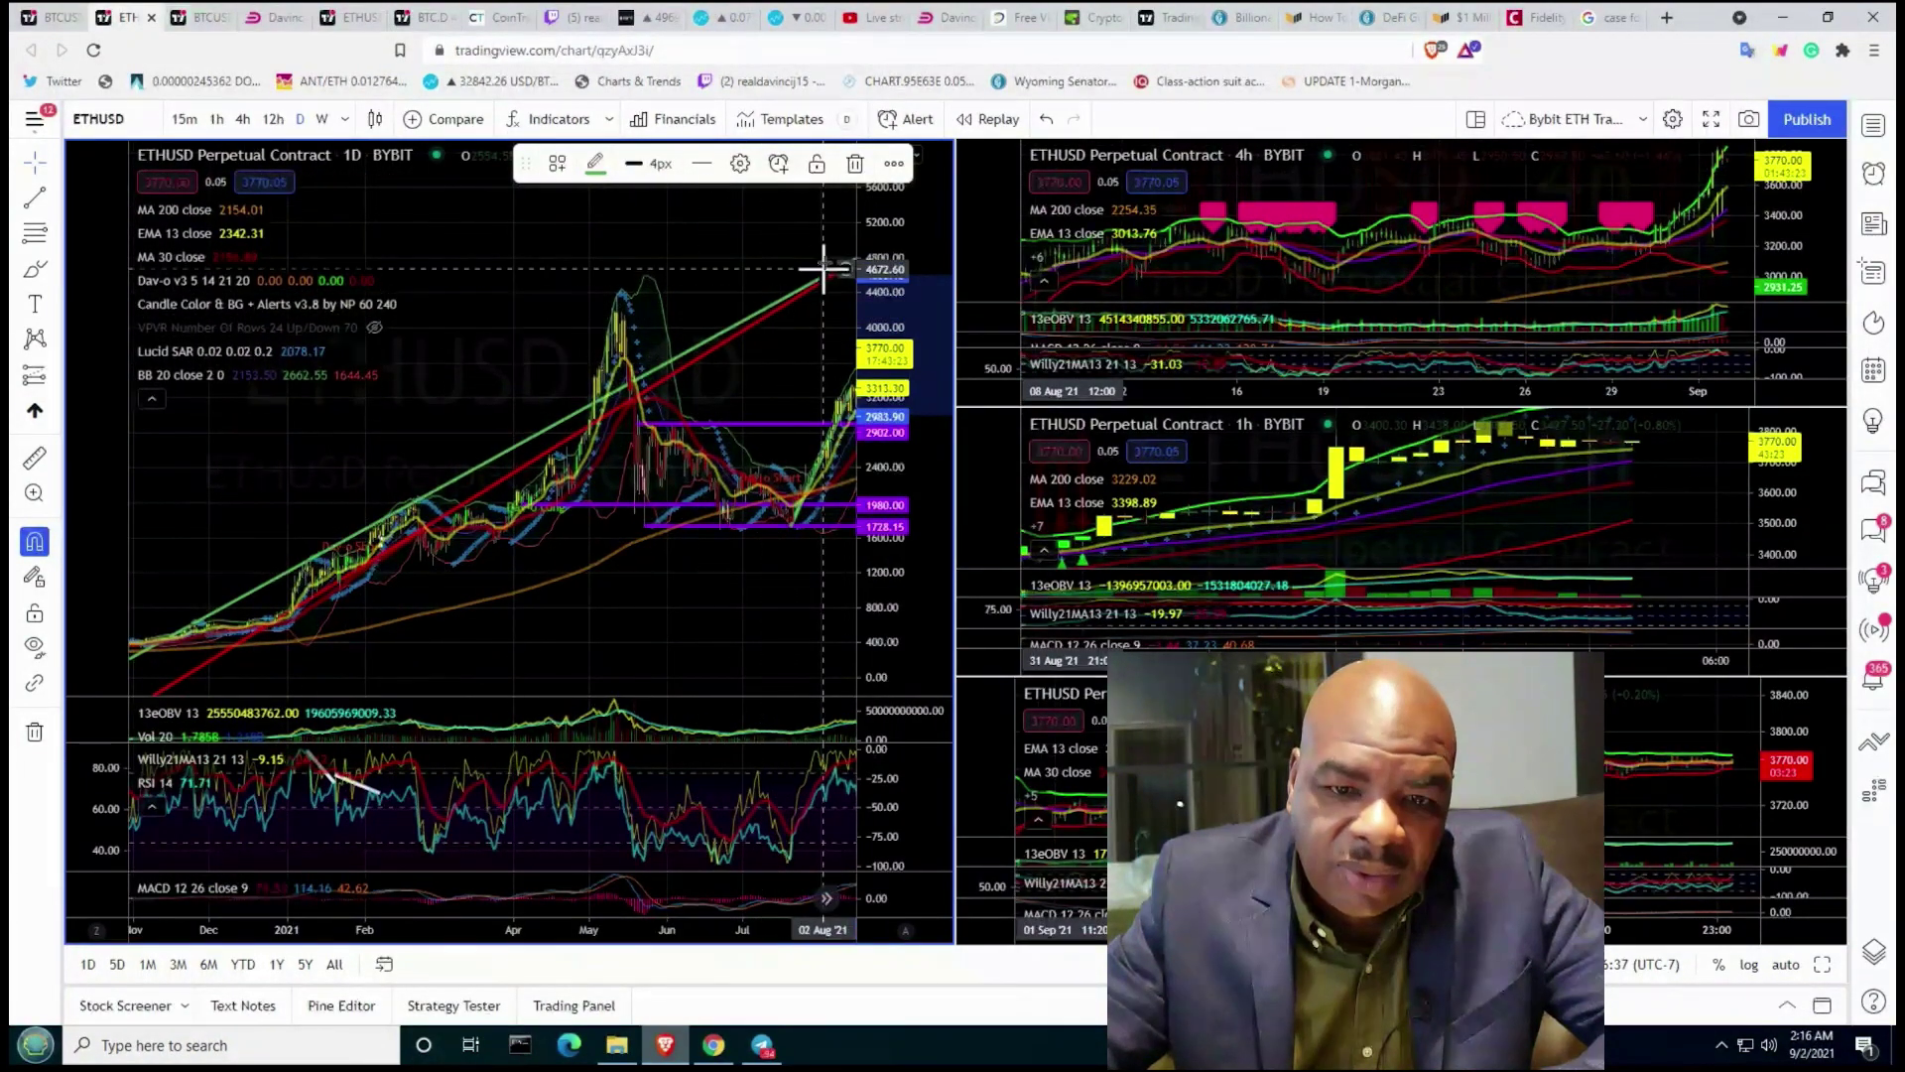
pyautogui.moveTo(735, 296); pyautogui.dragTo(582, 460)
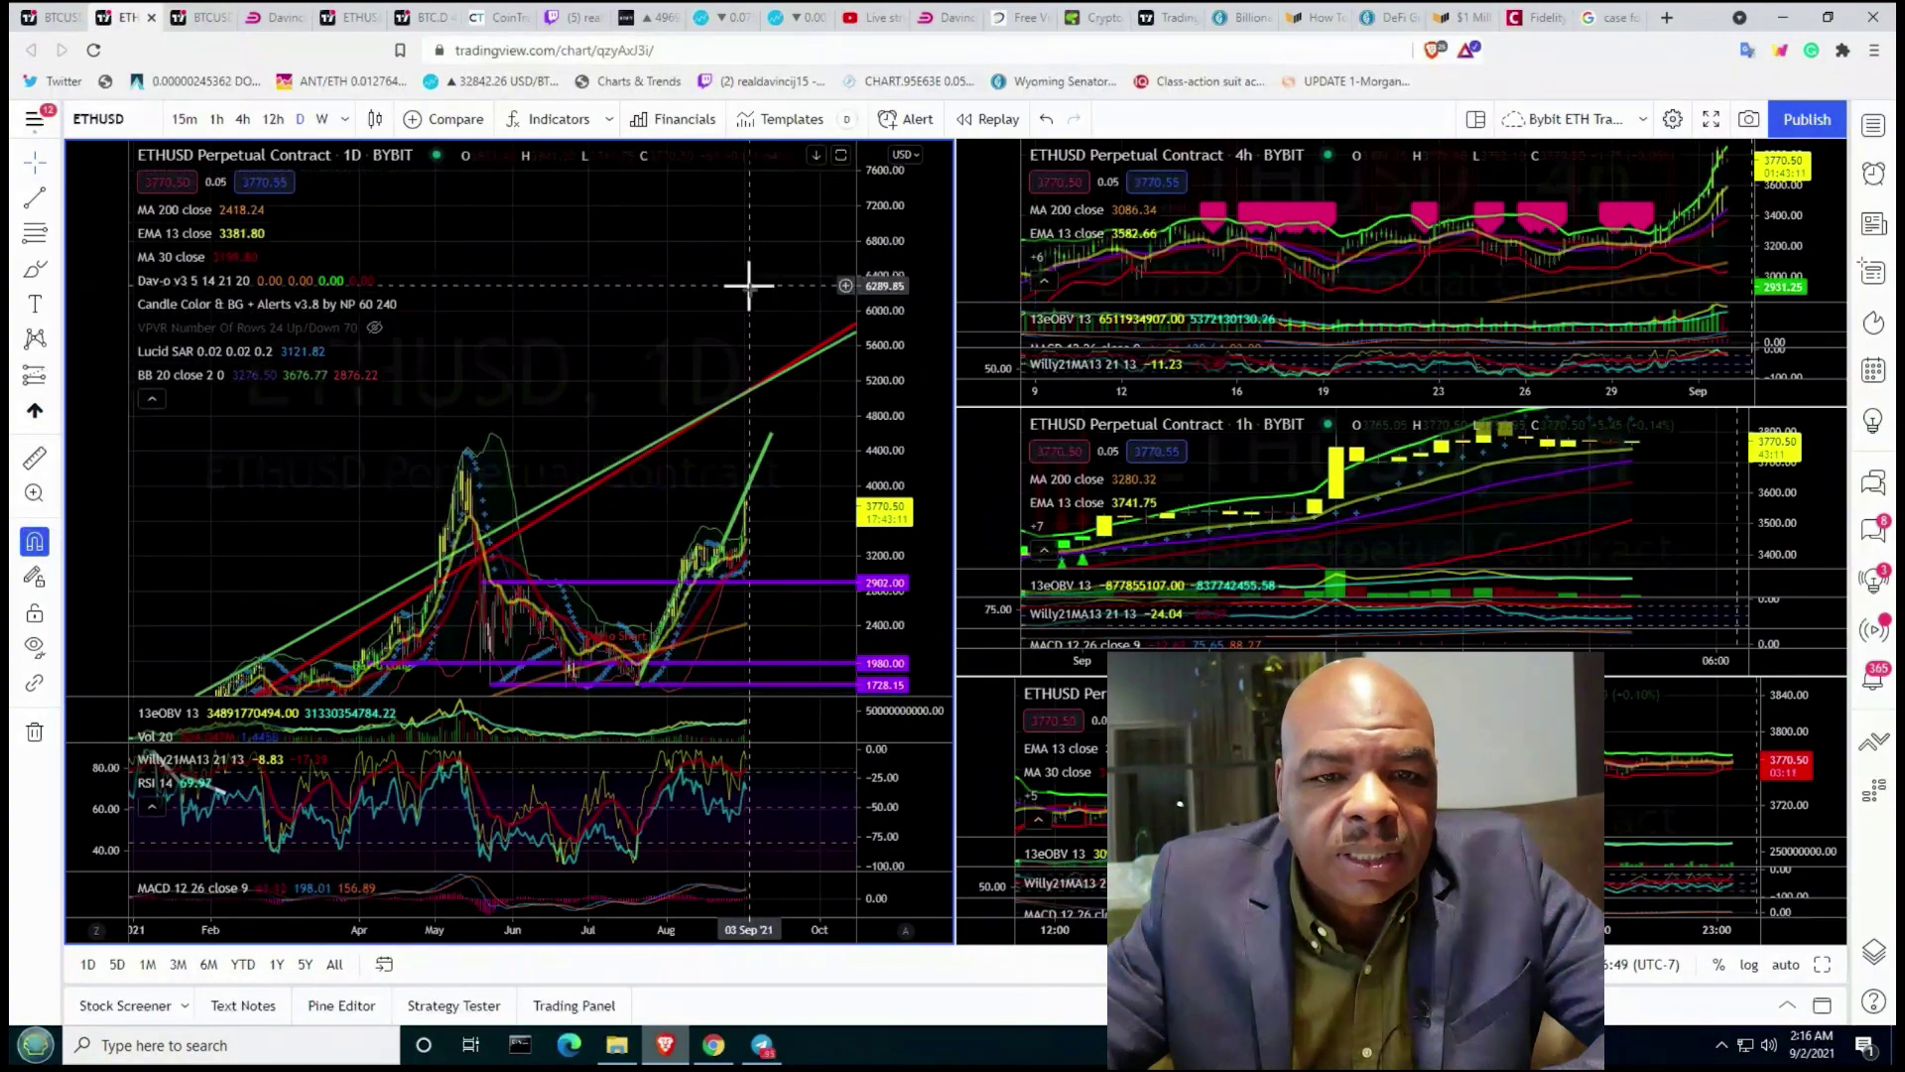
# Step: Switch to Coinigy's daily ETH/BTC chart and start zooming out
pyautogui.click(731, 24)
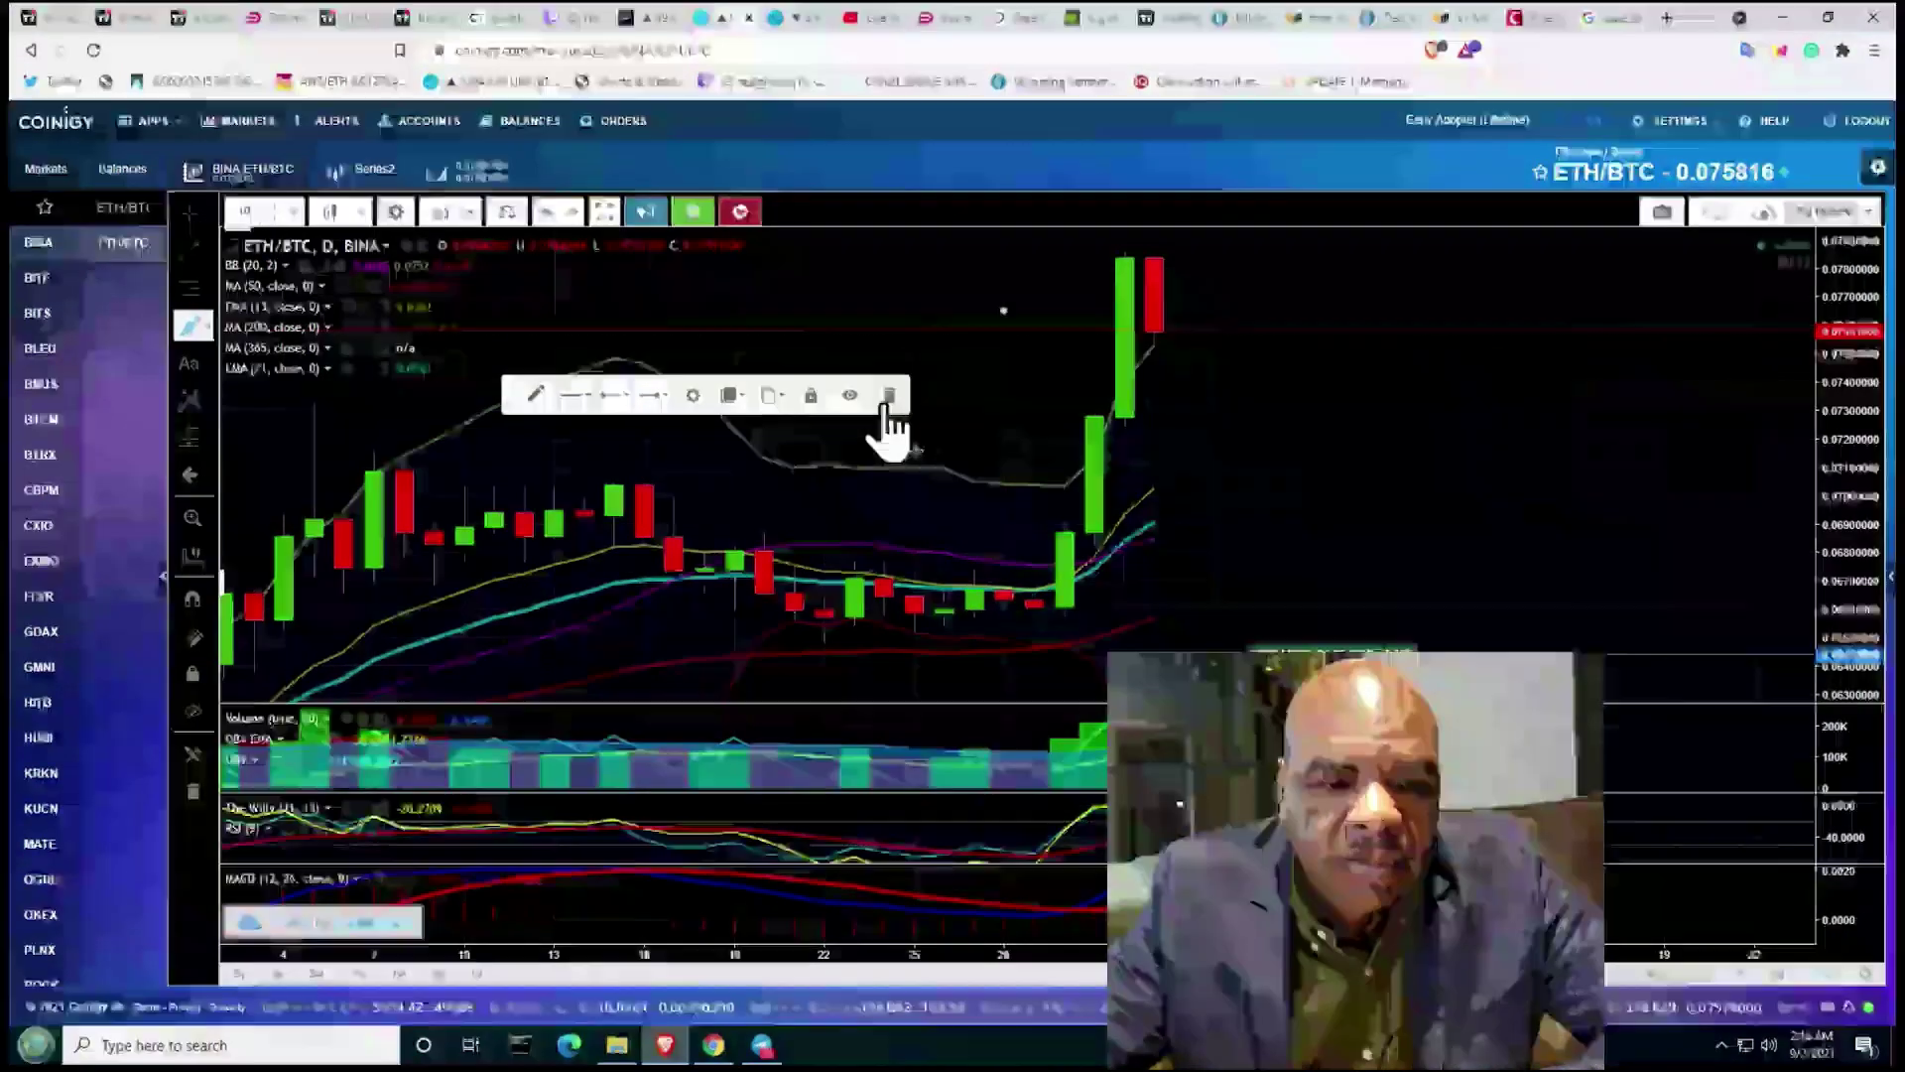
pyautogui.scroll(-2, 915, 450)
pyautogui.scroll(-2, 915, 450)
pyautogui.scroll(-2, 915, 450)
pyautogui.scroll(-1, 915, 450)
pyautogui.scroll(-2, 915, 449)
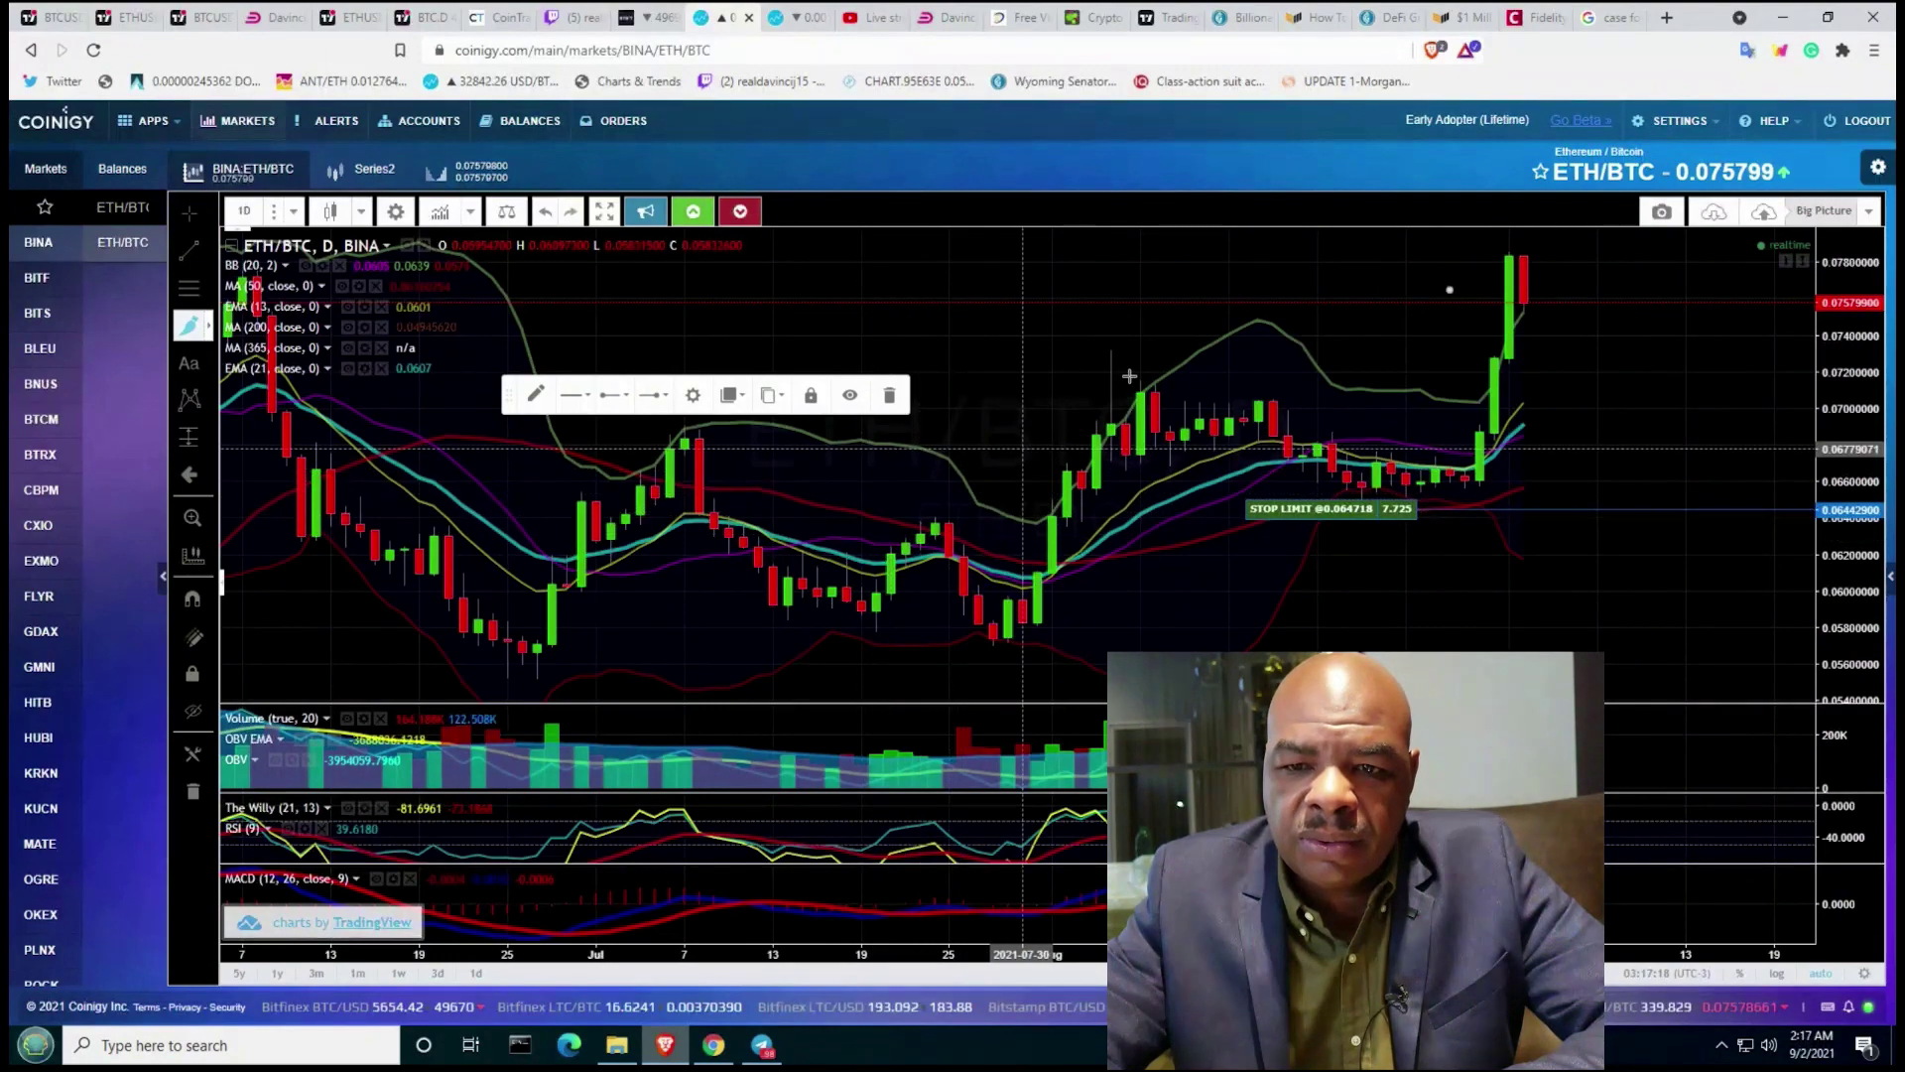
# Step: Zoom out further until April through September and the long purple trend line are visible
pyautogui.scroll(-2, 1158, 366)
pyautogui.scroll(-2, 1159, 366)
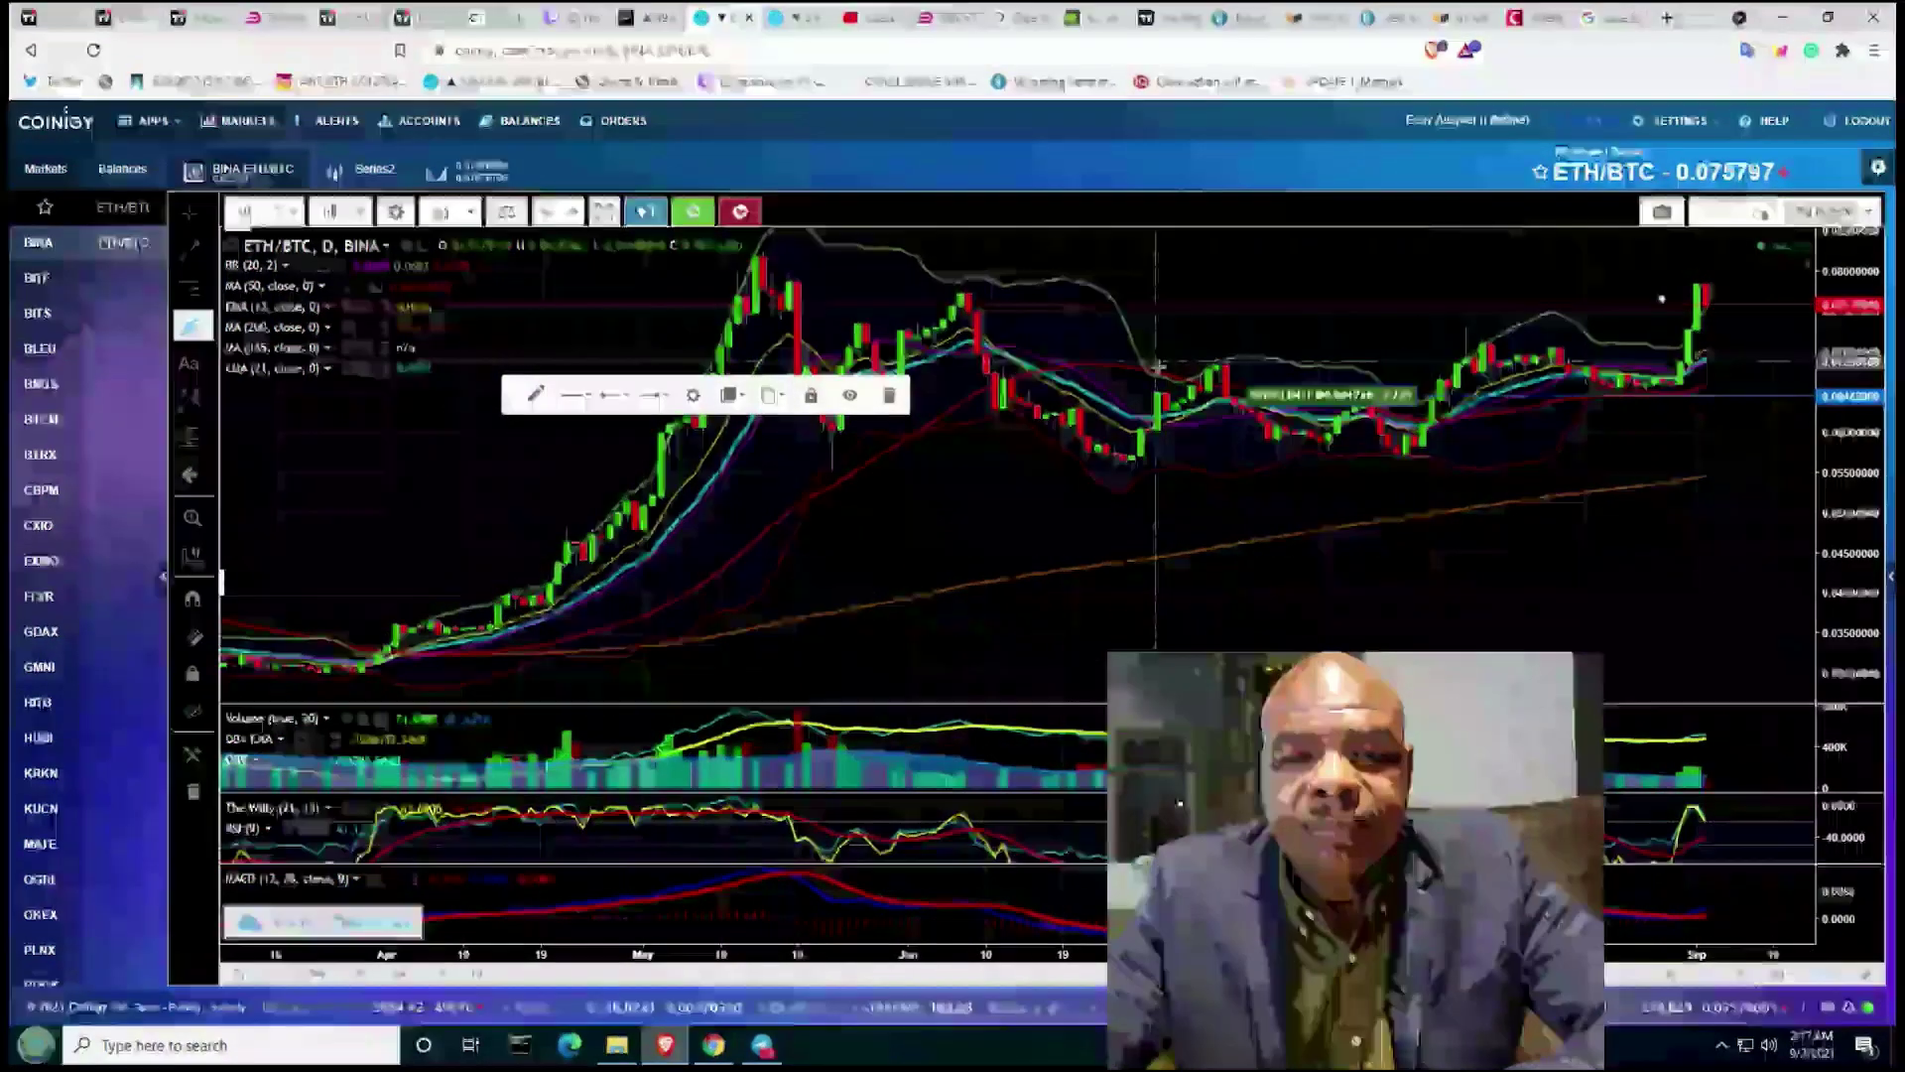
pyautogui.scroll(-2, 1158, 366)
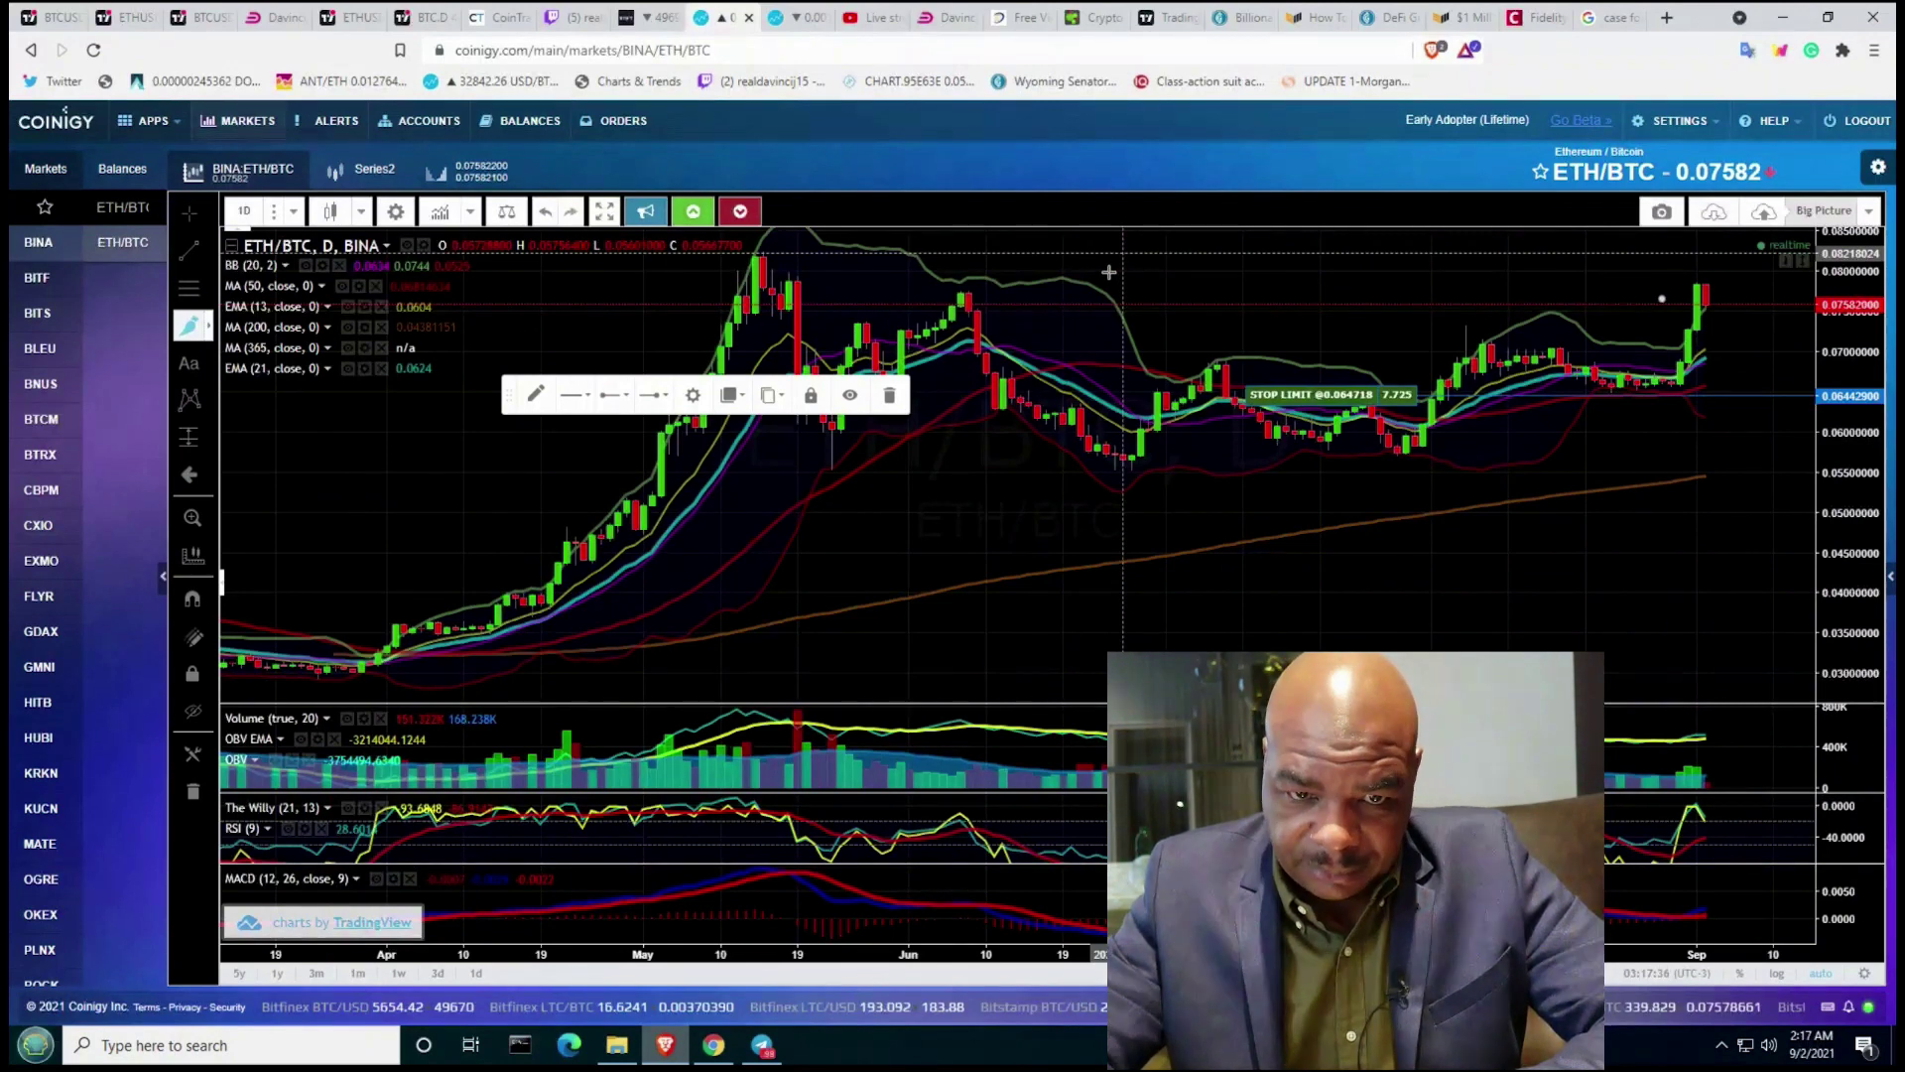
pyautogui.scroll(-3, 1111, 260)
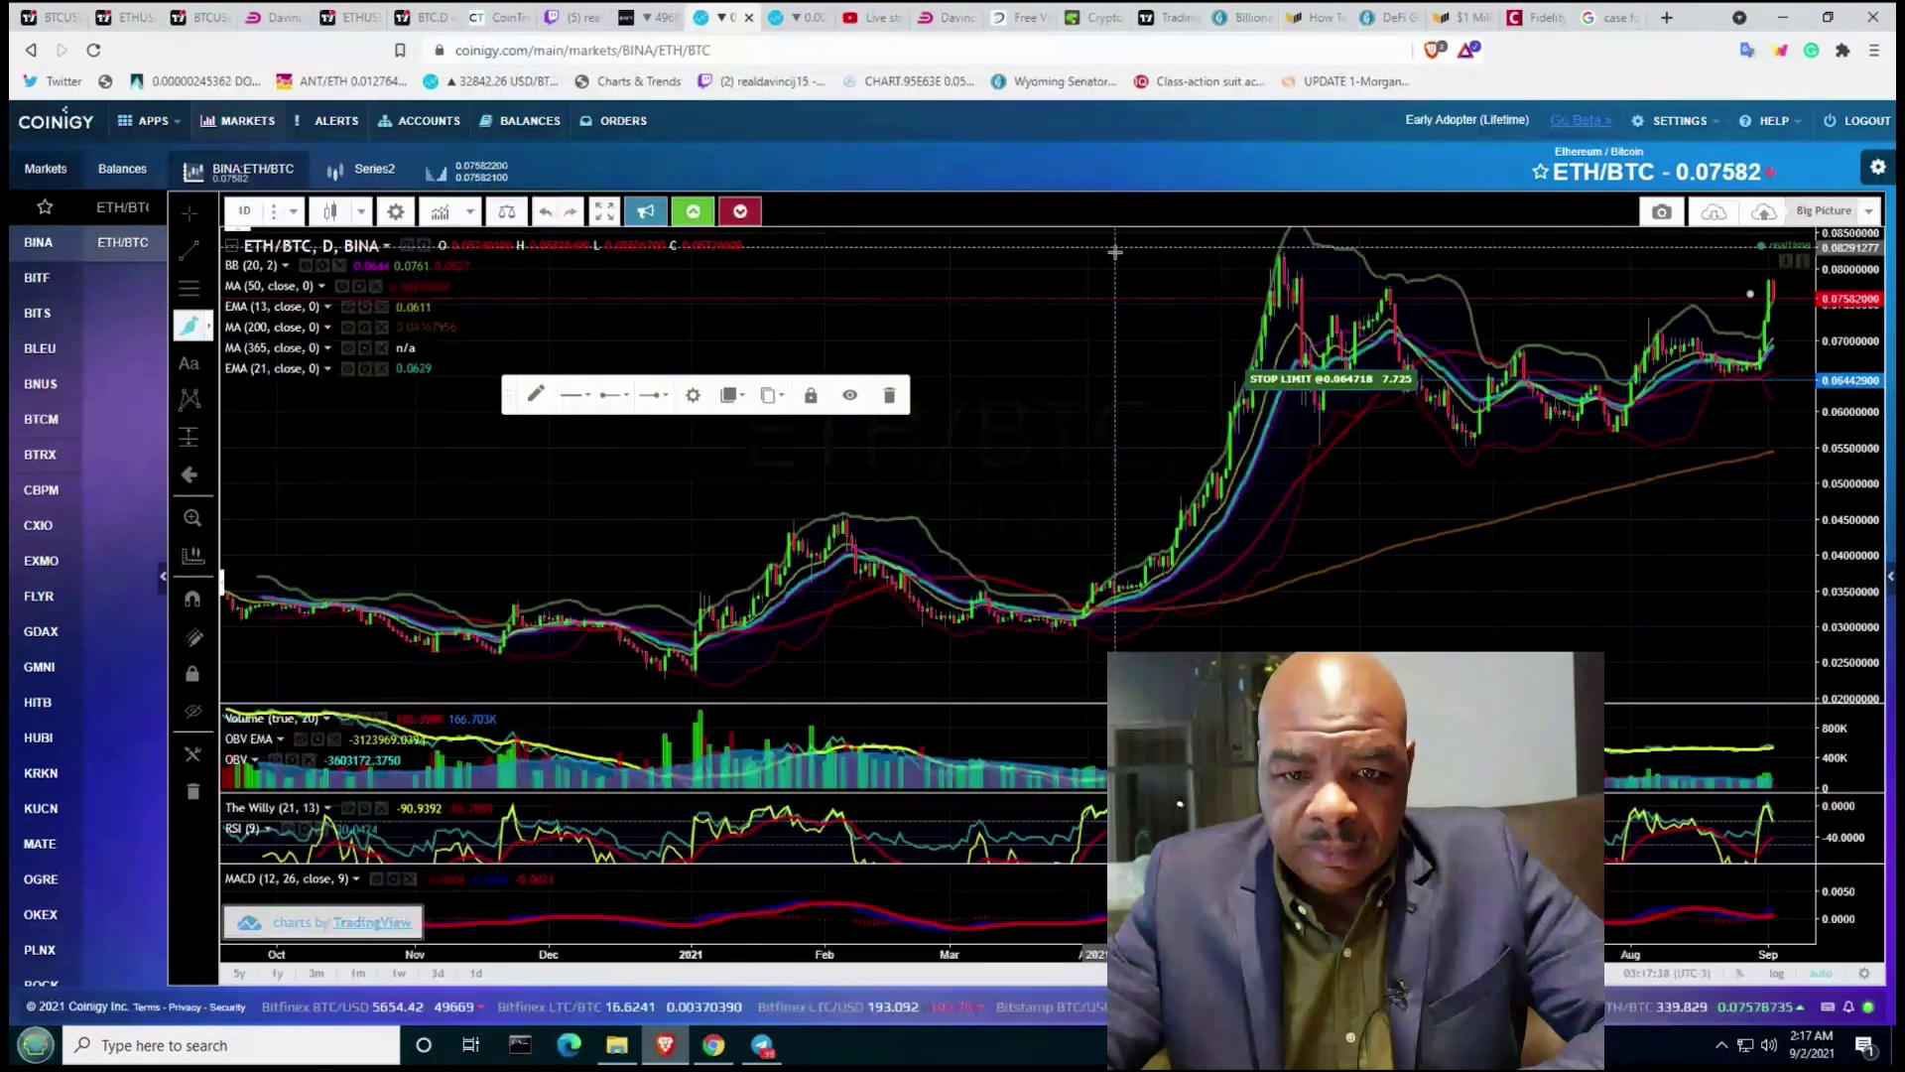
pyautogui.scroll(-2, 1115, 252)
pyautogui.scroll(-1, 1116, 252)
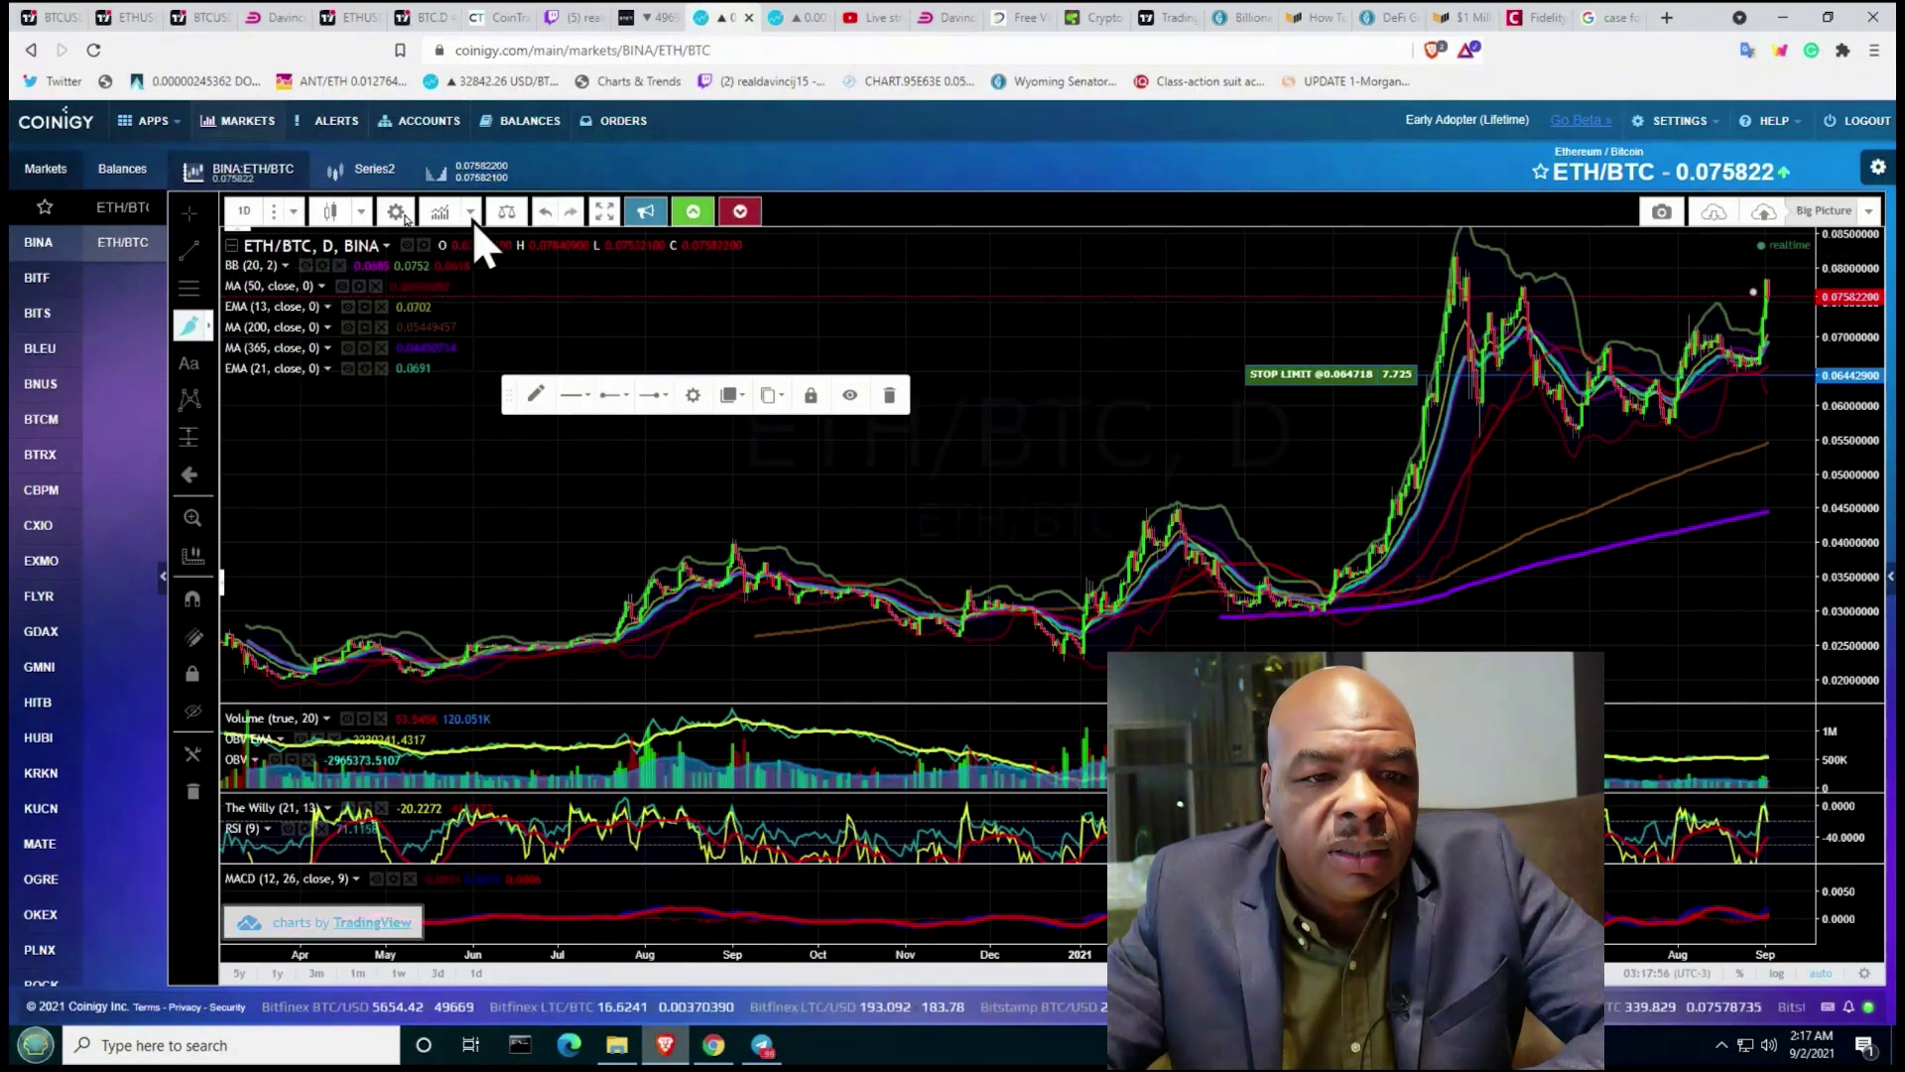
pyautogui.click(295, 212)
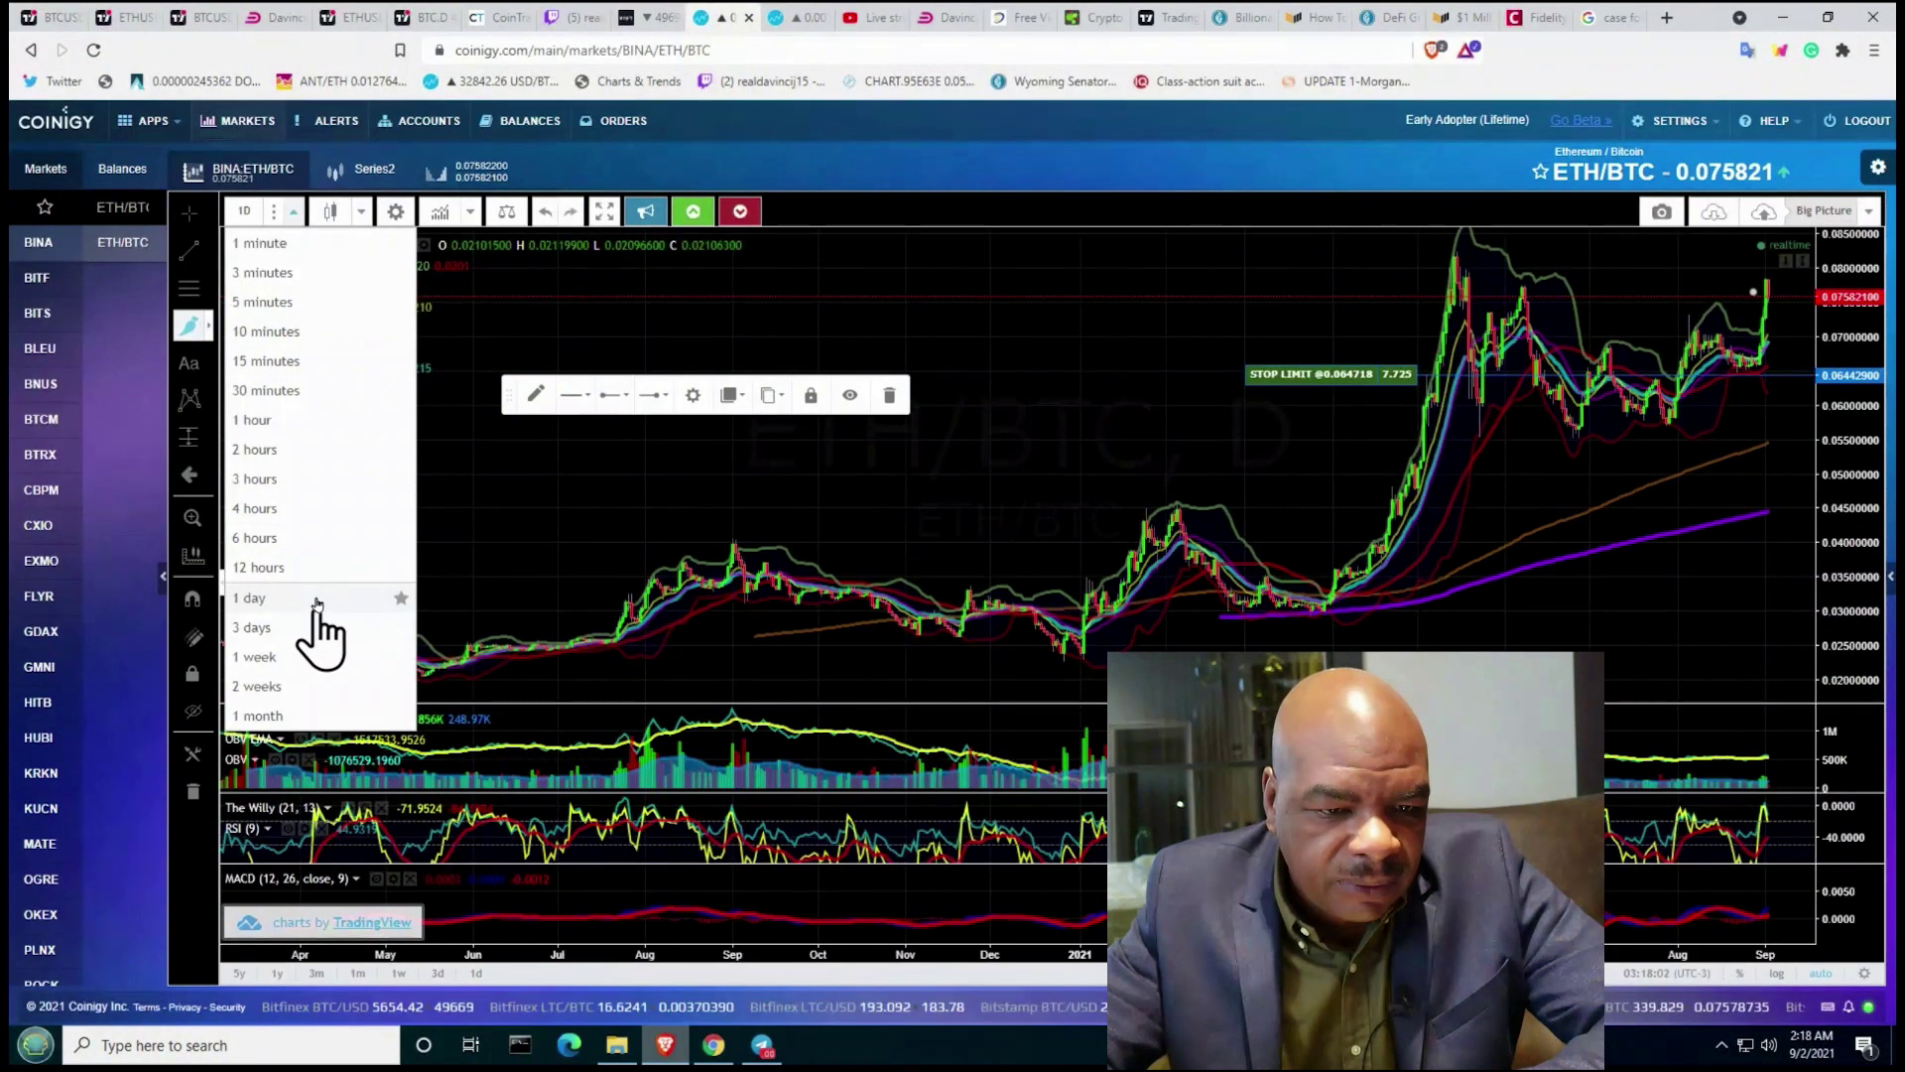
# Step: Switch ETH/BTC to weekly bars and anchor a Fibonacci retracement at the 0.0173 low
pyautogui.click(314, 659)
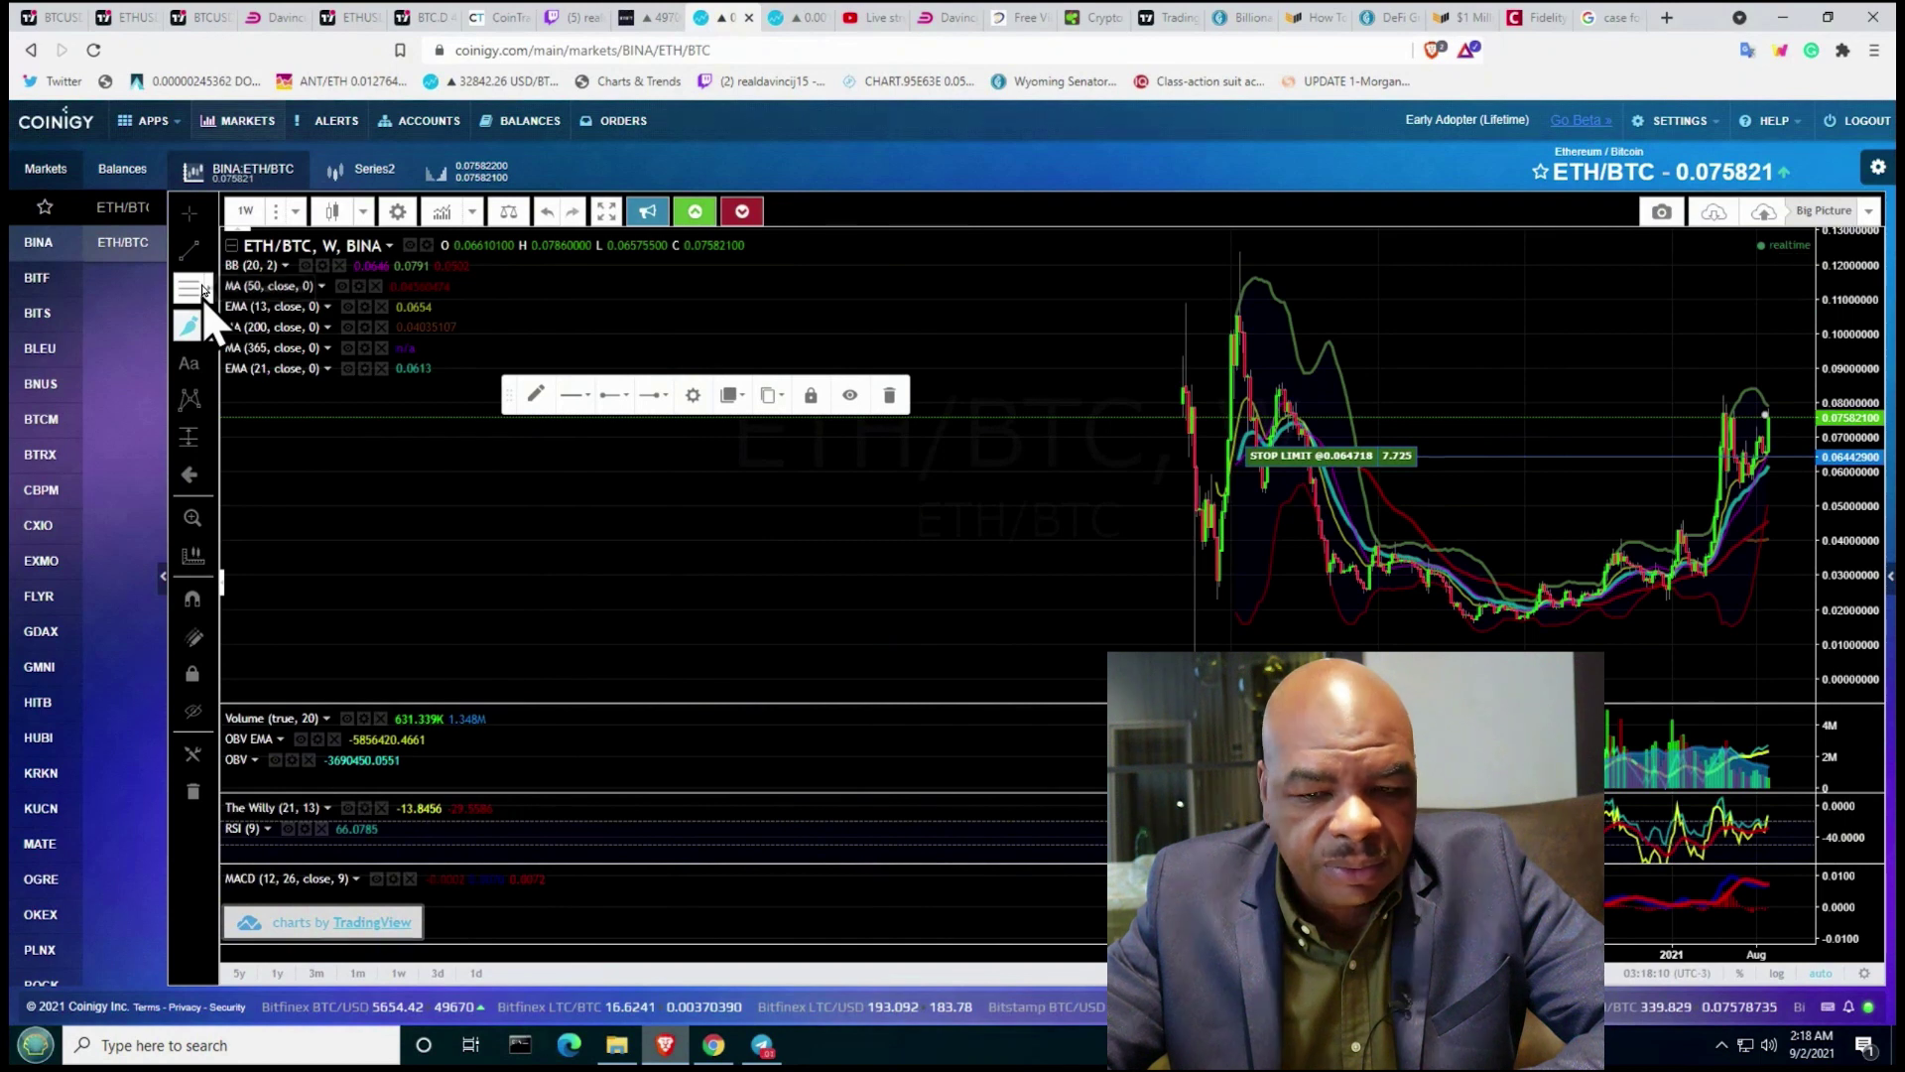
pyautogui.click(204, 290)
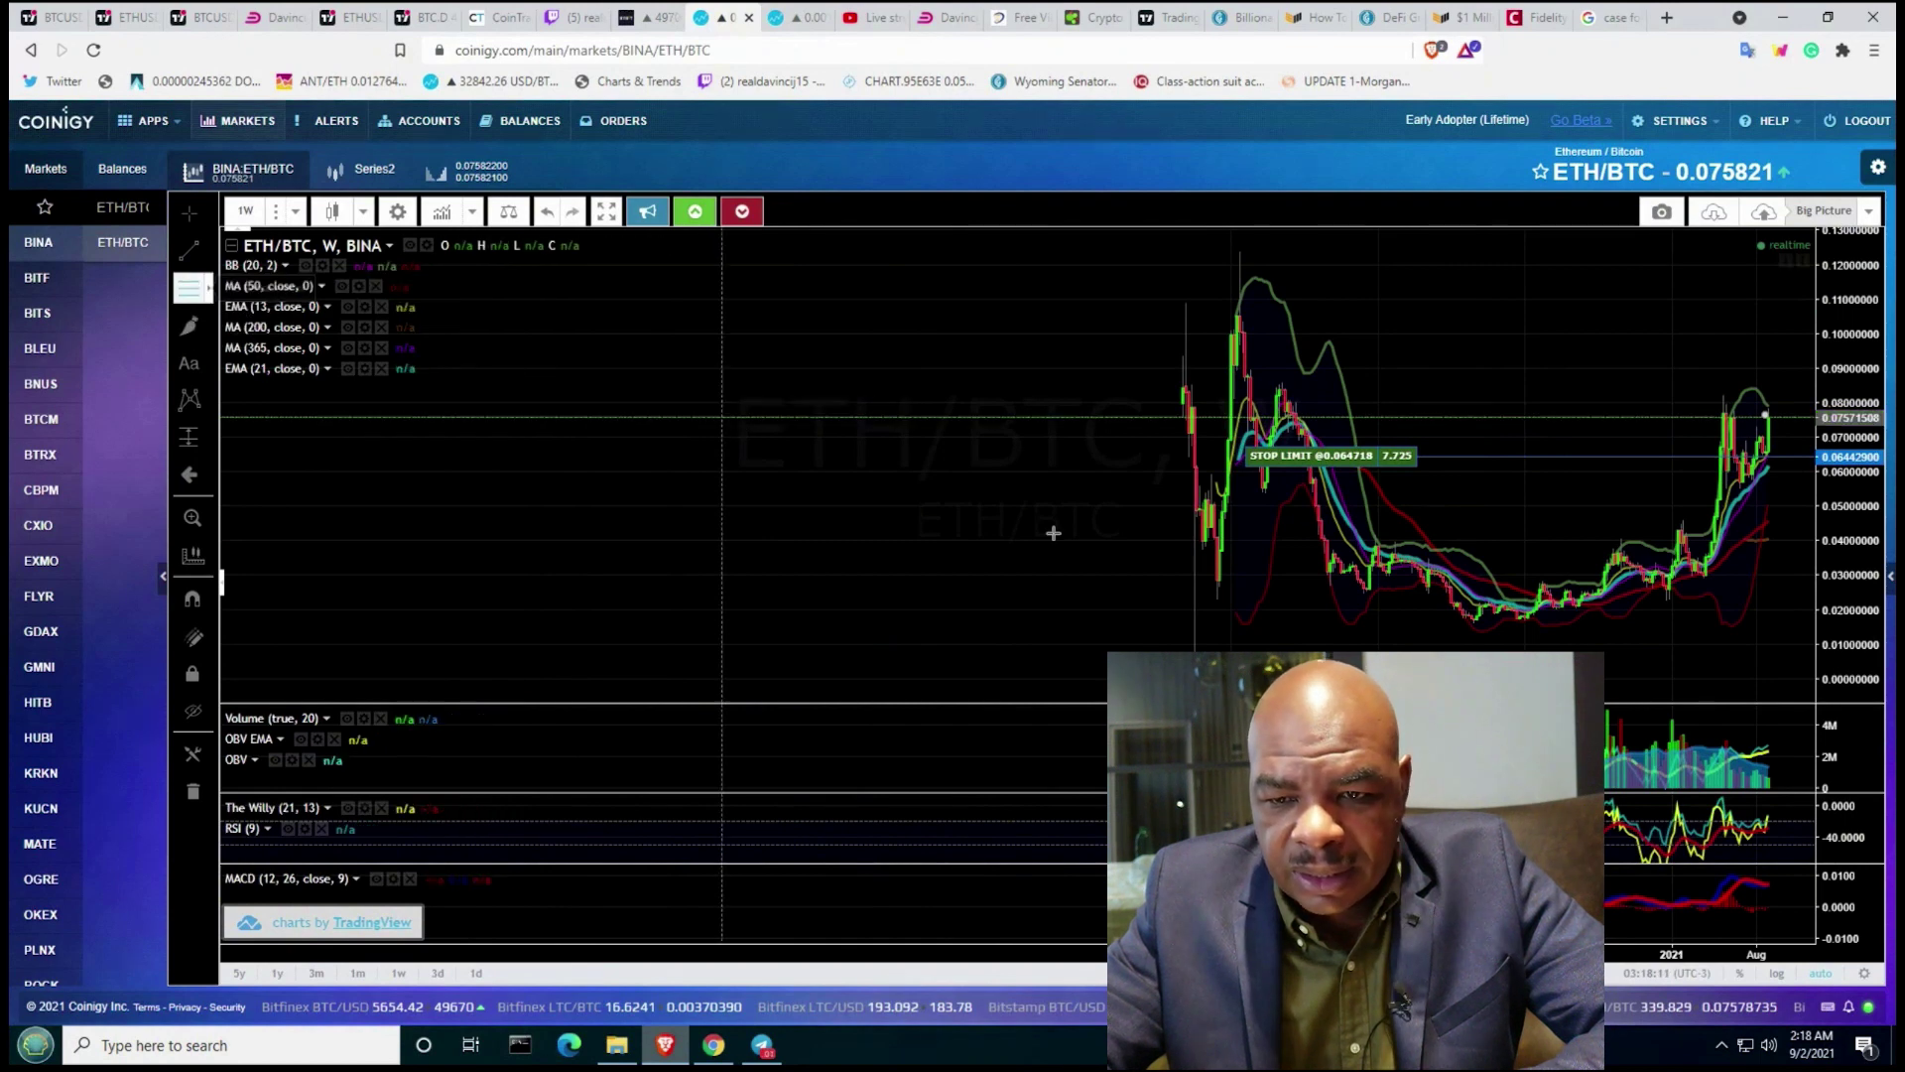
pyautogui.click(1473, 617)
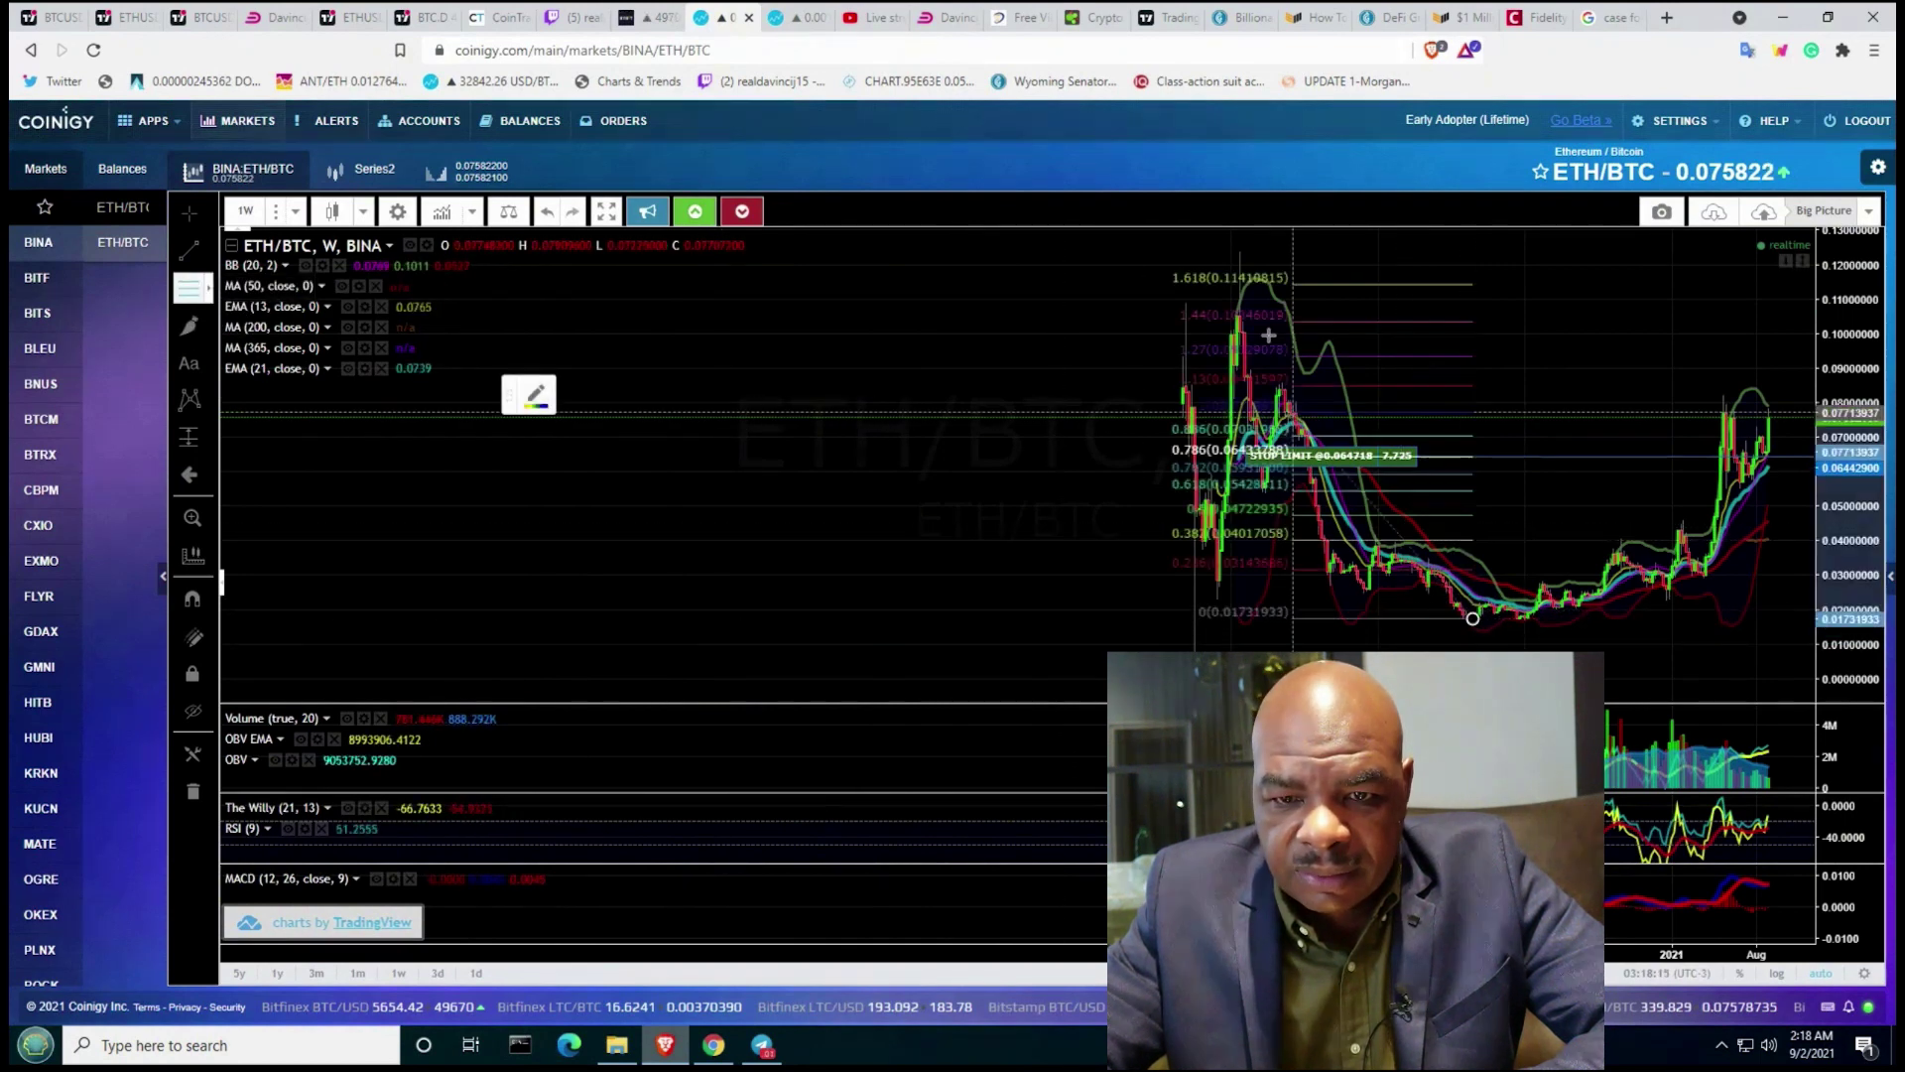
# Step: End the retracement at the 0.12 peak and compress the scale to show extensions up to 1.618
pyautogui.click(1239, 255)
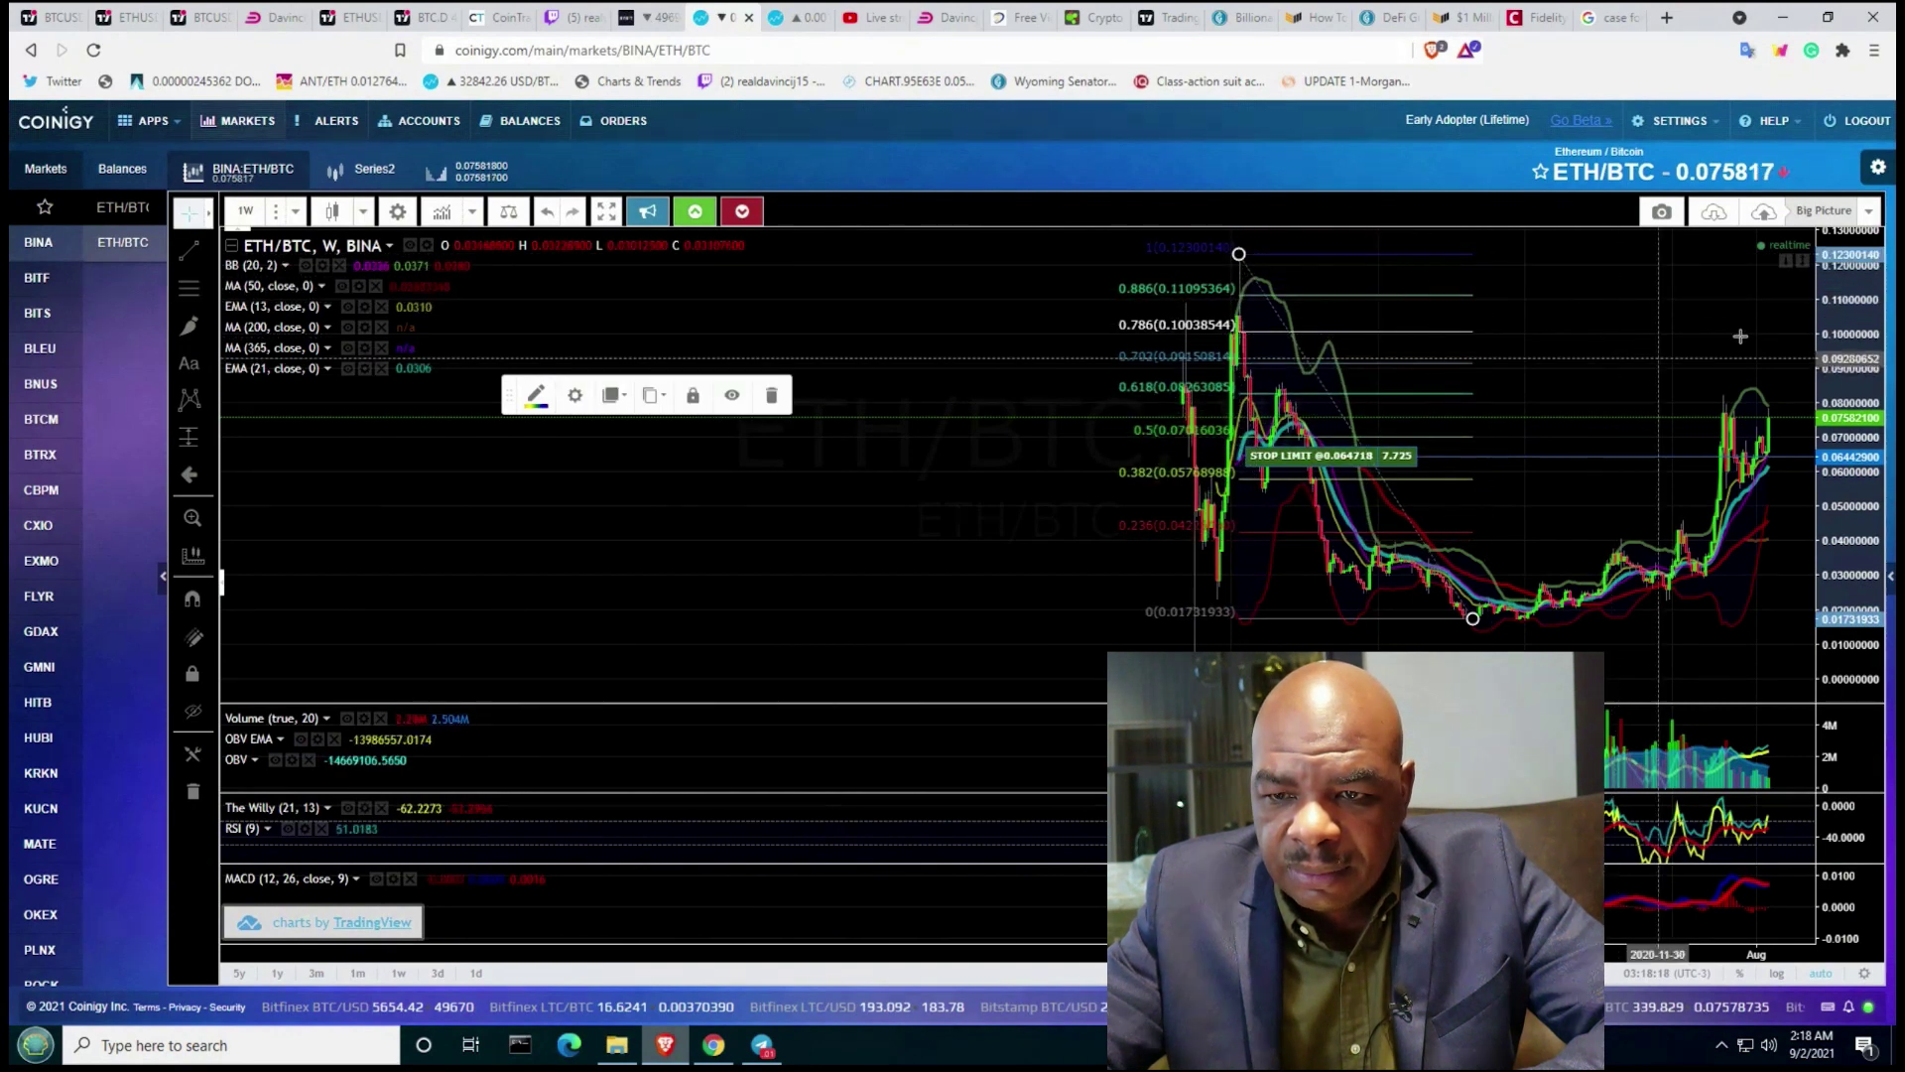
pyautogui.moveTo(1838, 323); pyautogui.dragTo(1848, 551)
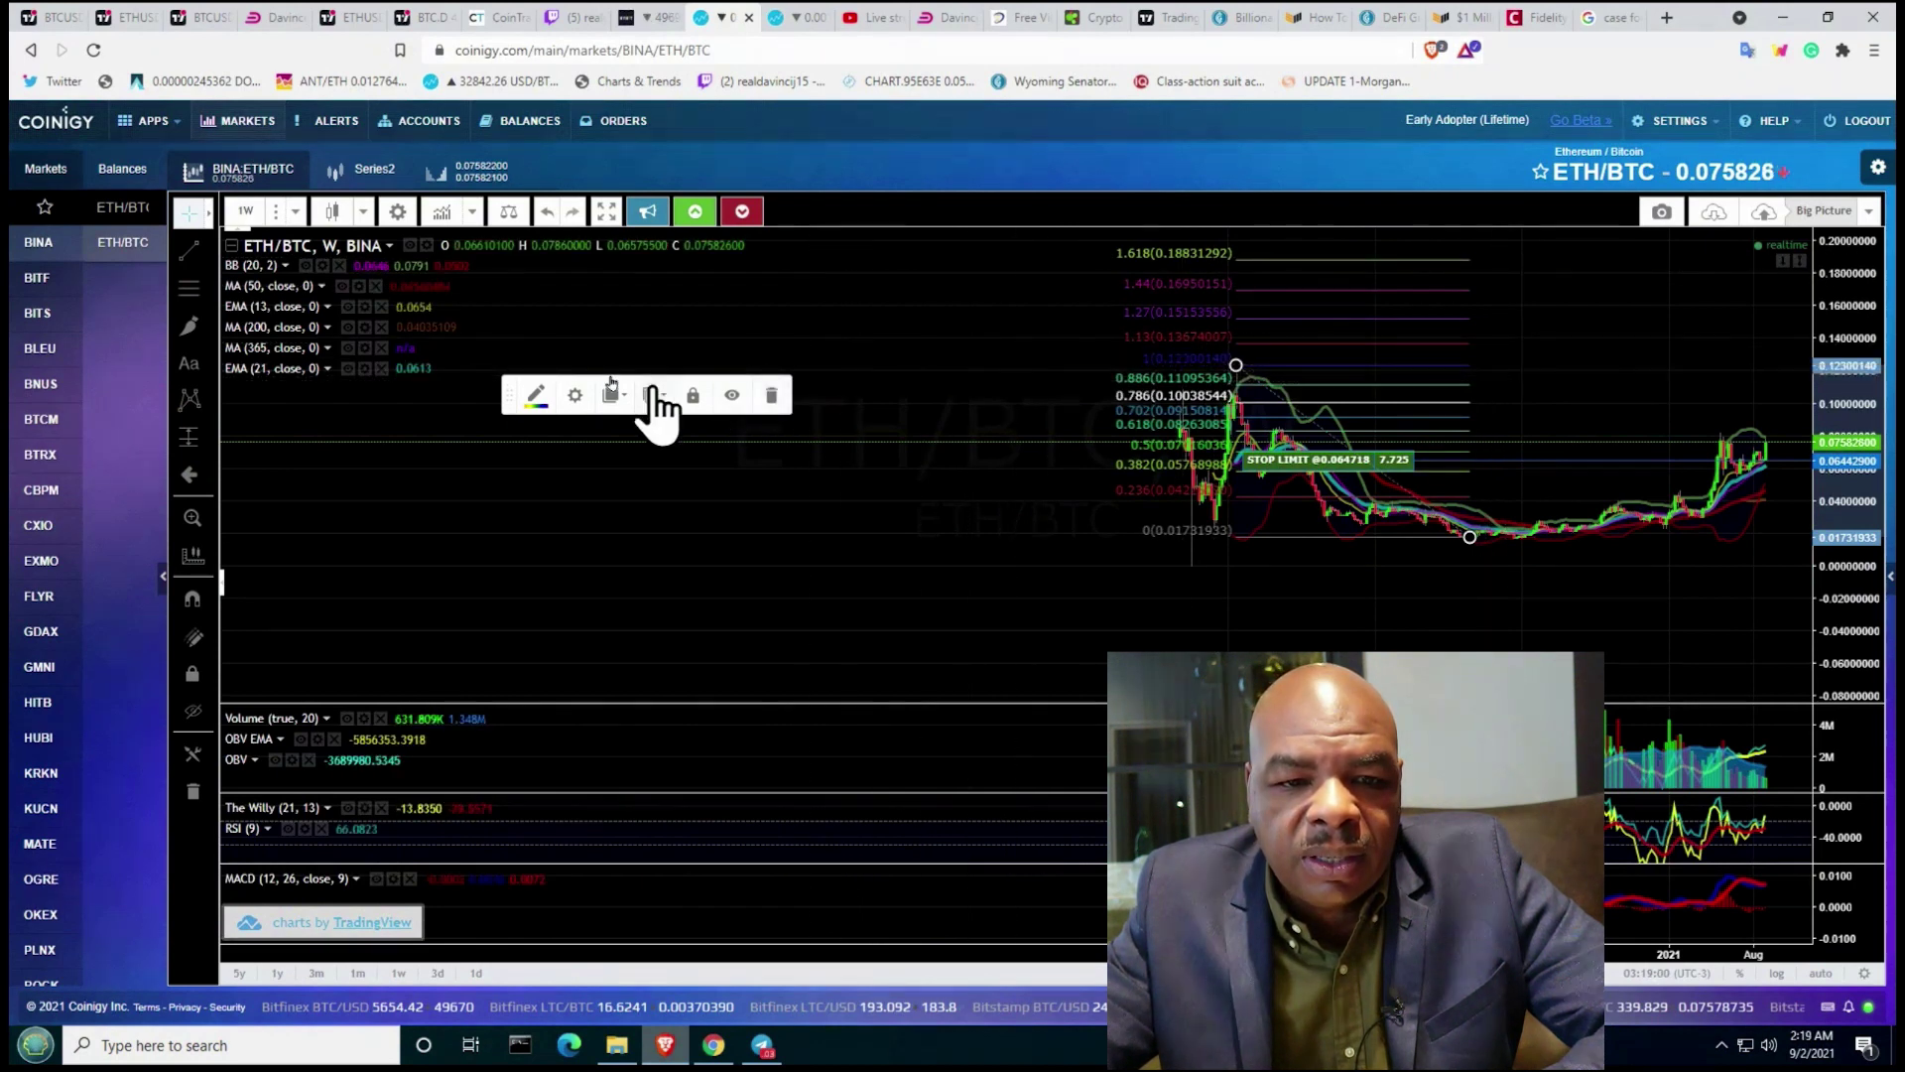
pyautogui.click(577, 397)
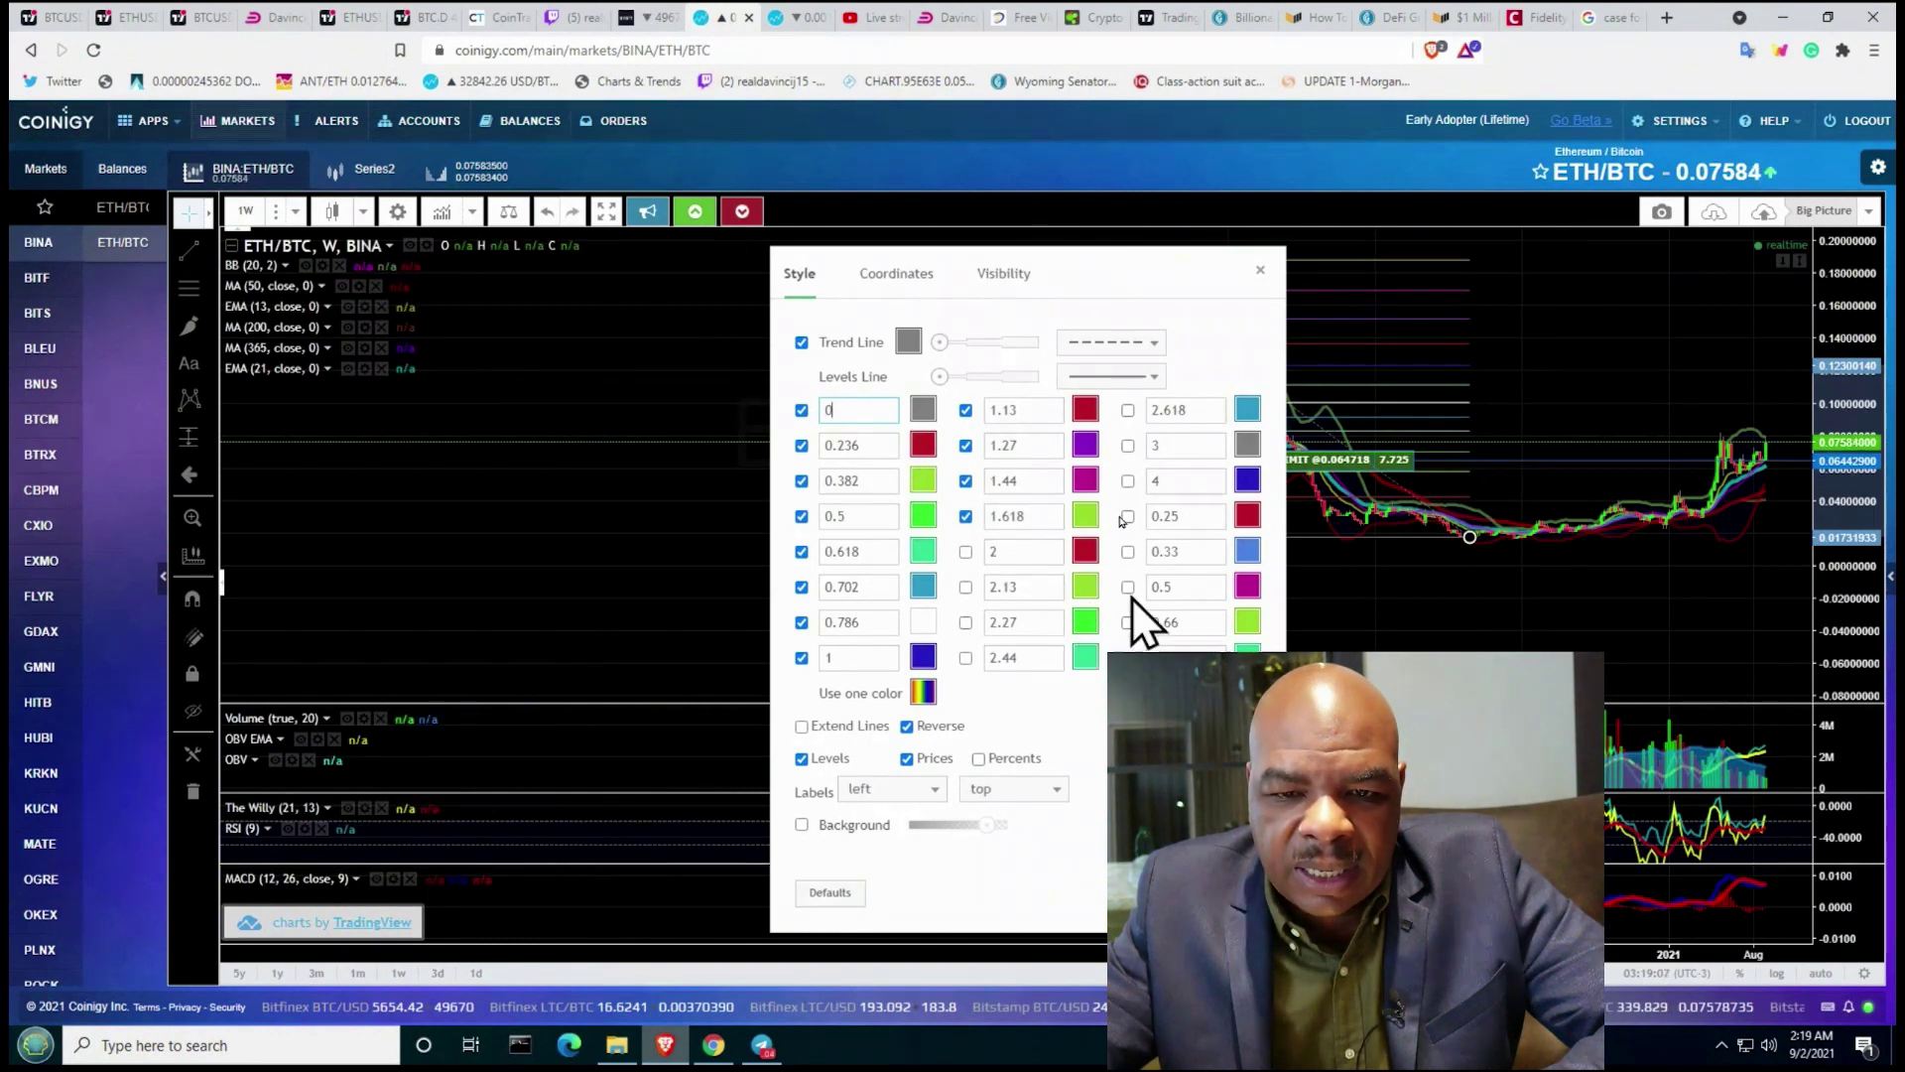
# Step: Enable the 4 Fibonacci extension level and begin compressing the price scale again
pyautogui.click(1128, 481)
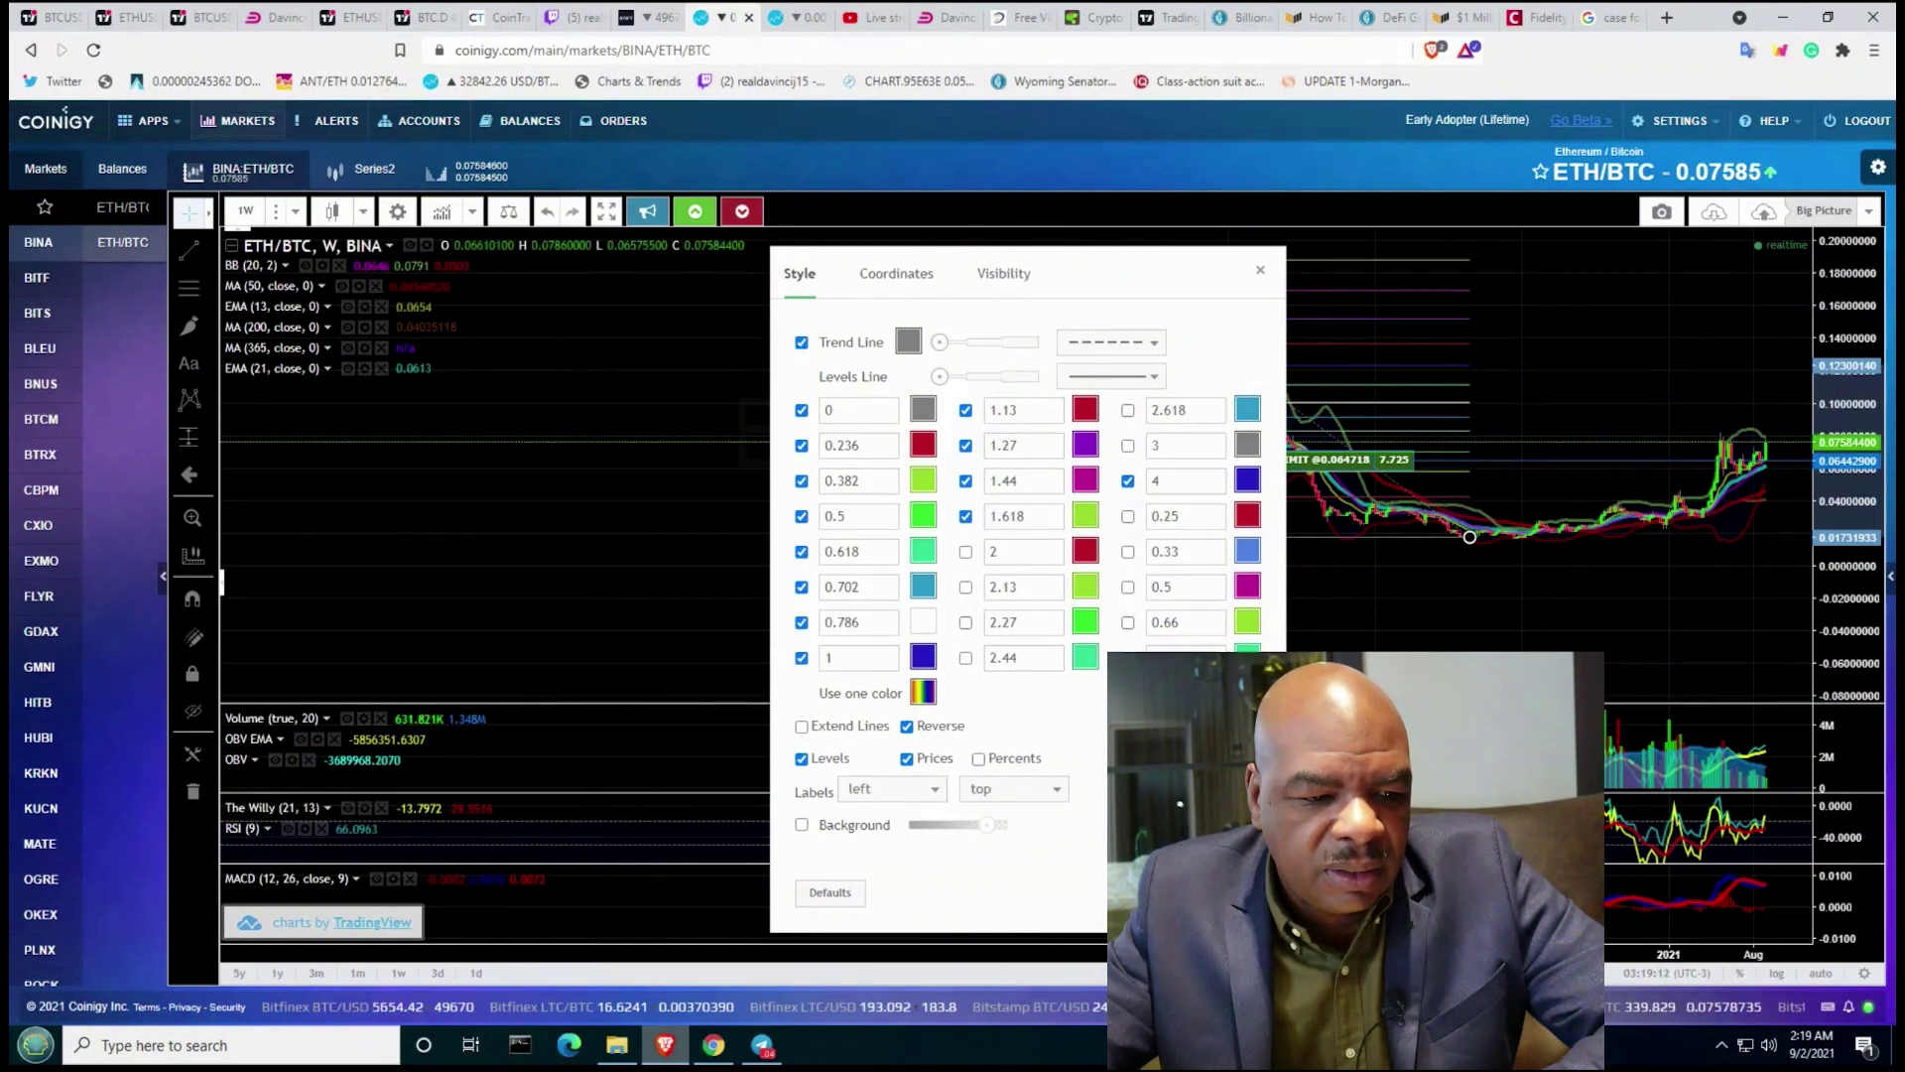
pyautogui.press('Escape')
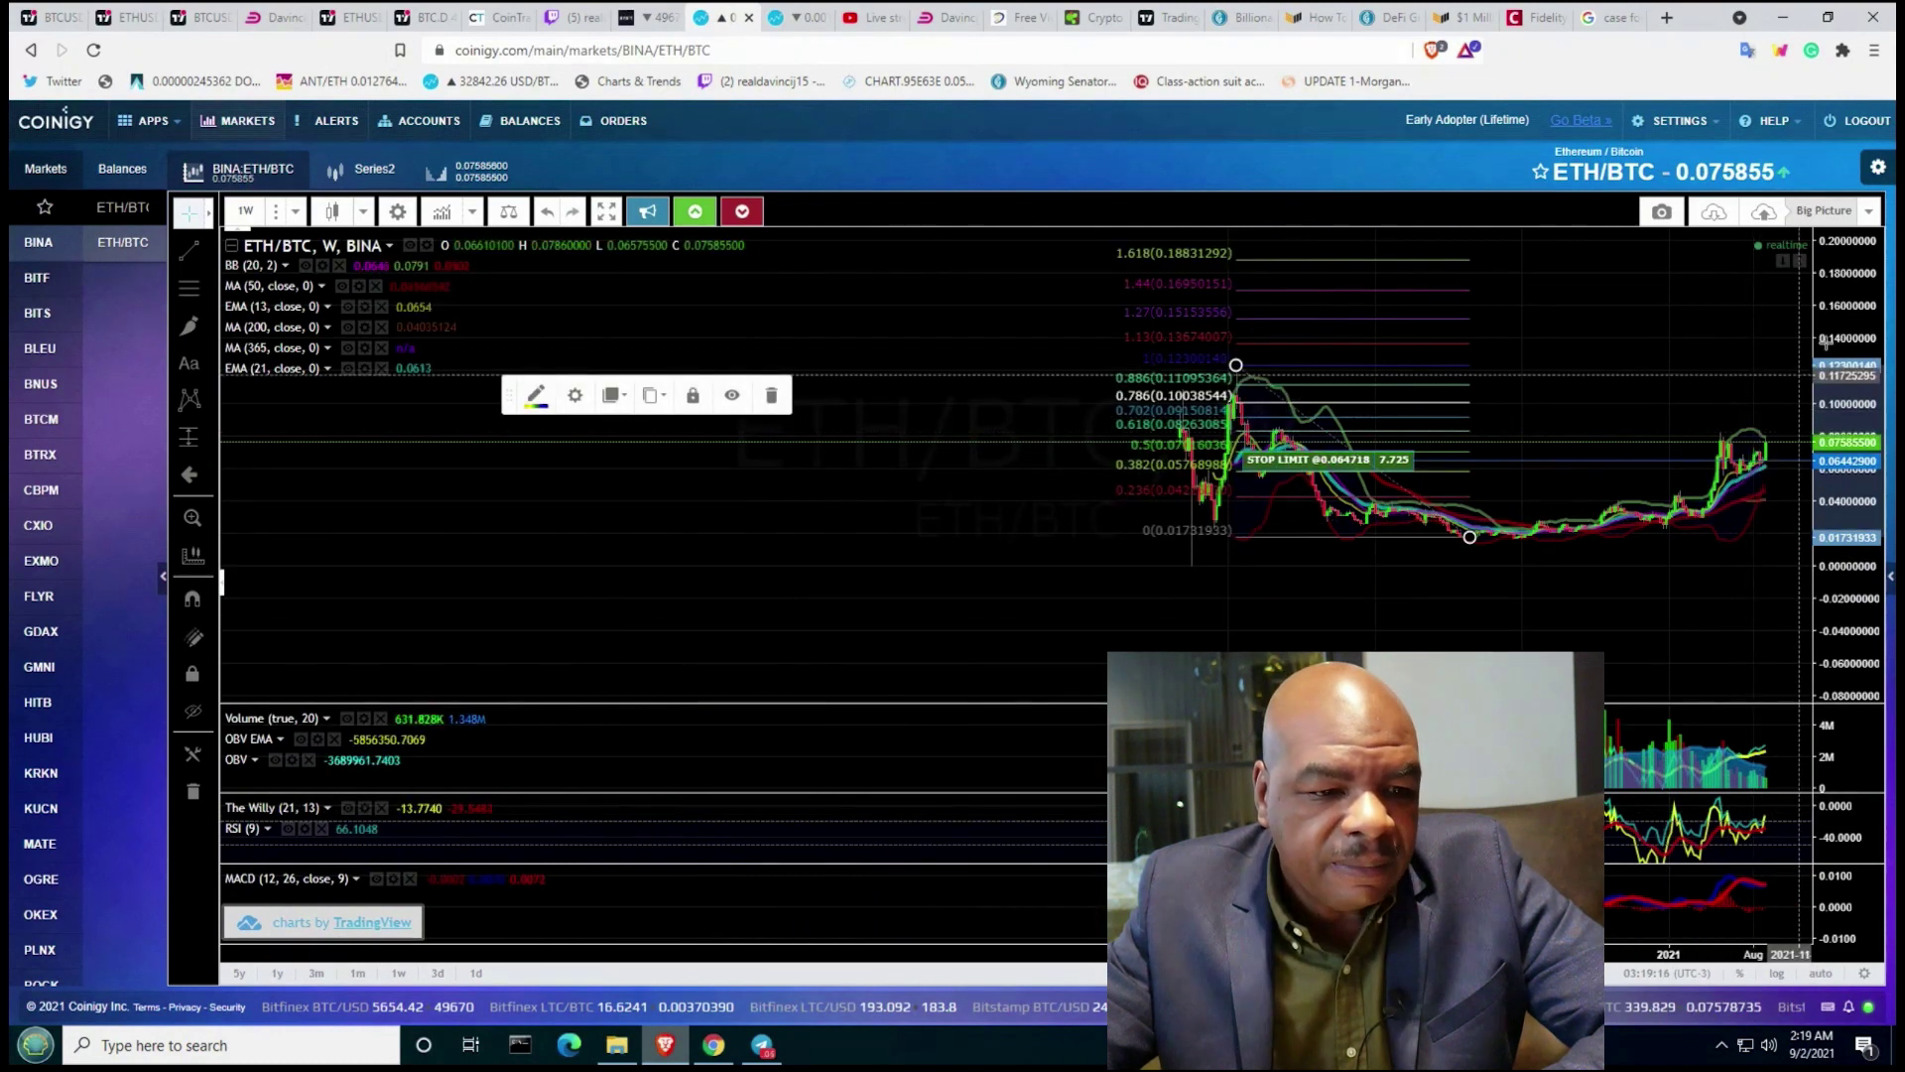
pyautogui.moveTo(1828, 337); pyautogui.dragTo(1836, 501)
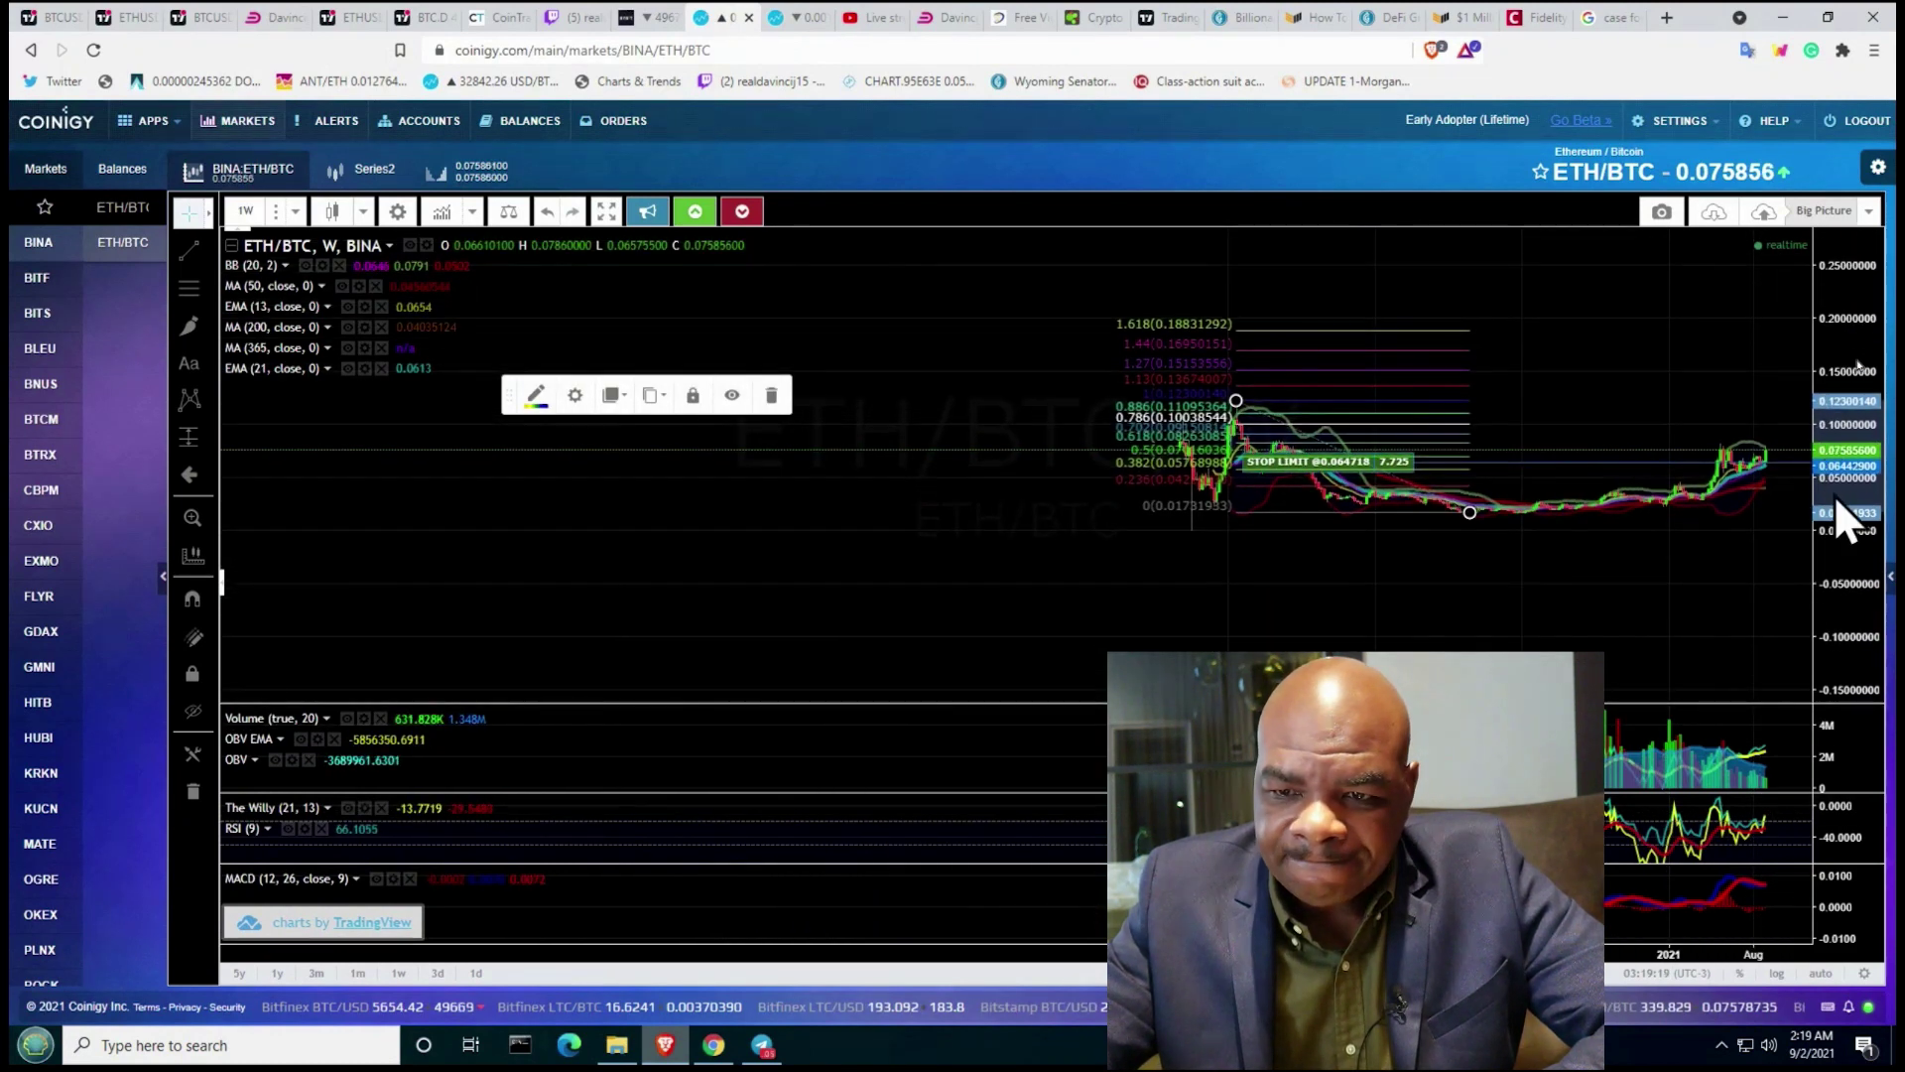
# Step: Compress the weekly price scale to about 0.6 so the 4 level near 0.448 appears
pyautogui.moveTo(1858, 361); pyautogui.dragTo(1857, 534)
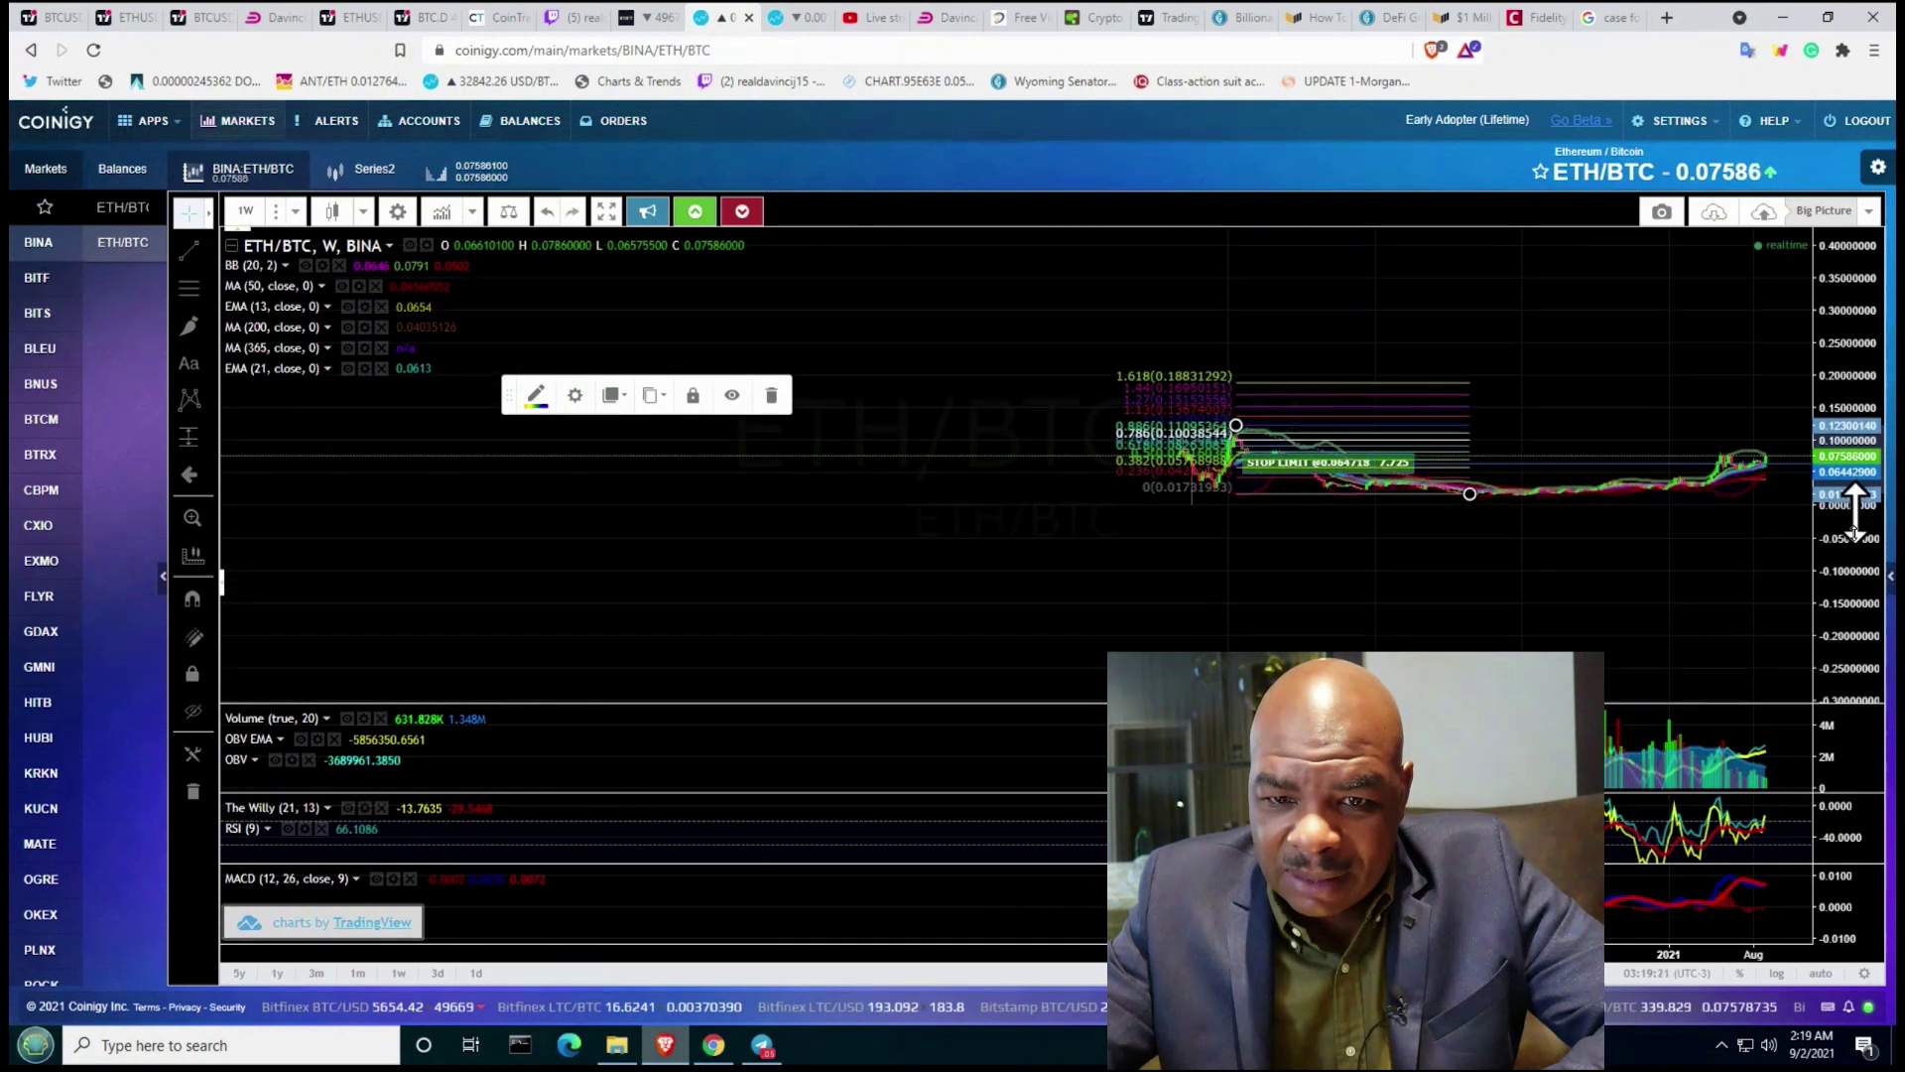
pyautogui.moveTo(1869, 418); pyautogui.dragTo(1864, 553)
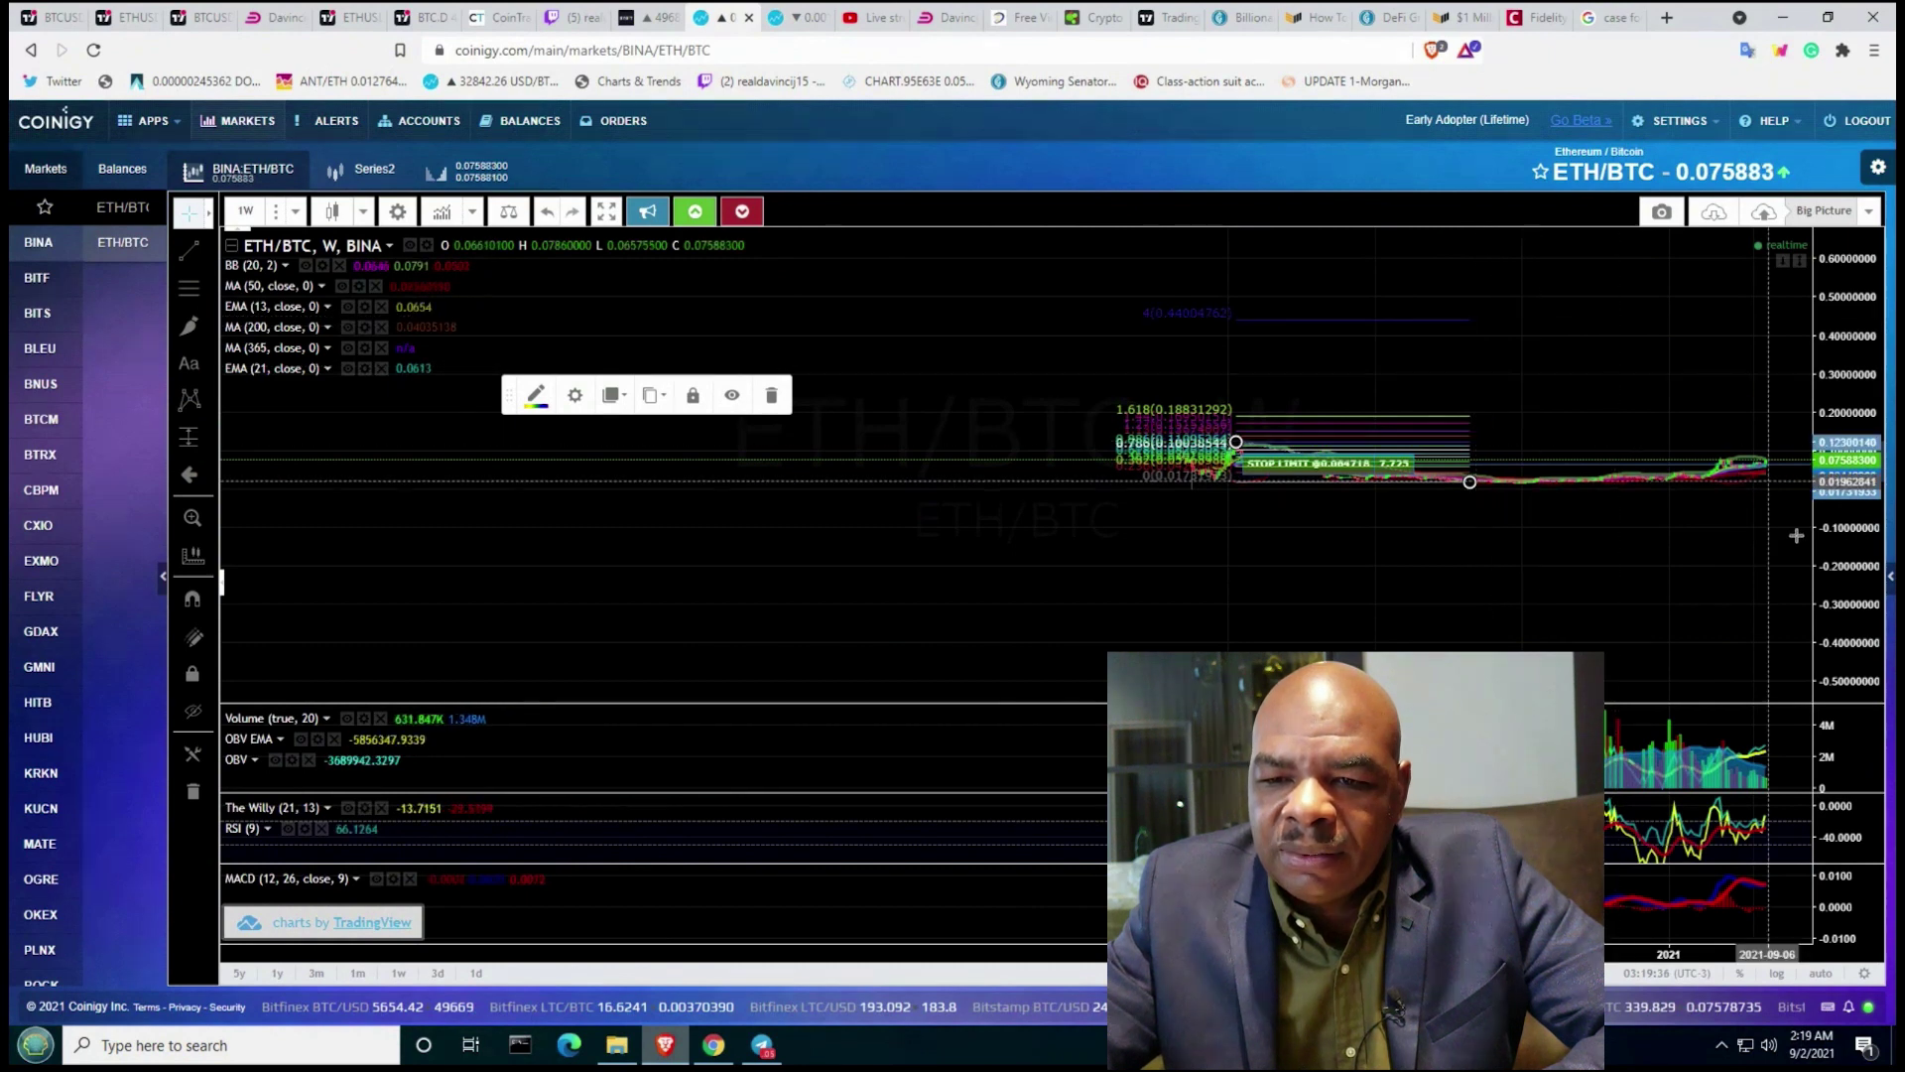
pyautogui.rightClick(1838, 528)
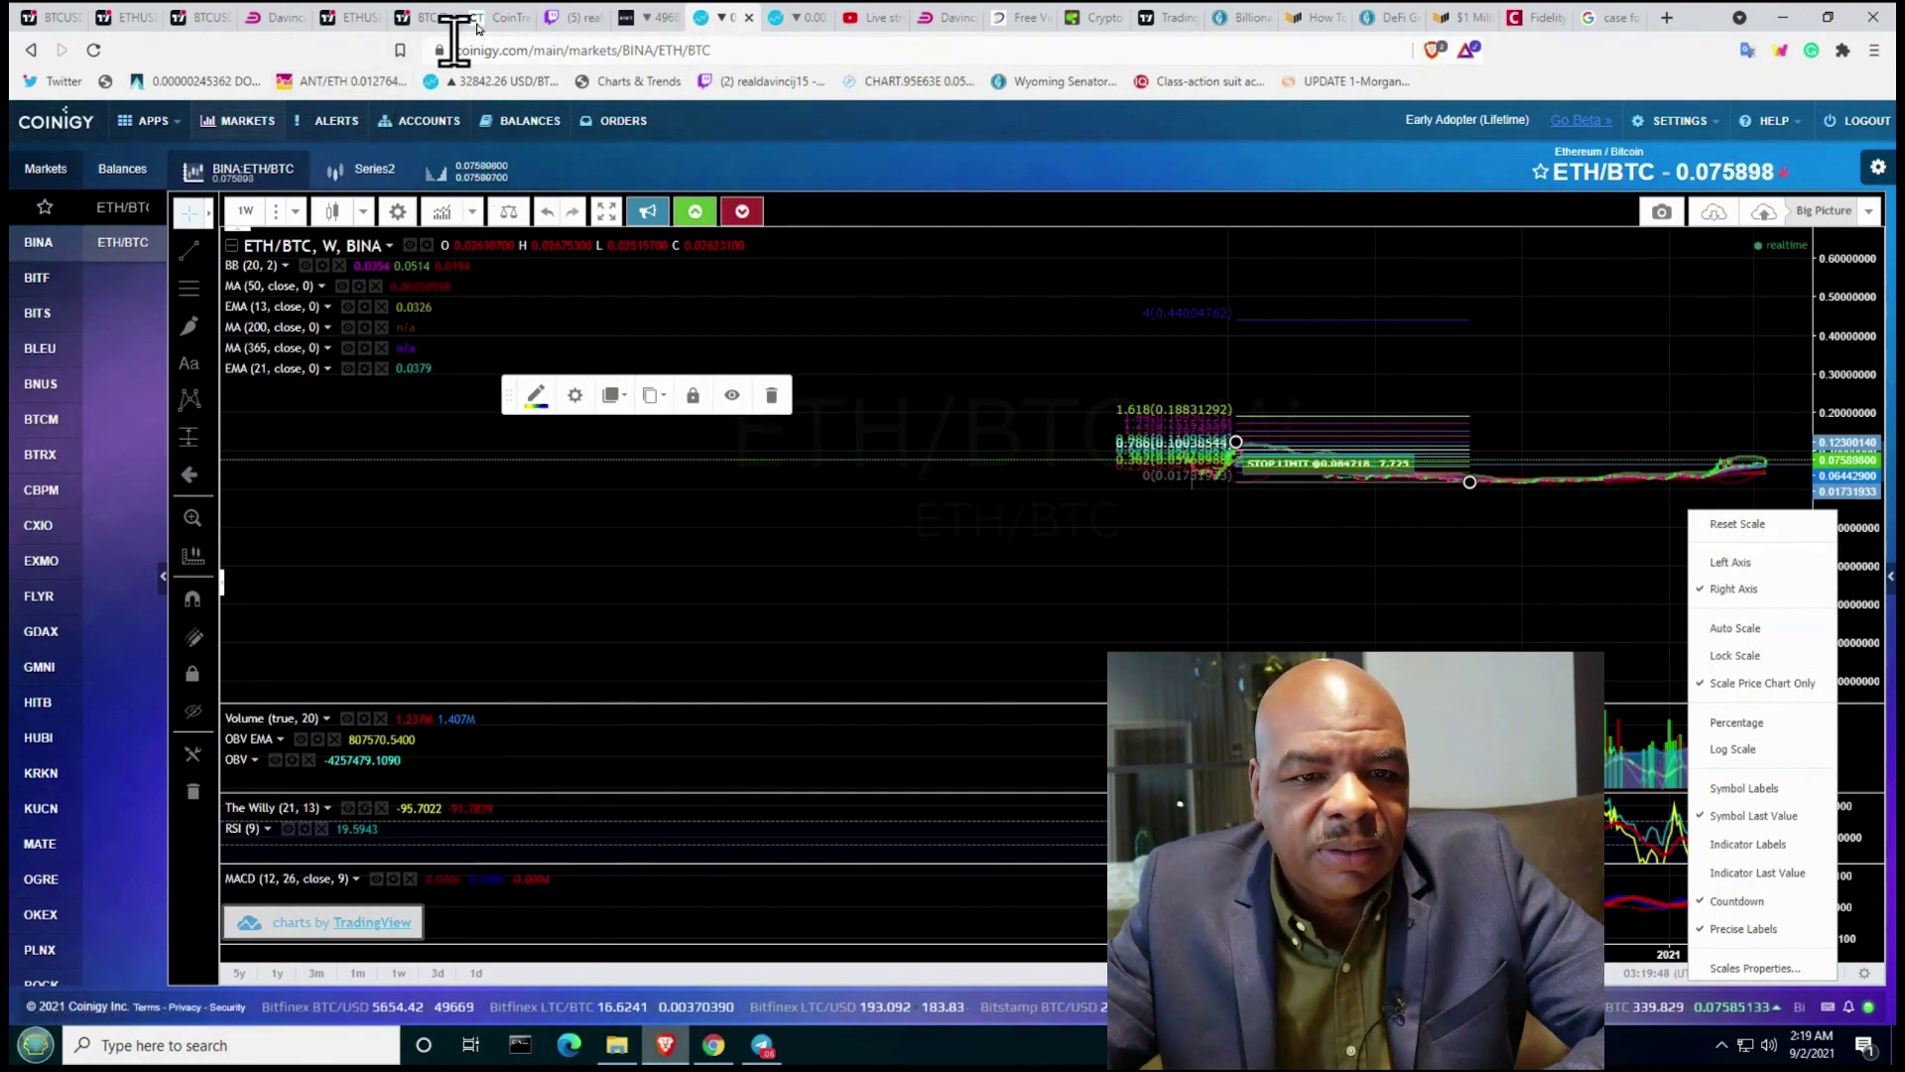
pyautogui.moveTo(871, 18)
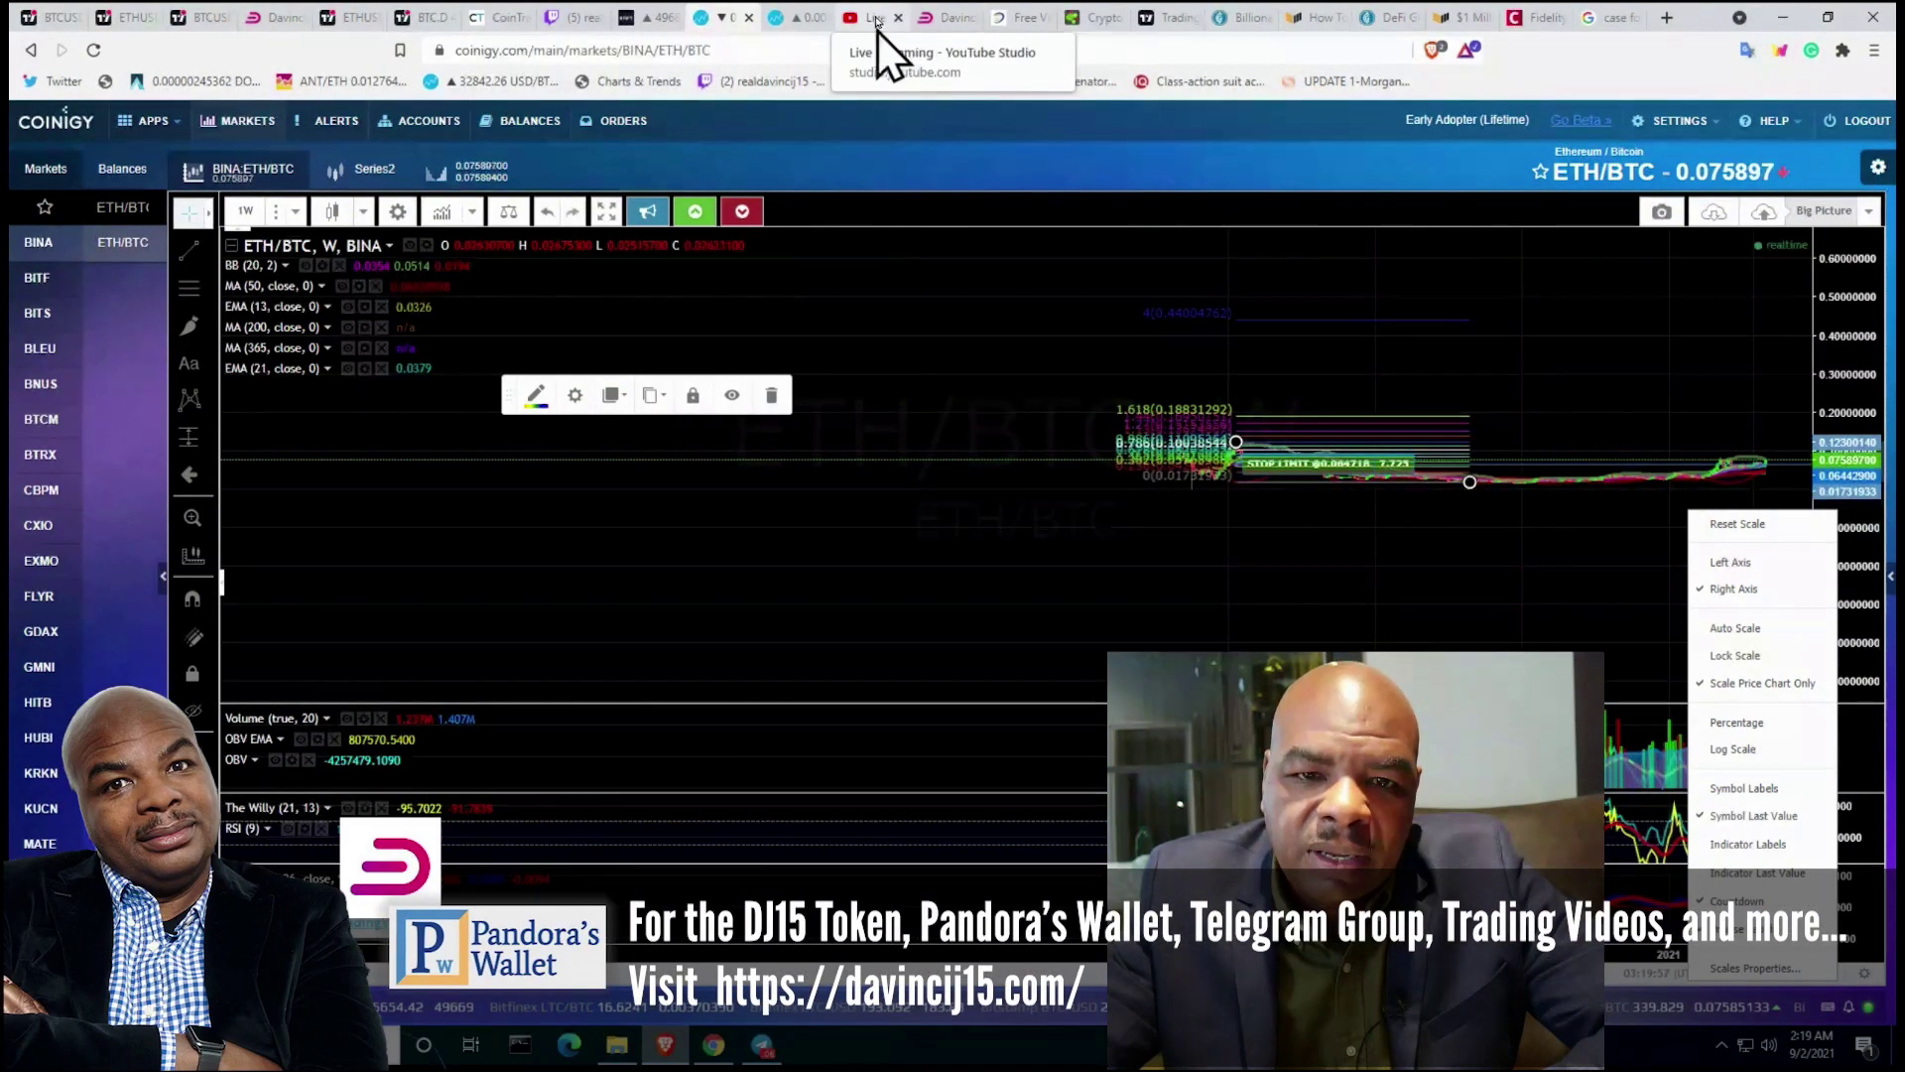
# Step: Check the YouTube Studio live dashboard, then view the davincij15.com Telegram subscription plans
pyautogui.click(876, 20)
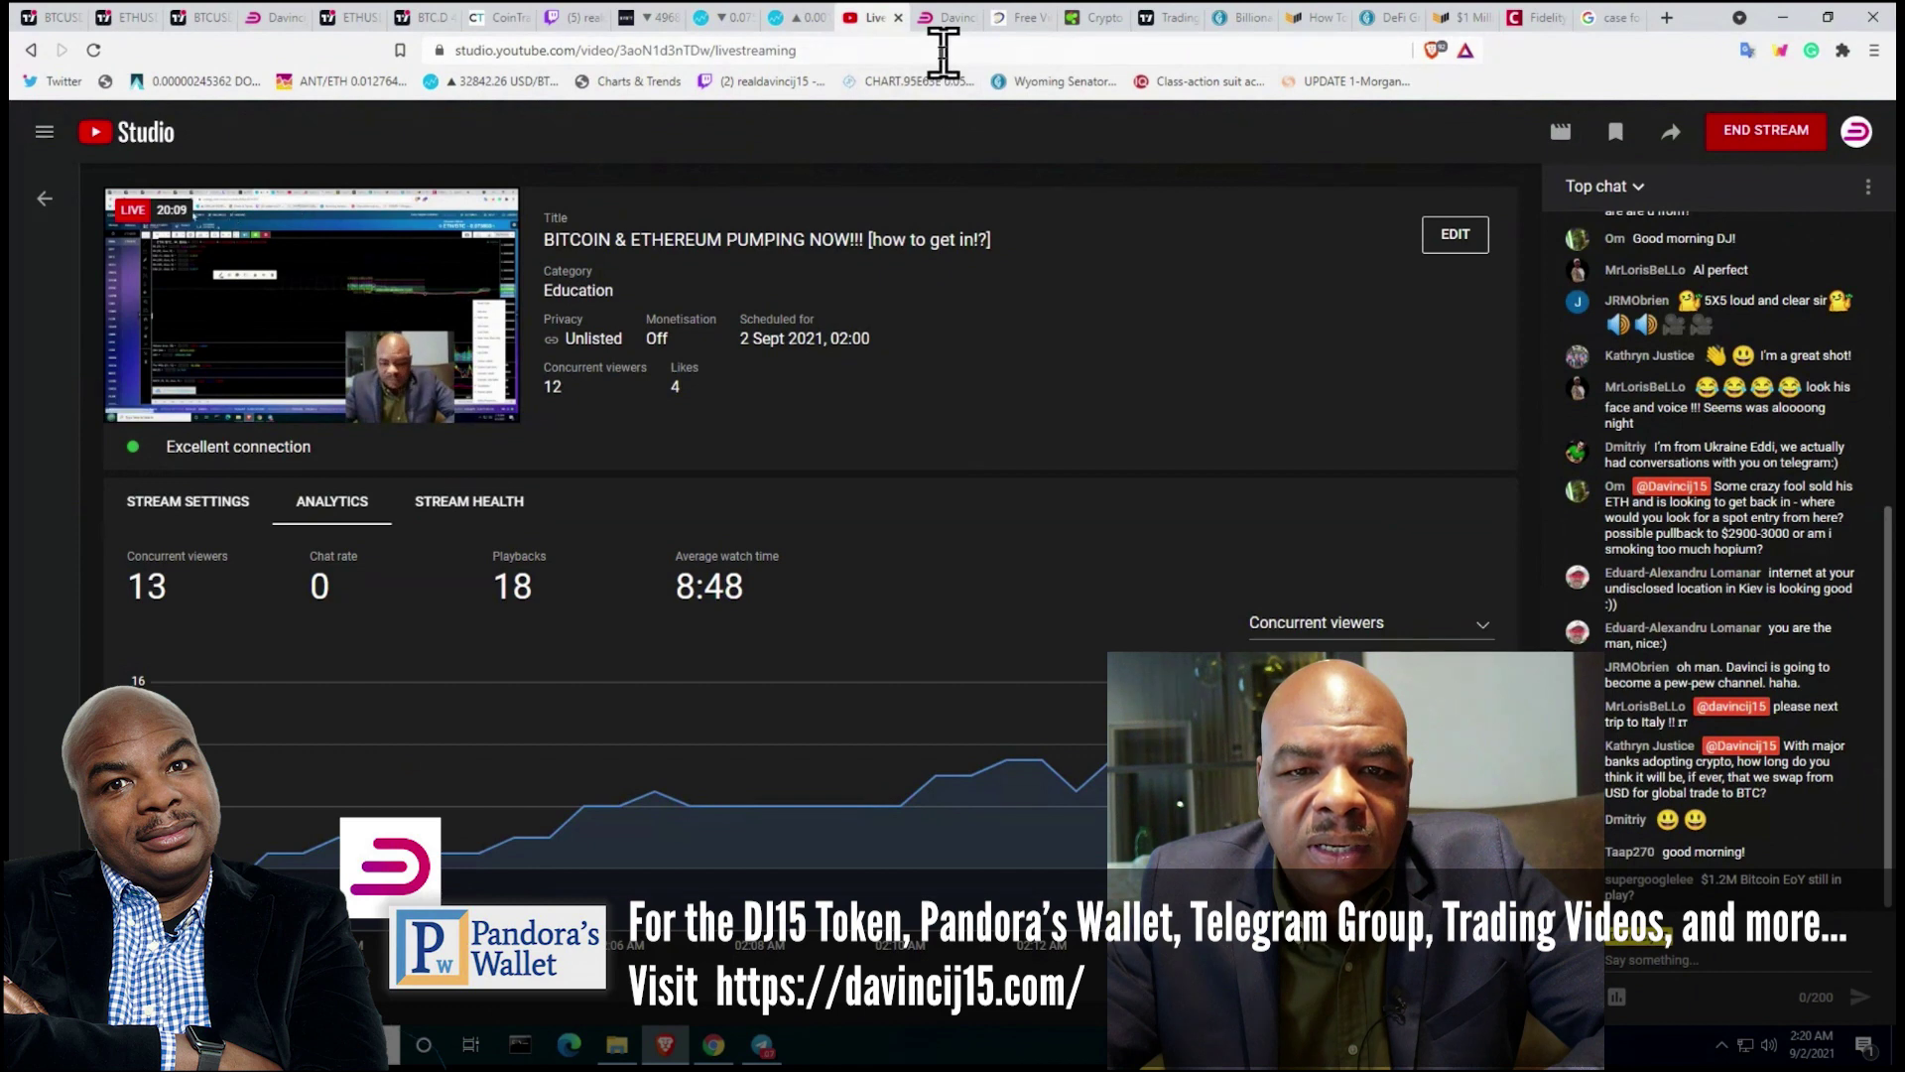
pyautogui.click(942, 17)
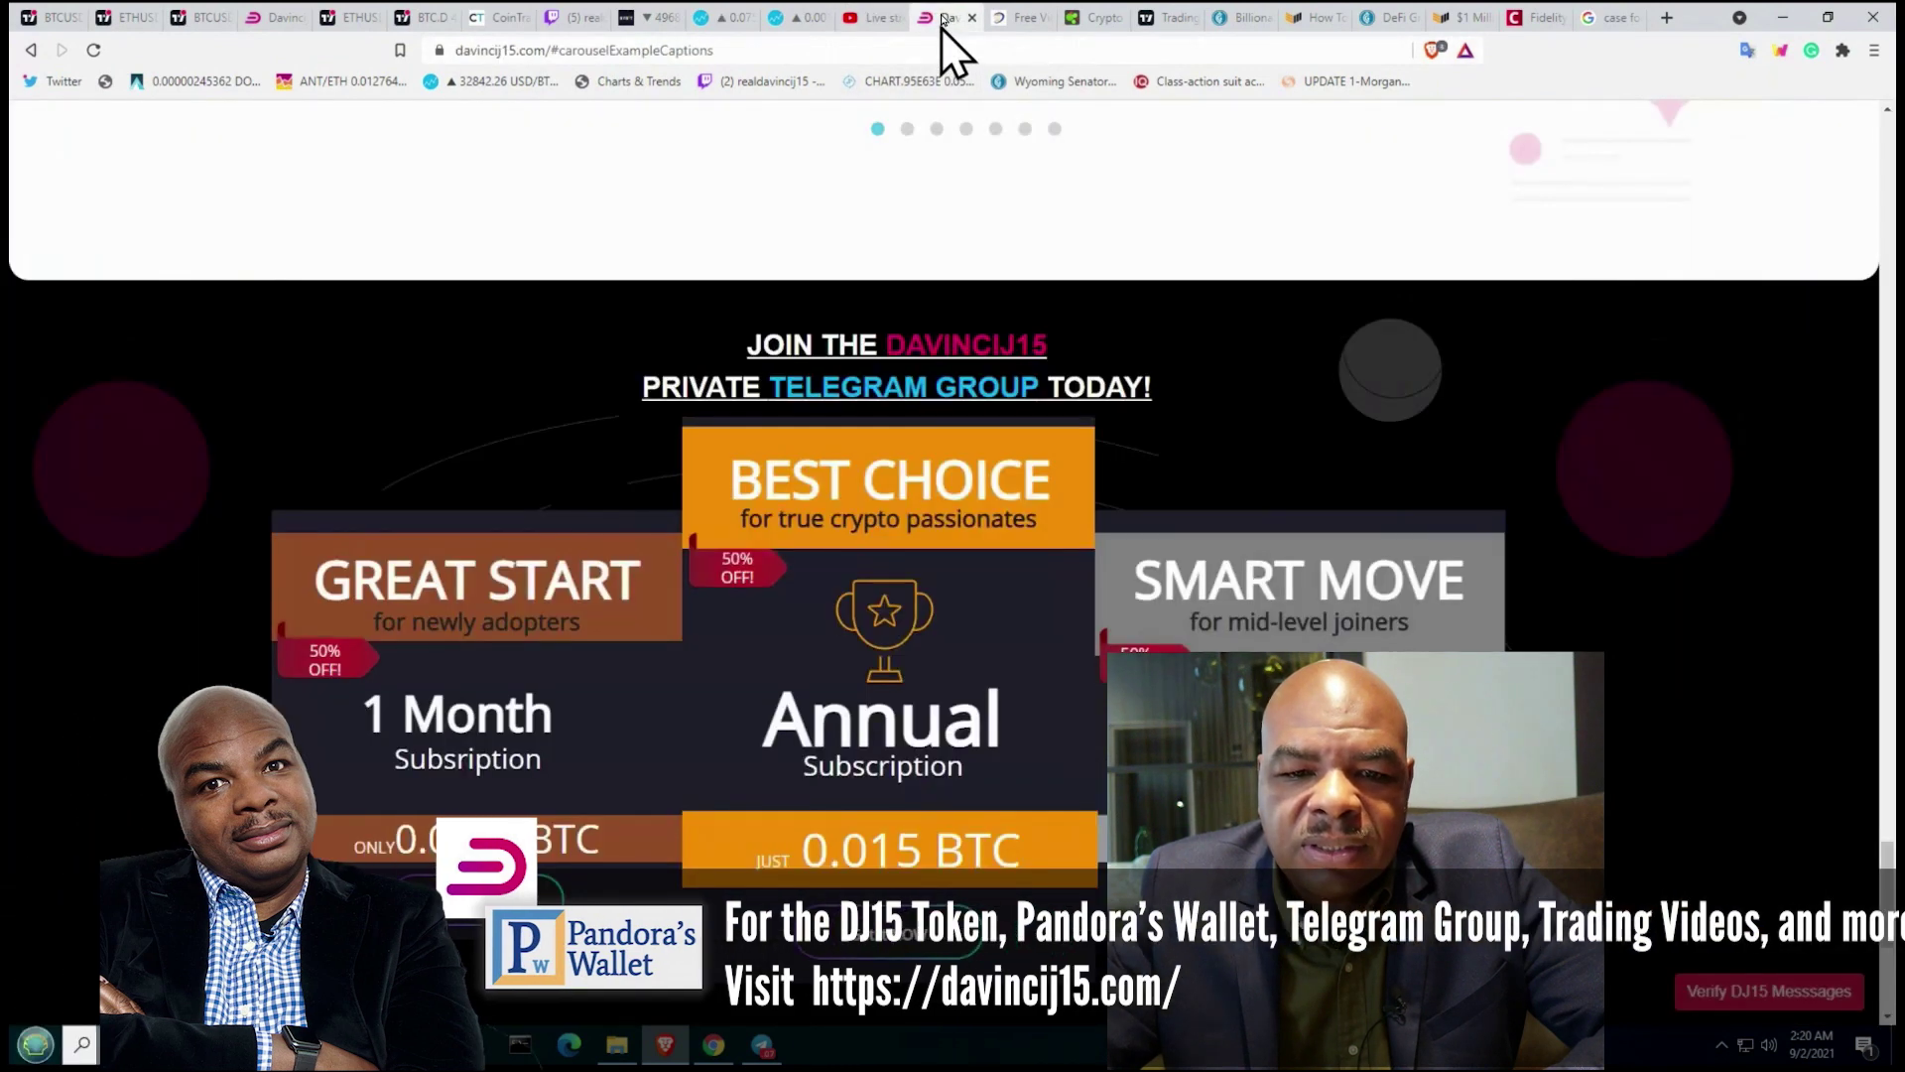